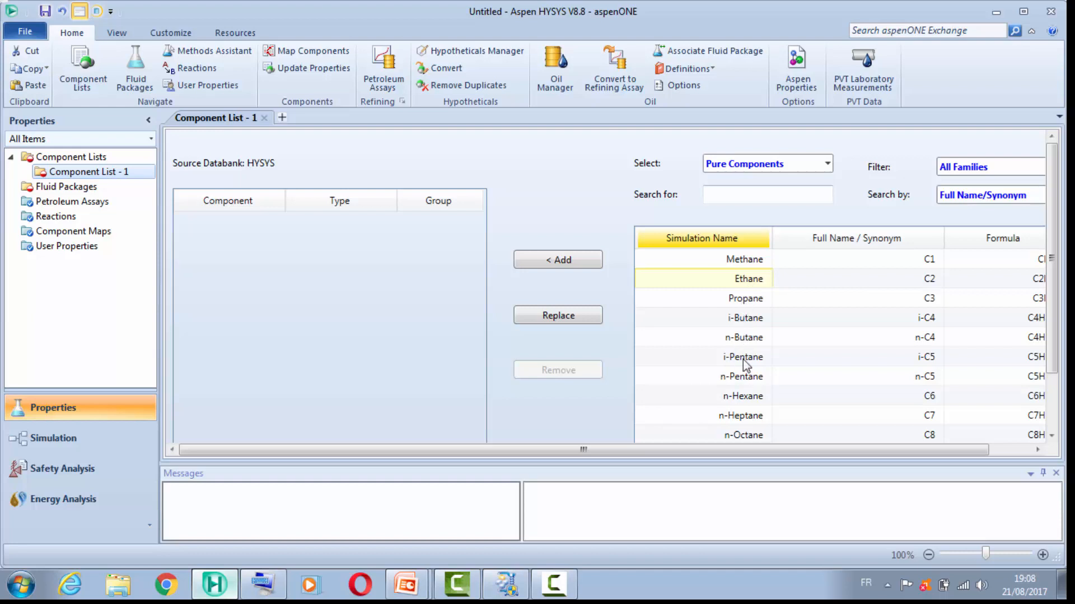
# Step: Add the pure components ethane through n-hexane from the databank to Component List - 1
pyautogui.keyDown('shift'); pyautogui.click(750, 396); pyautogui.keyUp('shift')
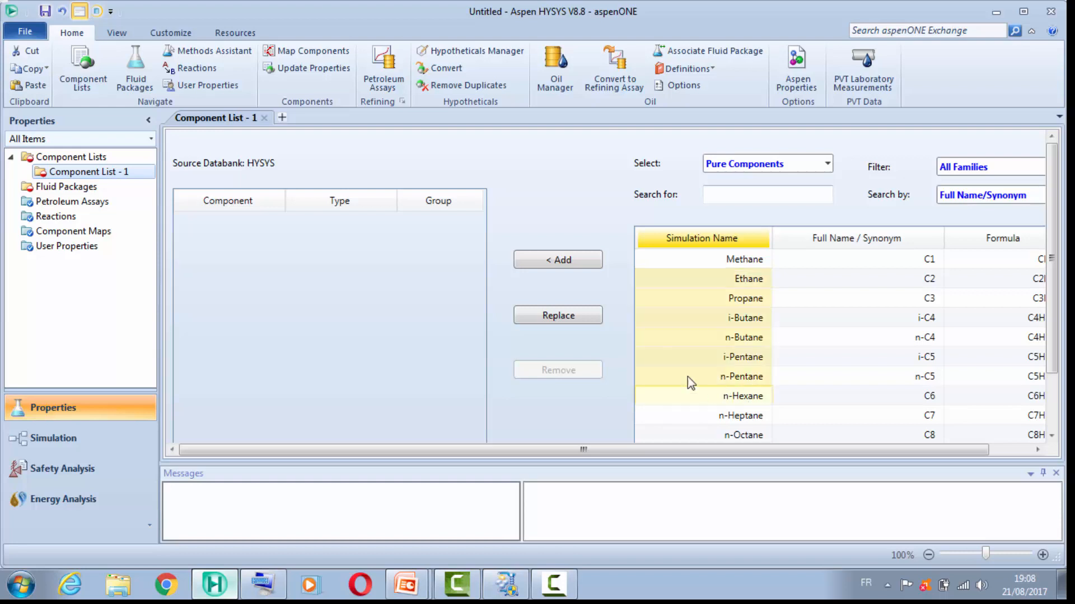
pyautogui.click(575, 259)
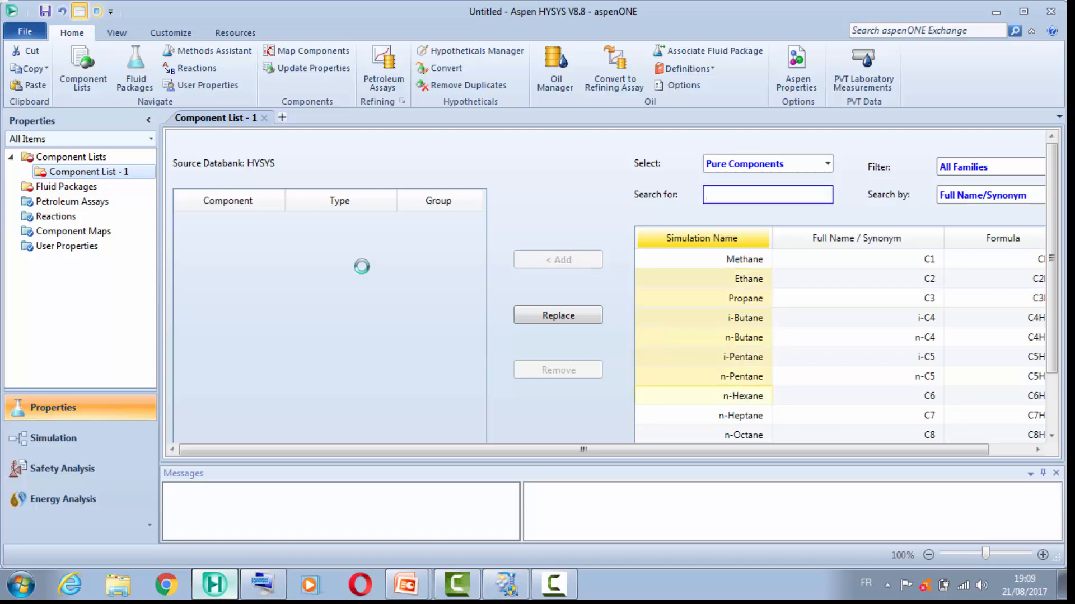
# Step: Create a new fluid package for the component list using the Peng-Robinson property package
pyautogui.doubleClick(75, 193)
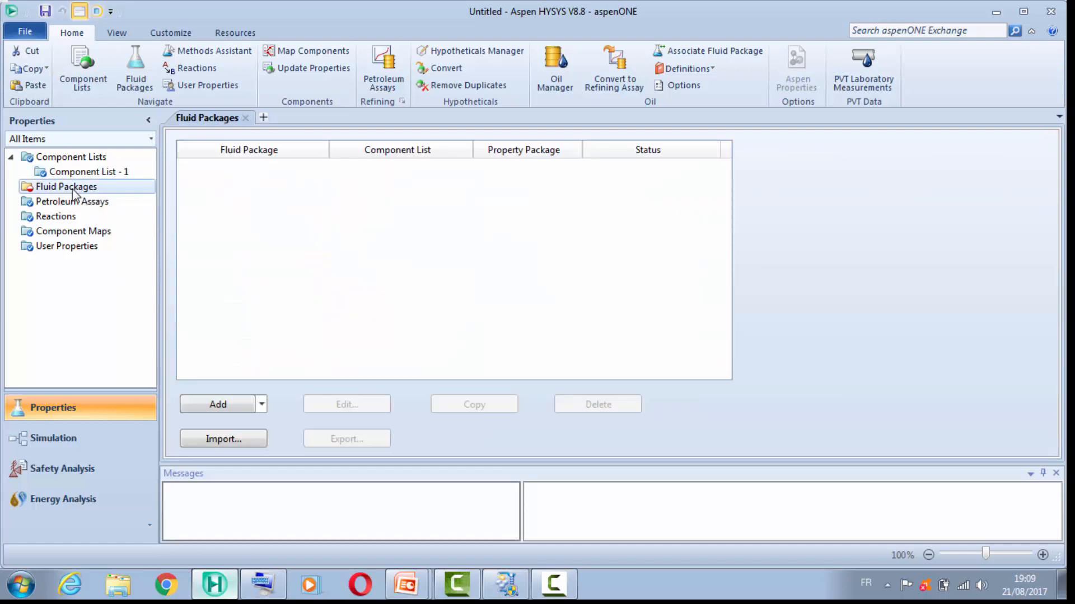
pyautogui.click(236, 404)
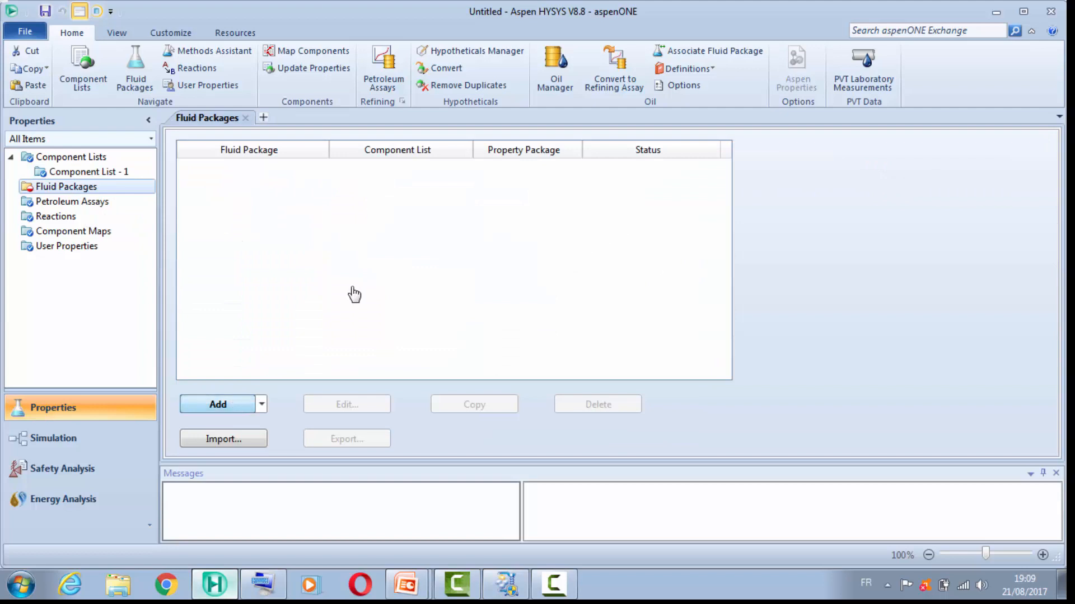
pyautogui.moveTo(330, 303); pyautogui.dragTo(324, 364)
pyautogui.click(240, 375)
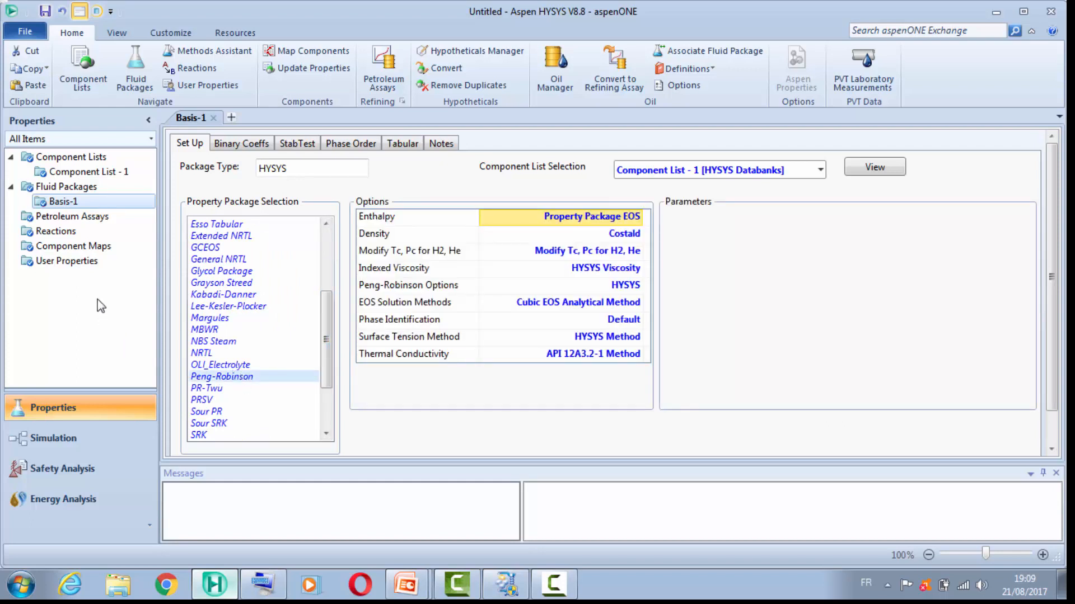
# Step: Switch to the simulation environment, clear the palette off the flowsheet's working area and place a material stream there
pyautogui.click(56, 439)
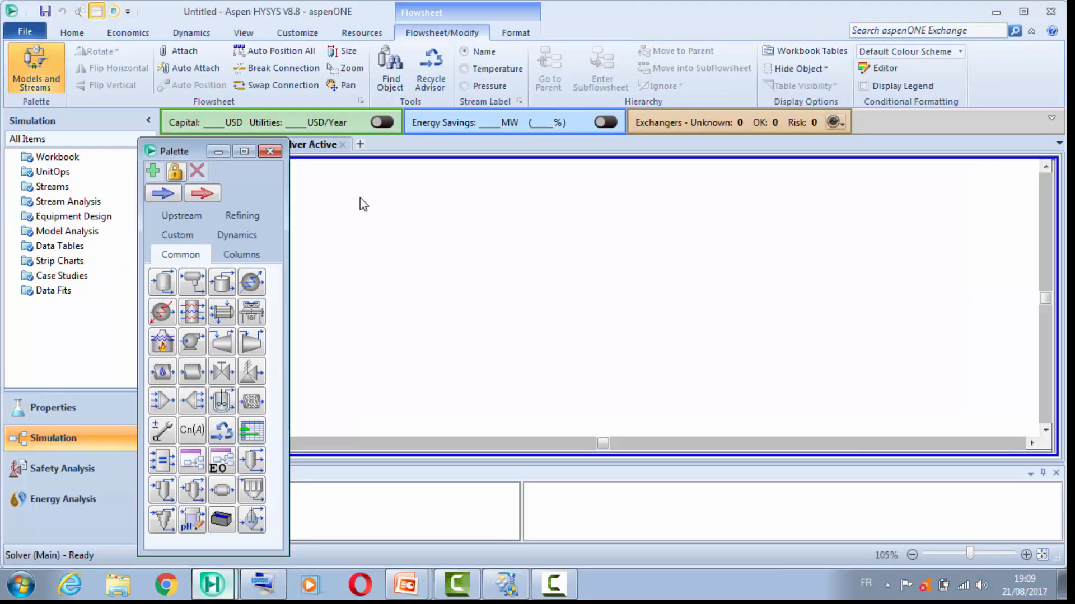
pyautogui.moveTo(186, 152); pyautogui.dragTo(920, 155)
pyautogui.click(886, 197)
pyautogui.click(338, 257)
pyautogui.moveTo(352, 257); pyautogui.dragTo(305, 266)
pyautogui.click(310, 257)
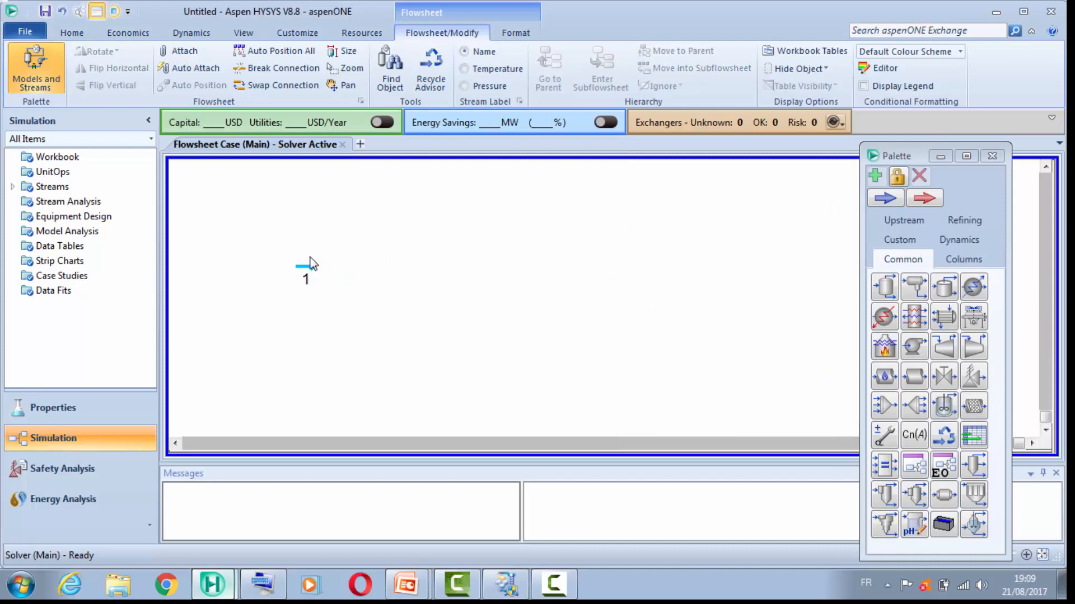
# Step: Open material stream 1 and set its temperature to 15 C and its pressure to 360 kPa
pyautogui.click(308, 265)
pyautogui.doubleClick(309, 272)
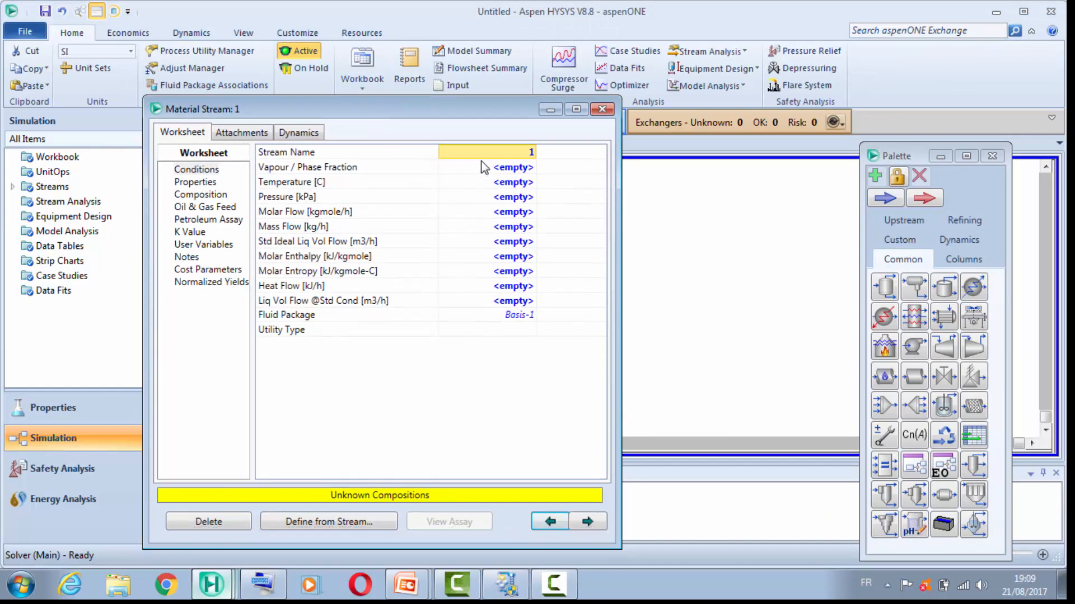
pyautogui.click(502, 167)
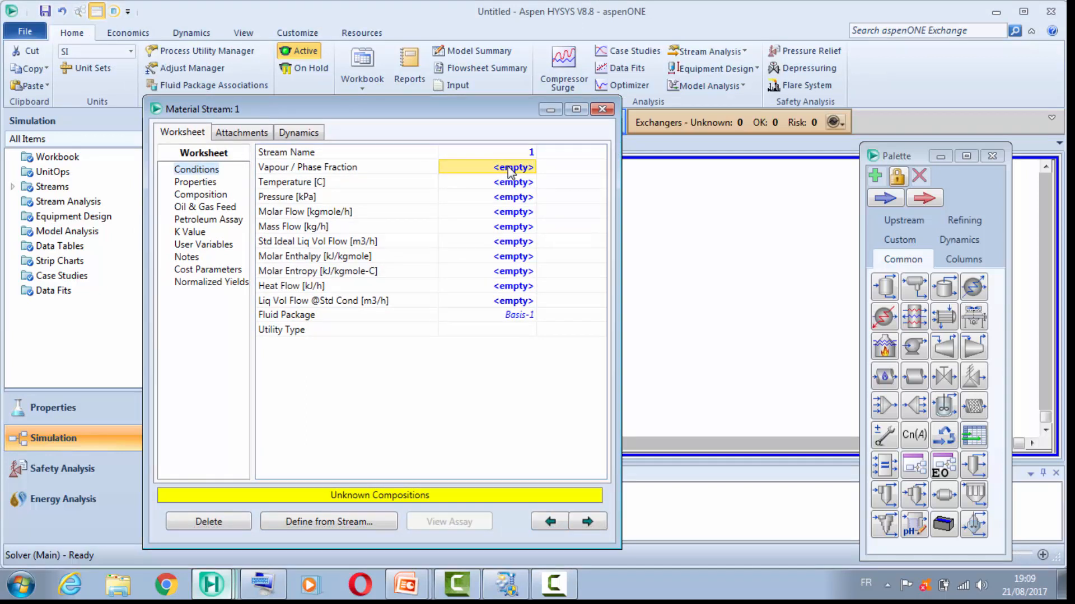
pyautogui.click(509, 183)
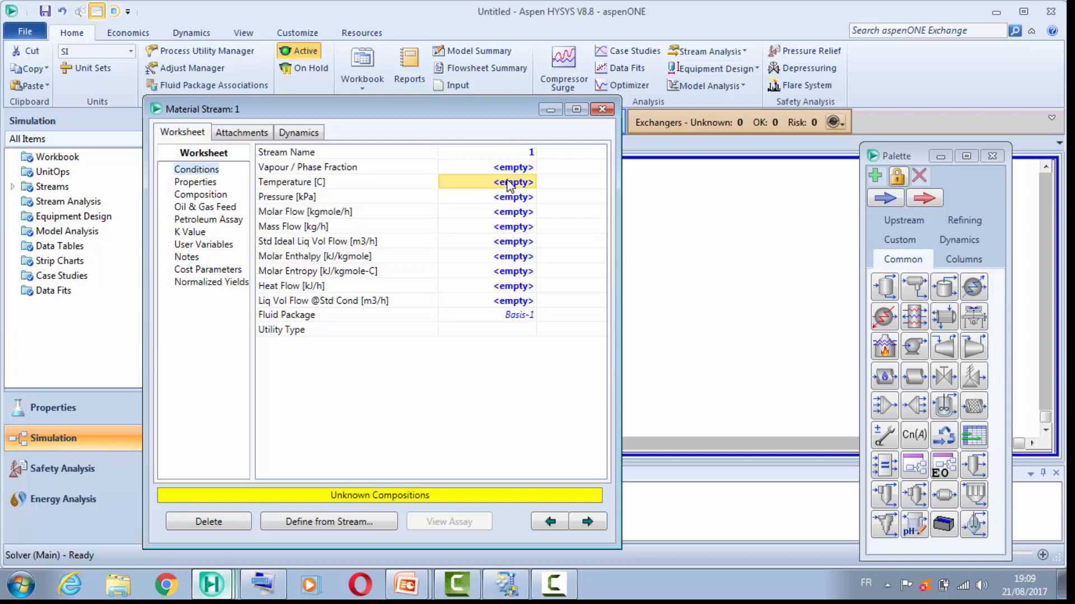
pyautogui.write('15')
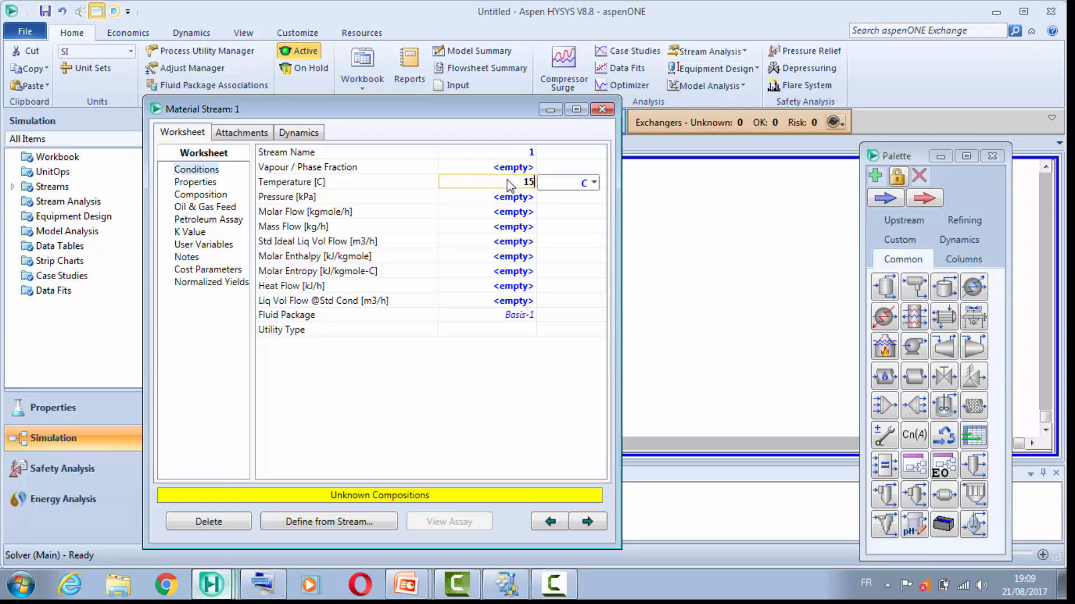
pyautogui.press('Return')
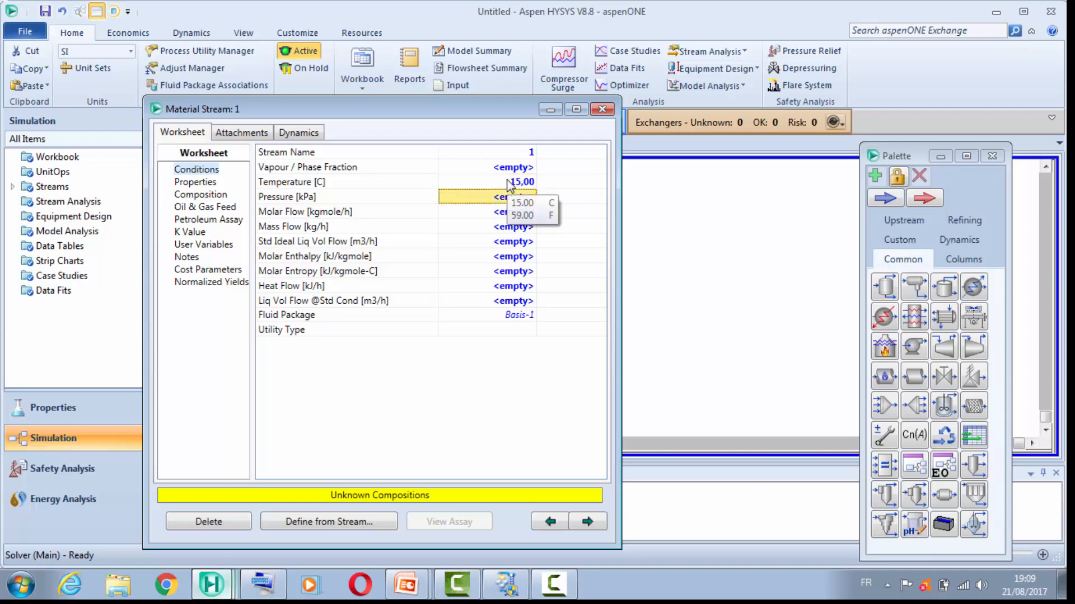
pyautogui.write('2')
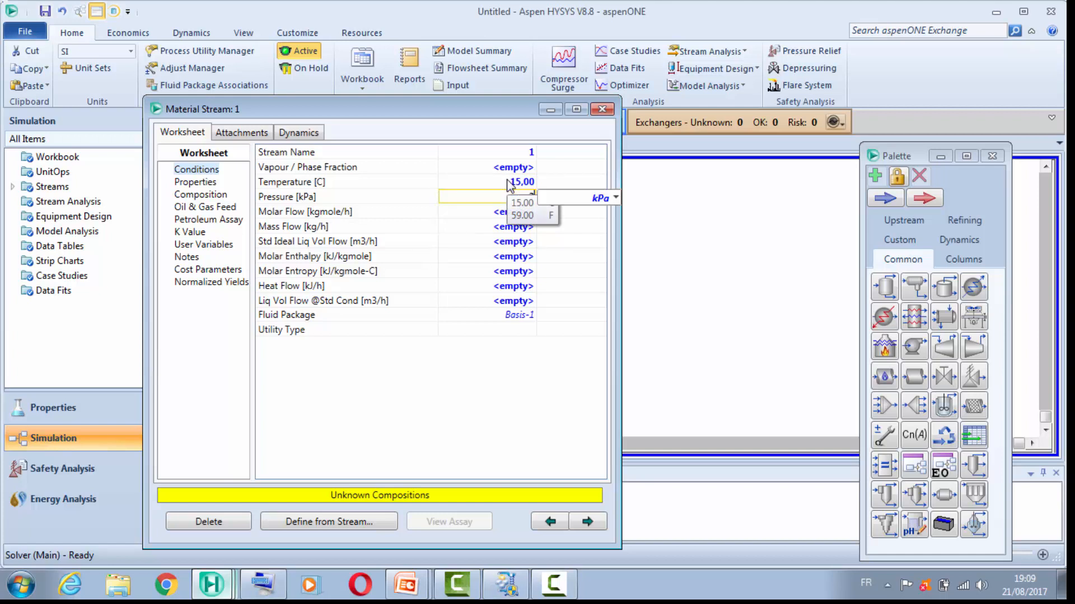
pyautogui.write('00')
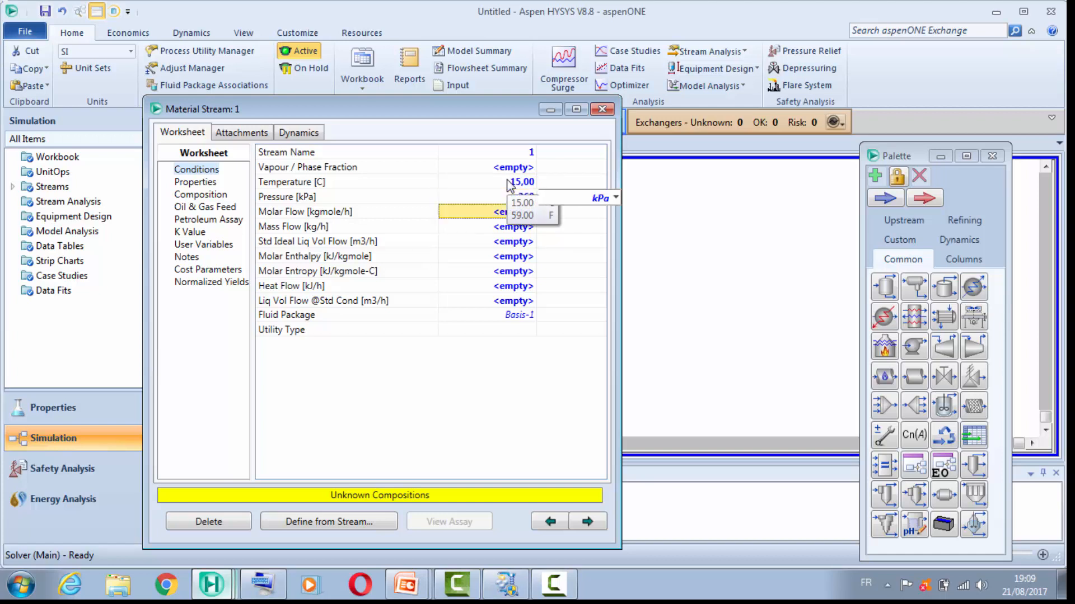
pyautogui.press('Return')
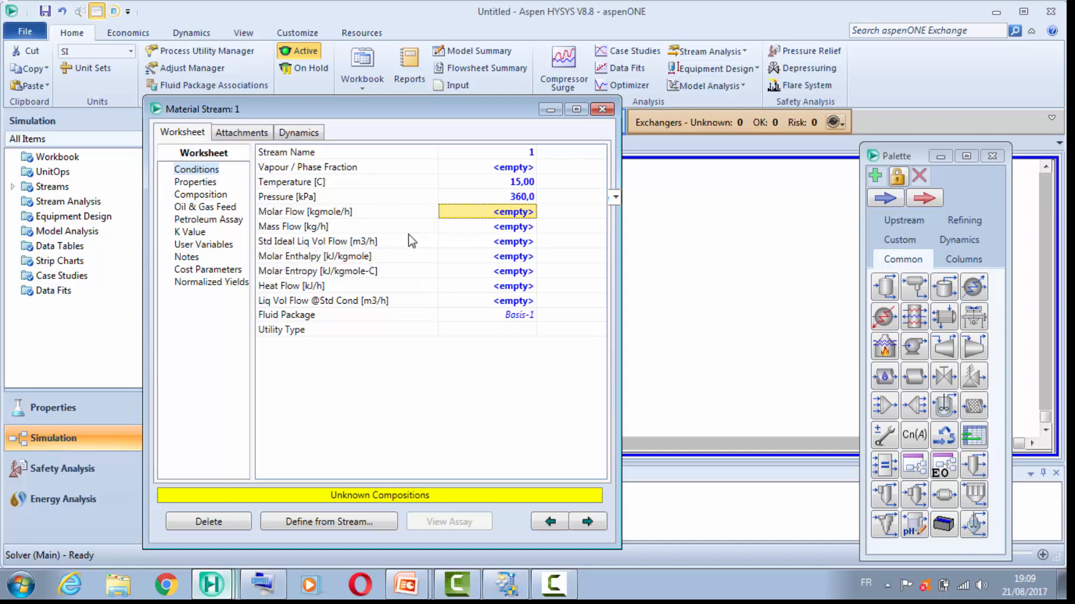
# Step: Set the standard ideal liquid volume flow of stream 1 to 200 m3/h
pyautogui.click(513, 244)
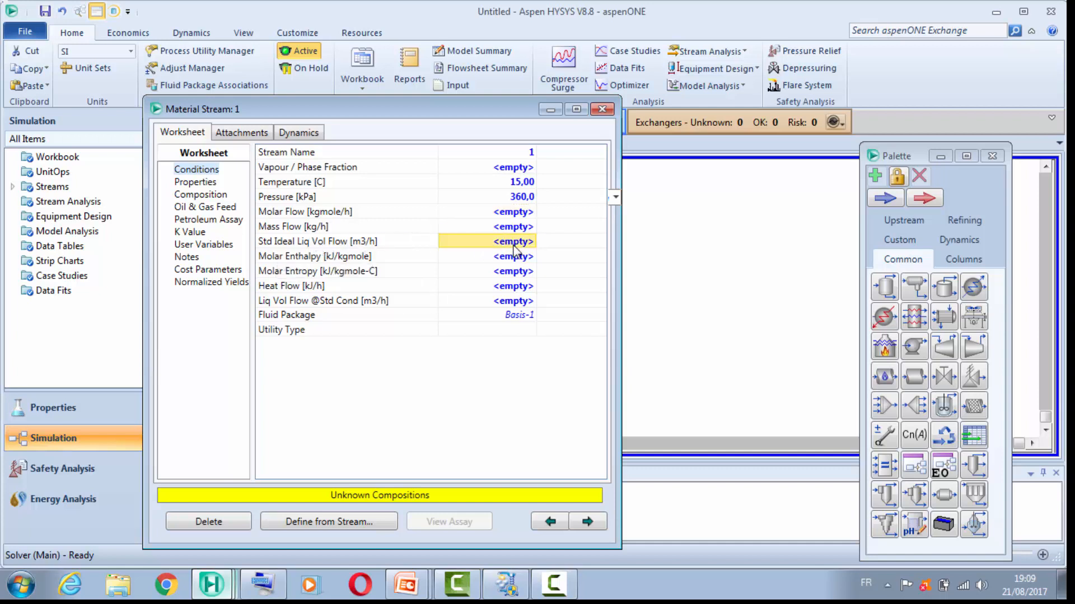
pyautogui.write('200')
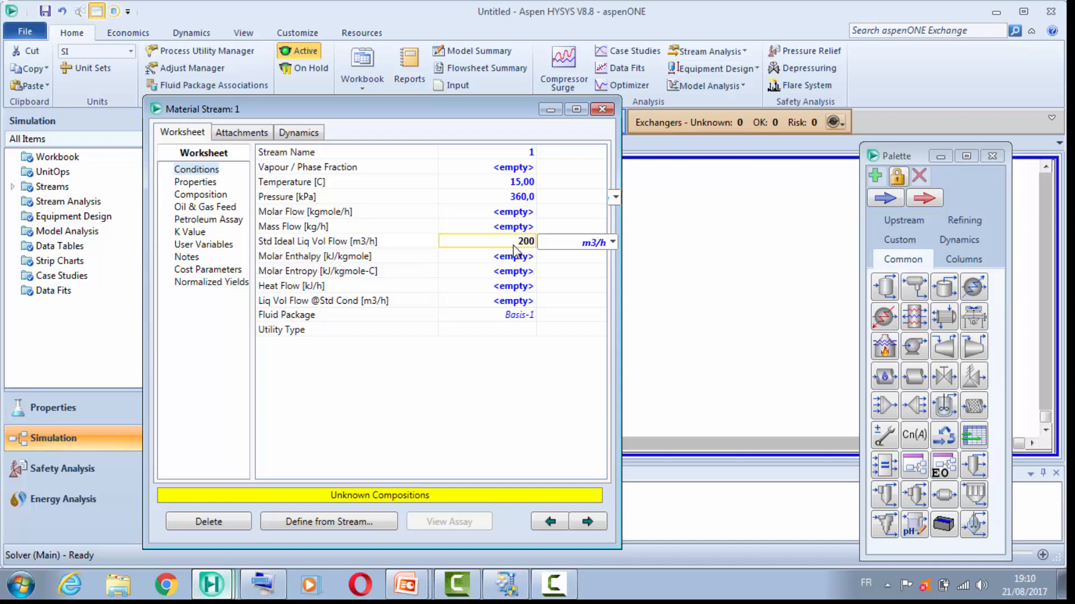
pyautogui.press('Return')
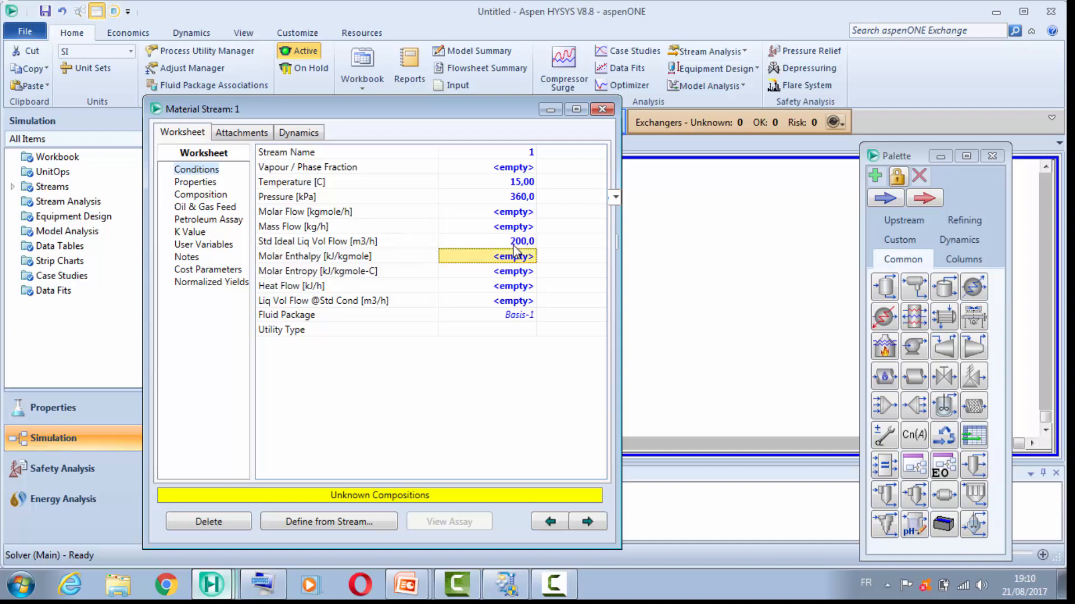
# Step: In the composition of stream 1, set the mole fractions to 0,01 for ethane, 0,43 for propane and 0,07 for i-butane
pyautogui.click(201, 195)
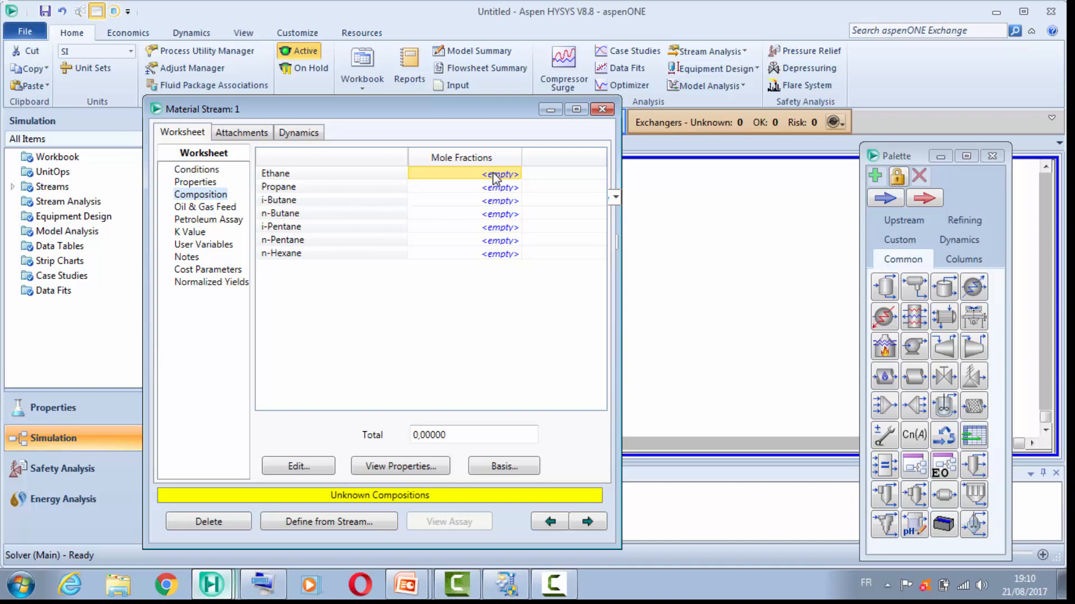
pyautogui.write('0,01')
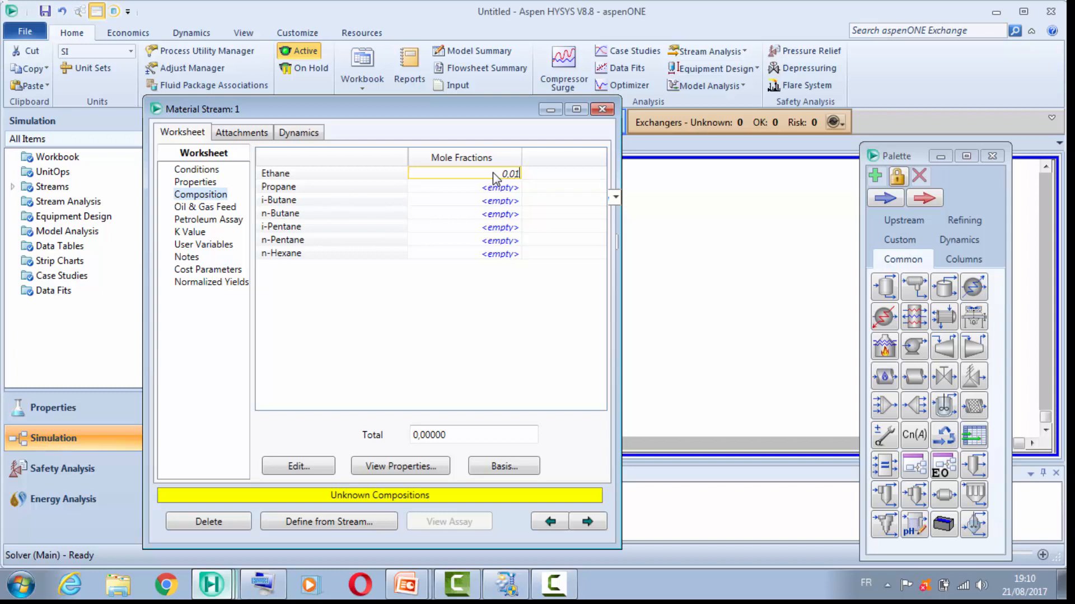
pyautogui.press('Return')
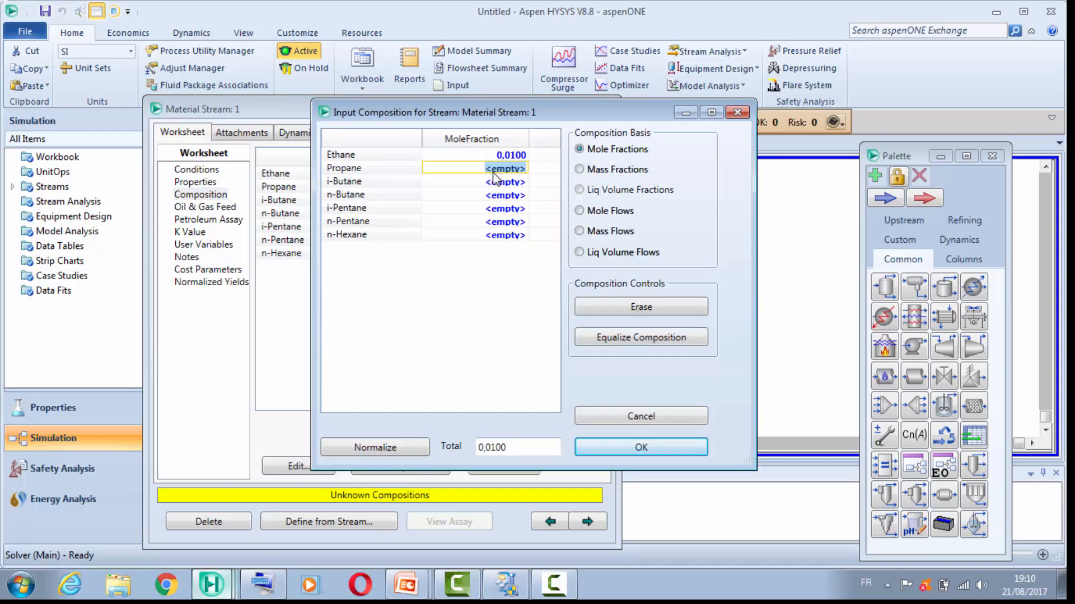
pyautogui.write('0,43')
pyautogui.press('Return')
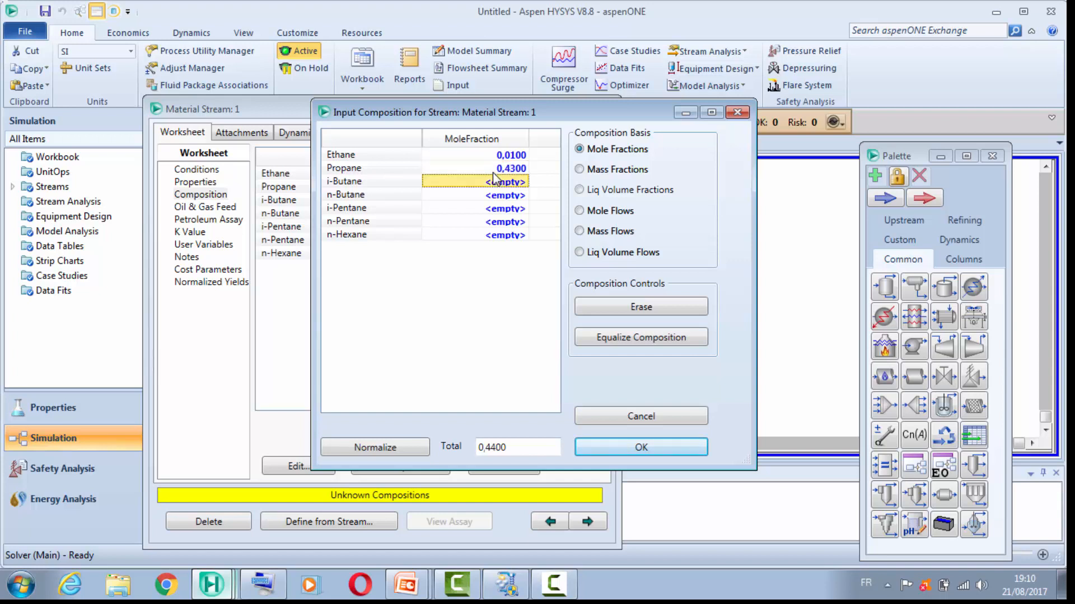
pyautogui.write('0,07')
pyautogui.press('Return')
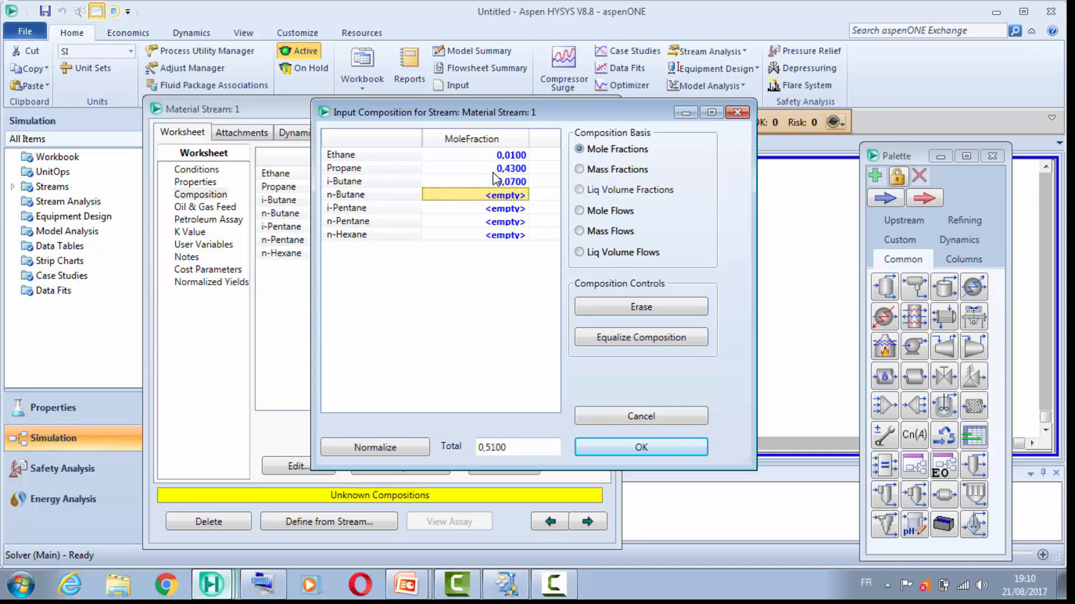
# Step: Set the mole fractions of stream 1 to 0,12 for n-butane and 0,05 for i-pentane
pyautogui.write('à')
pyautogui.press('BackSpace')
pyautogui.write('0,12')
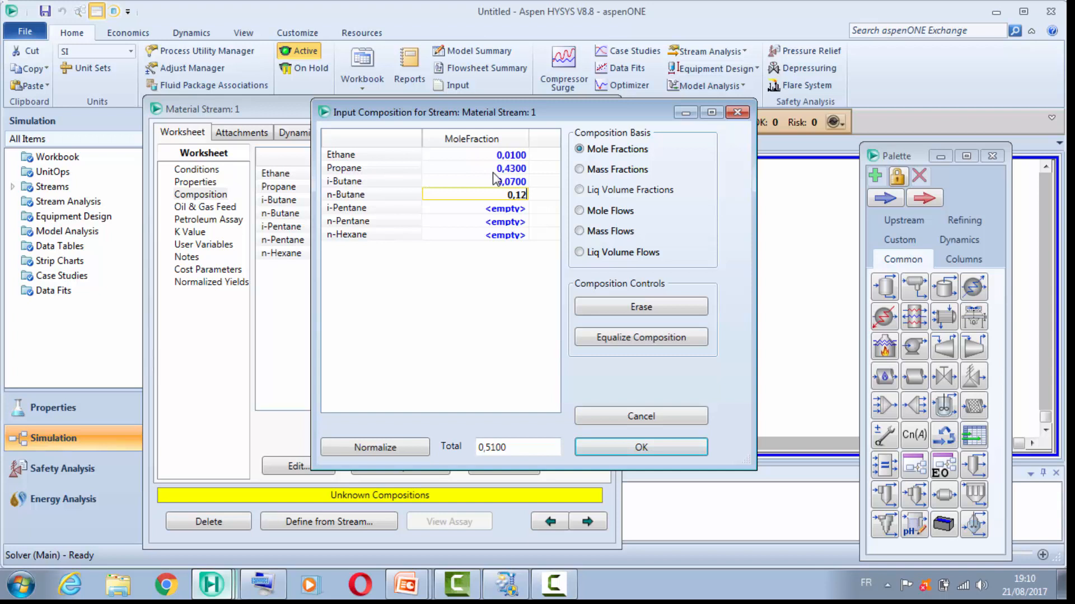
pyautogui.press('Return')
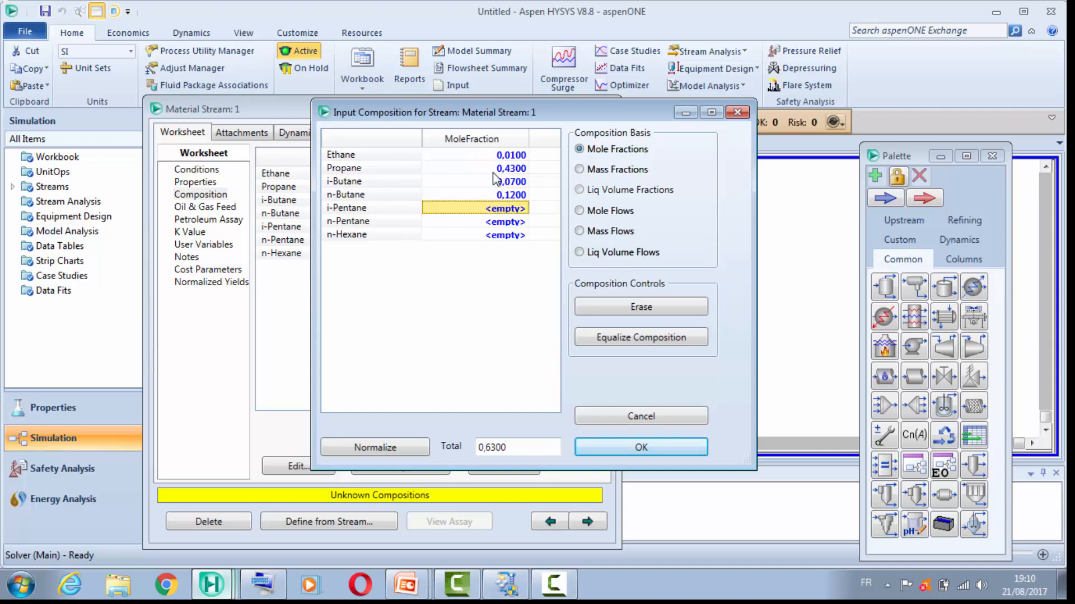
pyautogui.write('0,05')
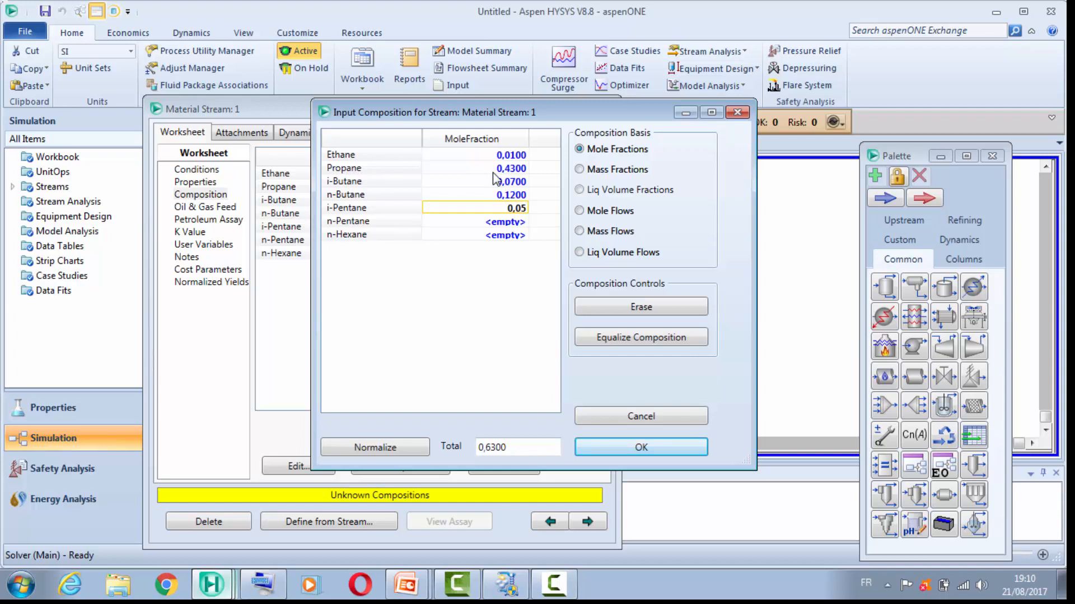
pyautogui.press('Return')
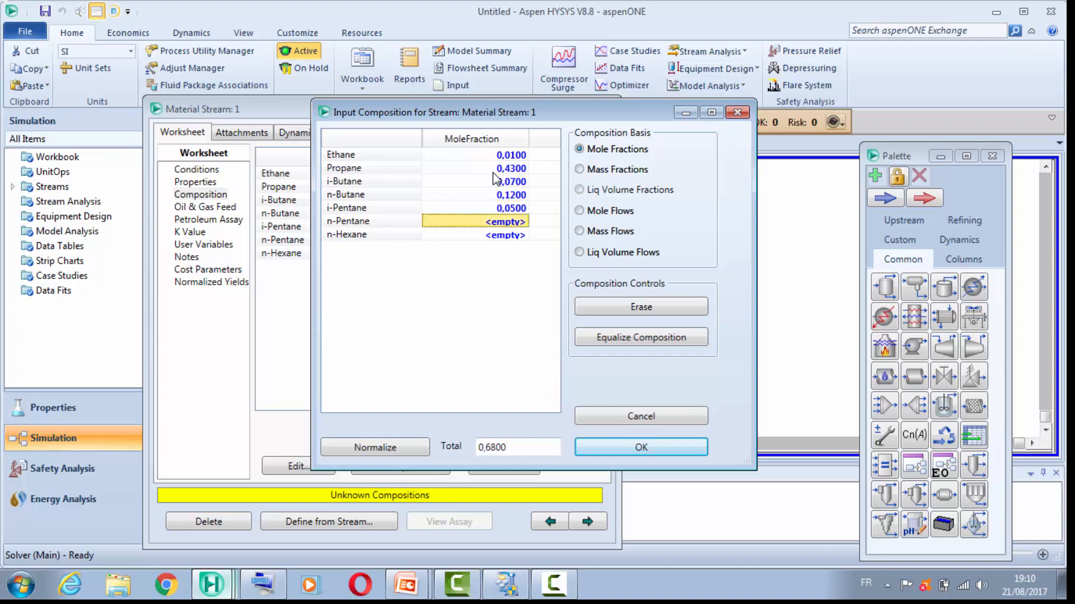
# Step: Set the mole fractions to 0,04 for n-pentane and 0,28 for n-hexane, and accept the composition of stream 1
pyautogui.write('0,04')
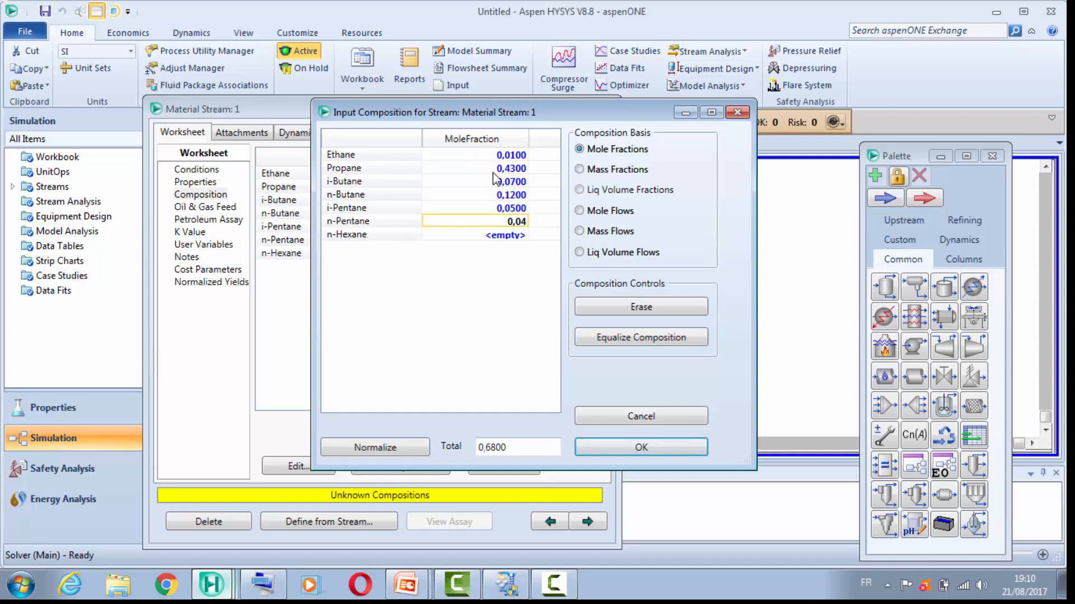
pyautogui.press('Return')
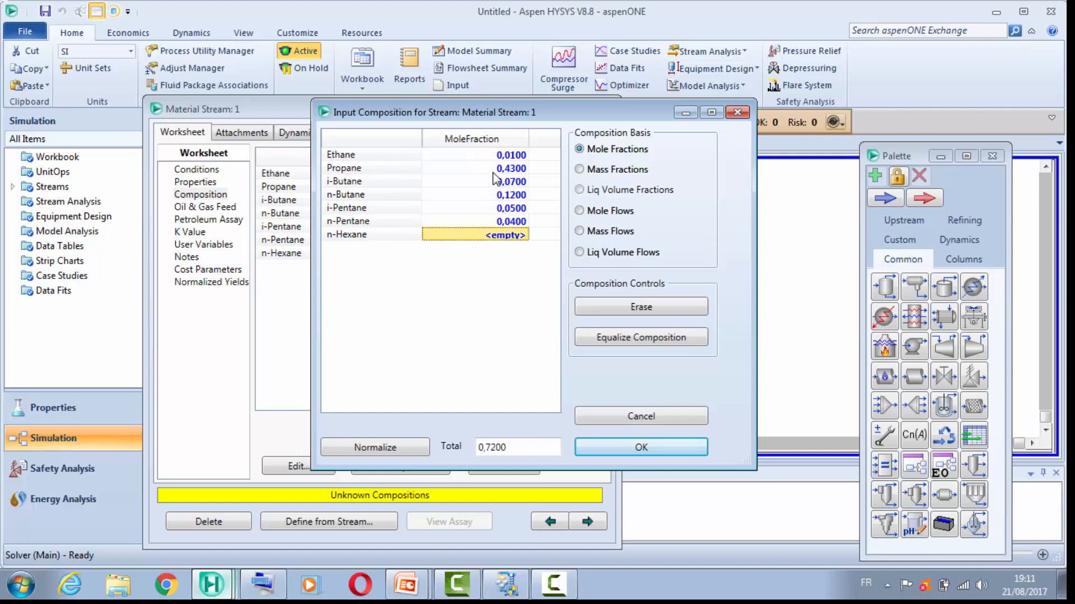
pyautogui.write('0,2')
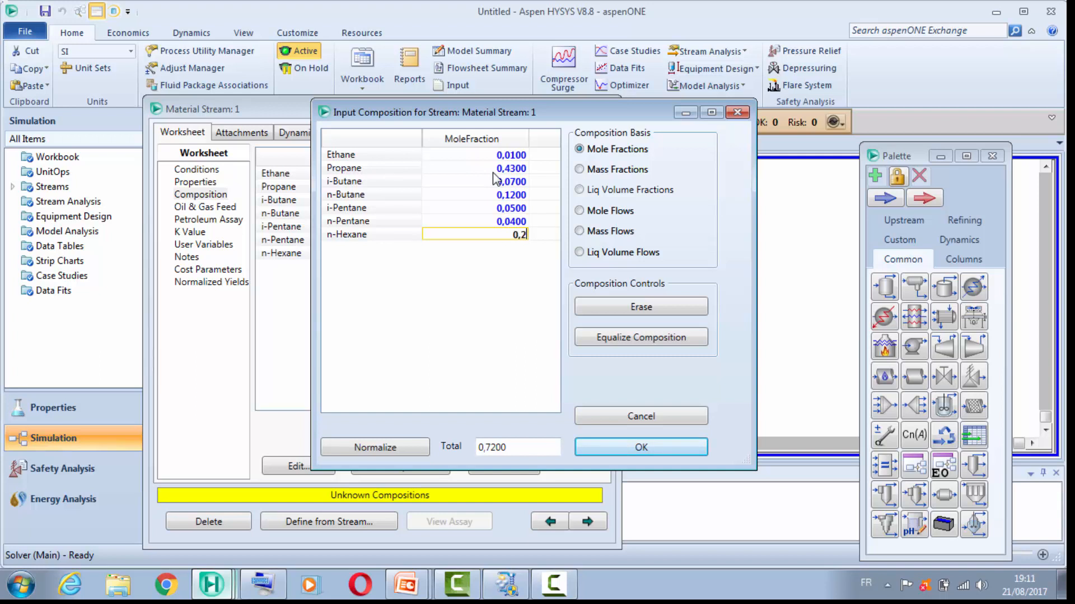
pyautogui.write('8')
pyautogui.press('Return')
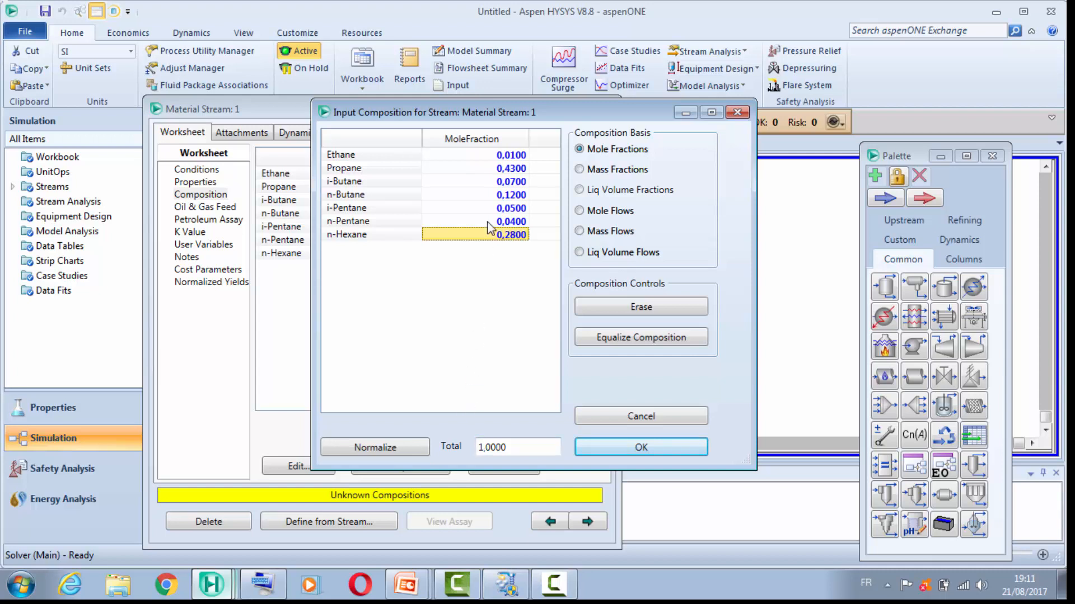
pyautogui.click(663, 447)
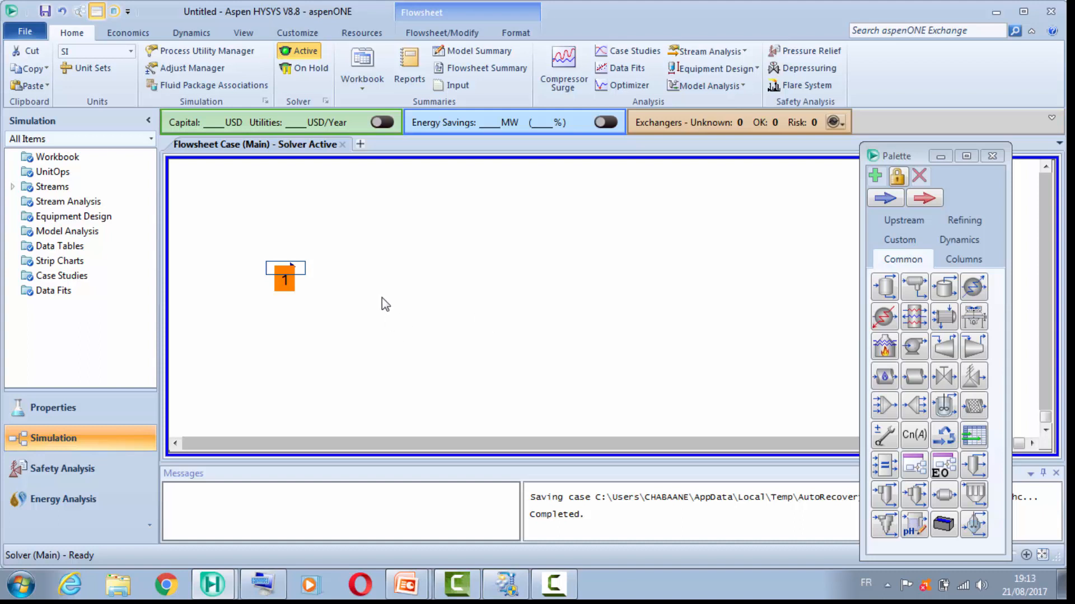
# Step: Move stream 1 slightly up and left on the flowsheet, and place a valve just beyond its arrowhead, opening the valve's connections
pyautogui.moveTo(293, 264); pyautogui.dragTo(272, 256)
pyautogui.click(388, 246)
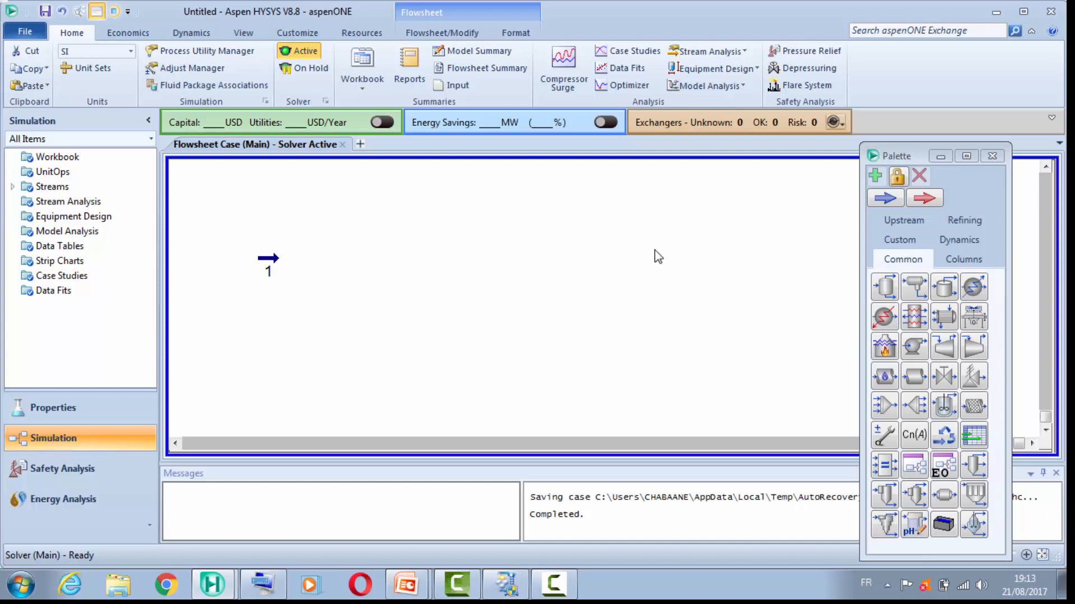
pyautogui.moveTo(918, 385); pyautogui.dragTo(297, 280)
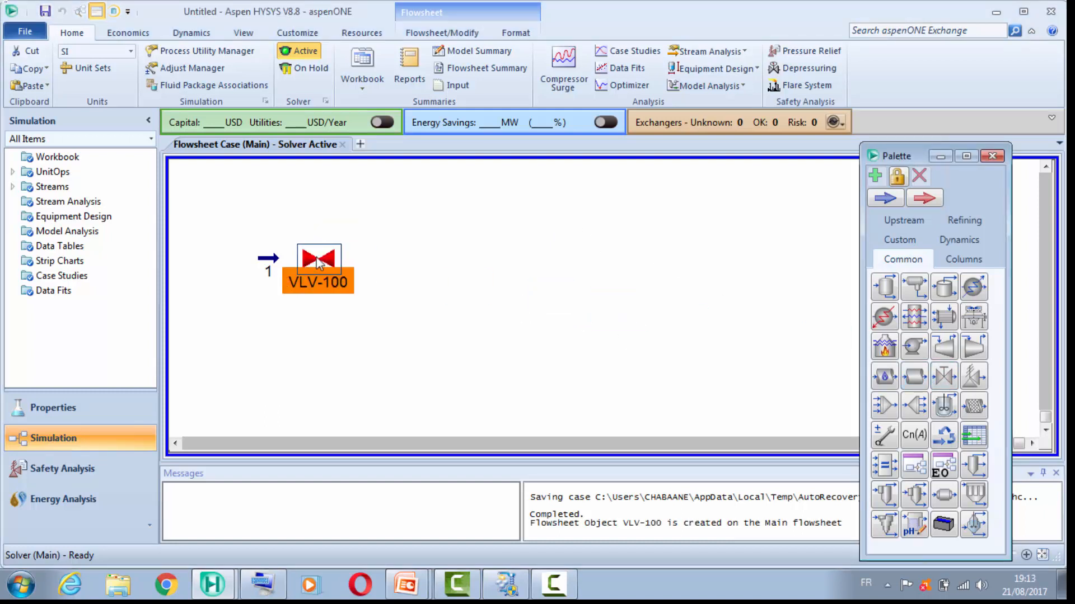
pyautogui.doubleClick(316, 257)
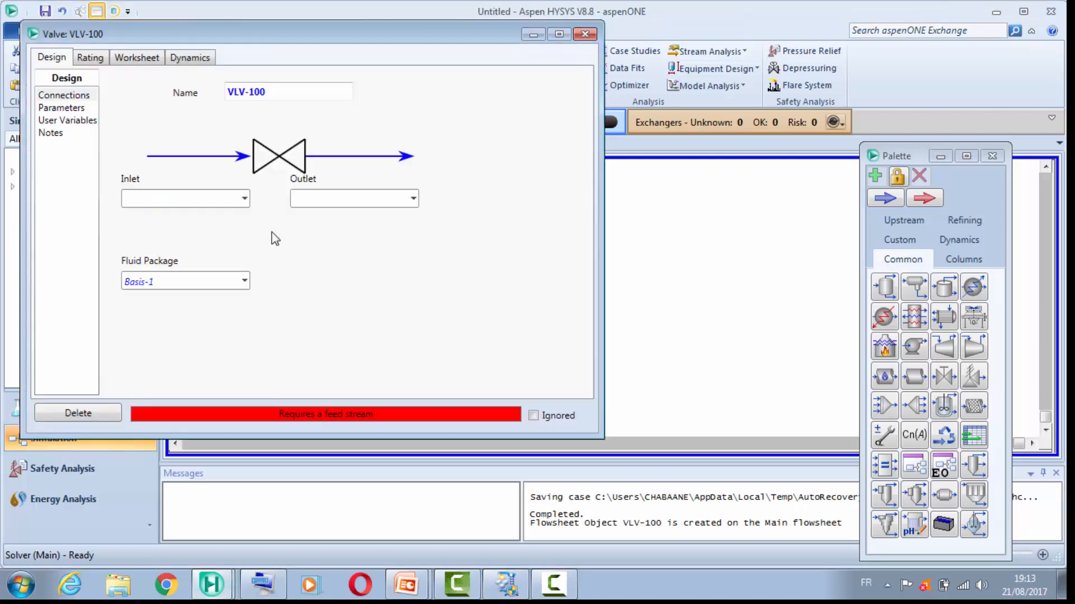
# Step: Connect the valve with stream 1 as its inlet and a new stream 1' as its outlet
pyautogui.click(244, 199)
pyautogui.click(195, 219)
pyautogui.click(377, 198)
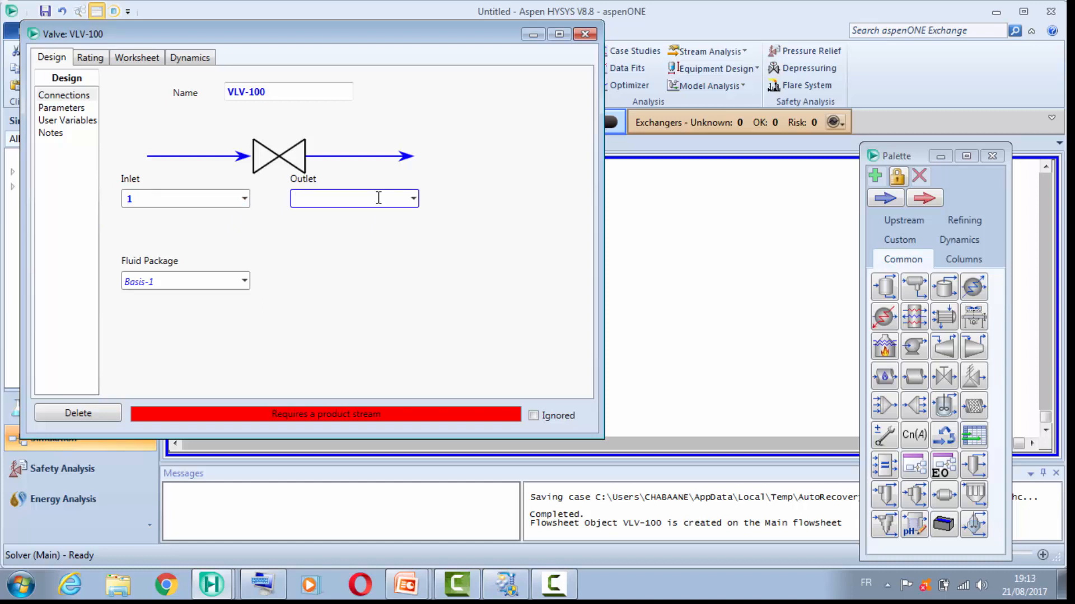
pyautogui.write("1'")
pyautogui.press('Return')
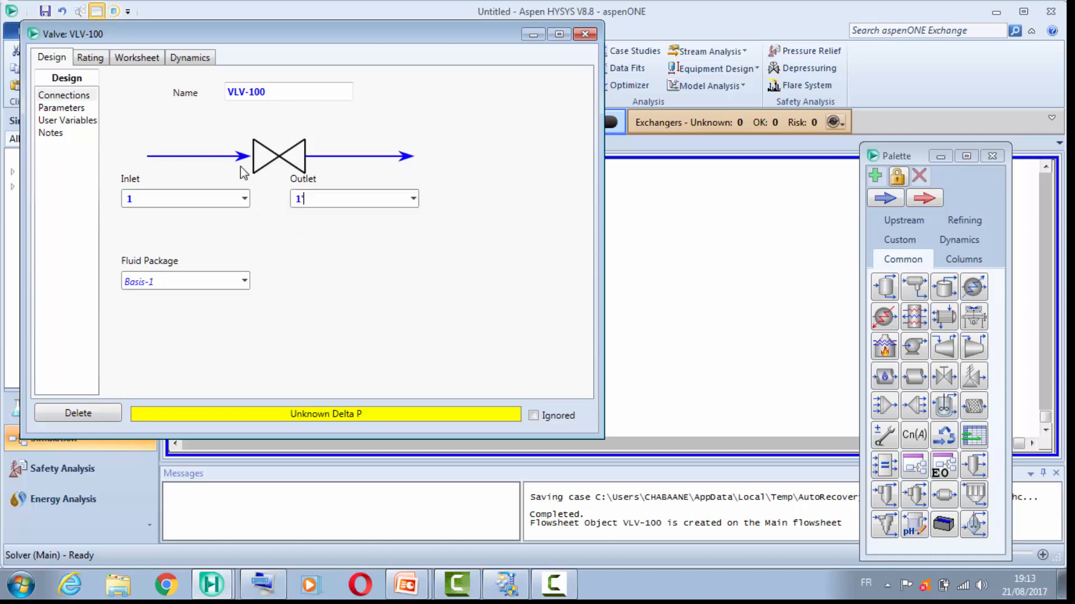
# Step: Set the pressure drop of valve VLV-100 to 70 kPa and close its properties
pyautogui.click(60, 108)
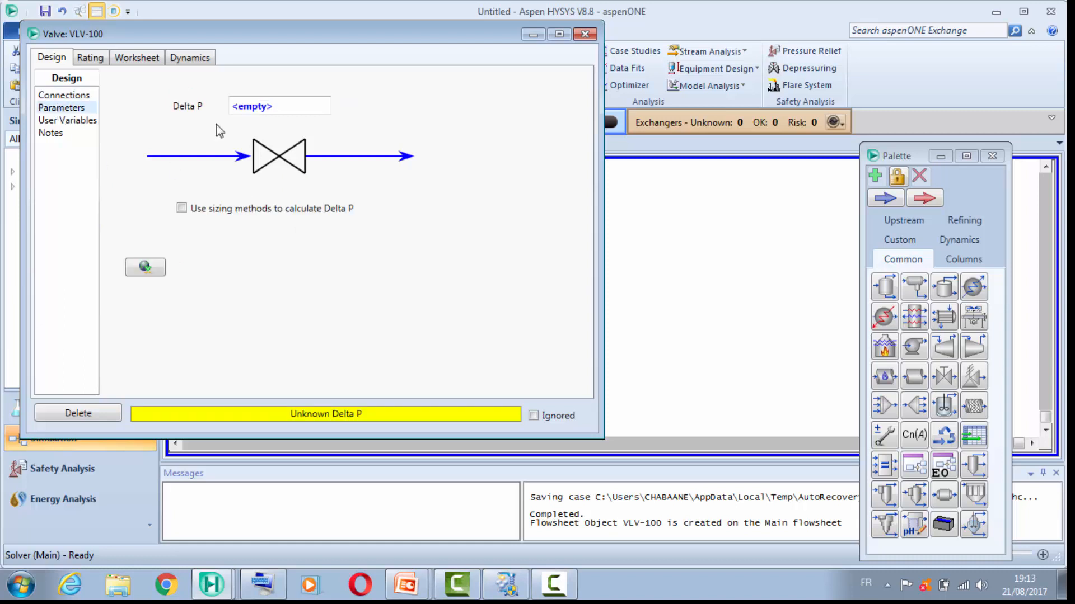
pyautogui.moveTo(288, 107); pyautogui.dragTo(213, 109)
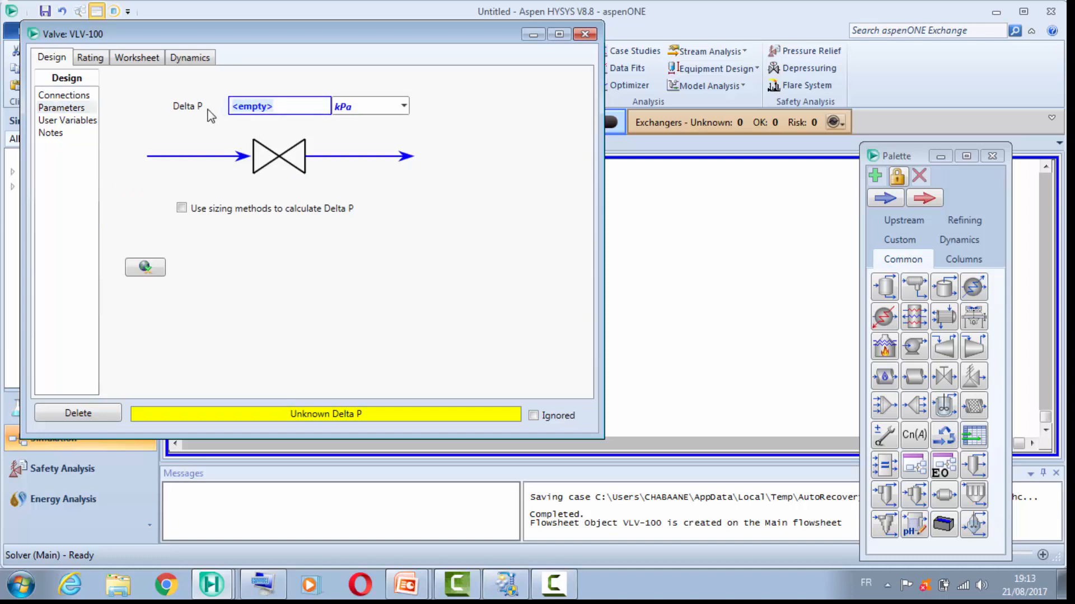
pyautogui.write('70')
pyautogui.press('Return')
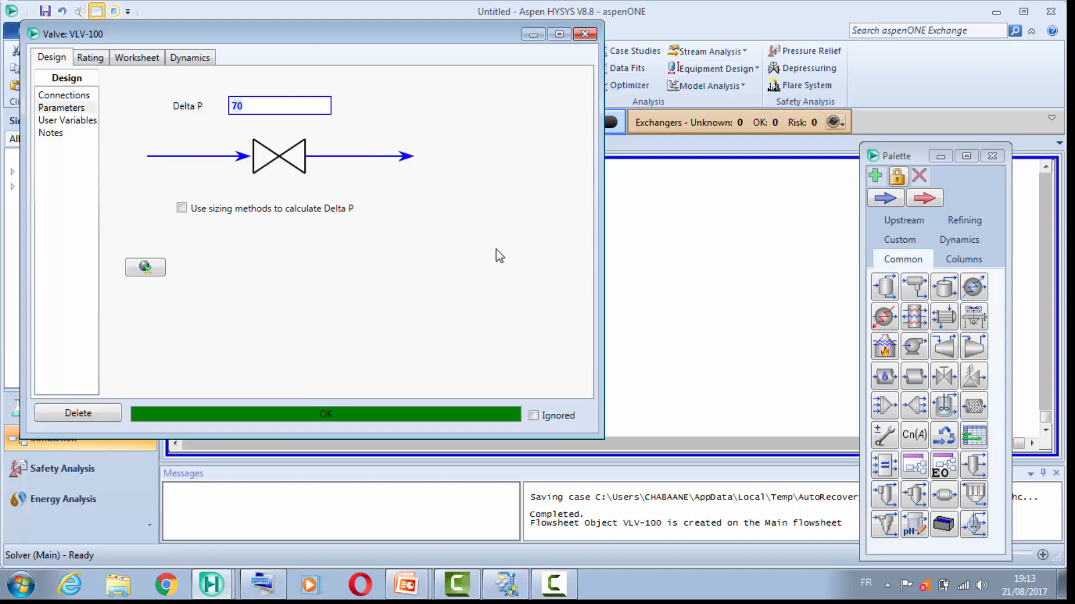
pyautogui.click(585, 34)
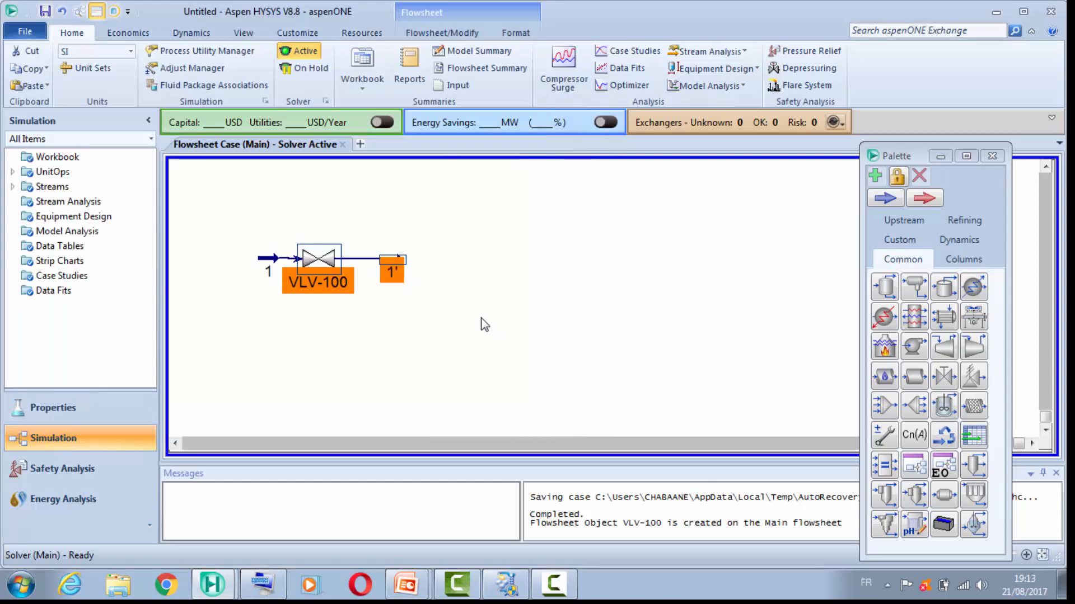
# Step: Place a separator just beyond stream 1' on the flowsheet and connect stream 1' as its inlet
pyautogui.click(889, 292)
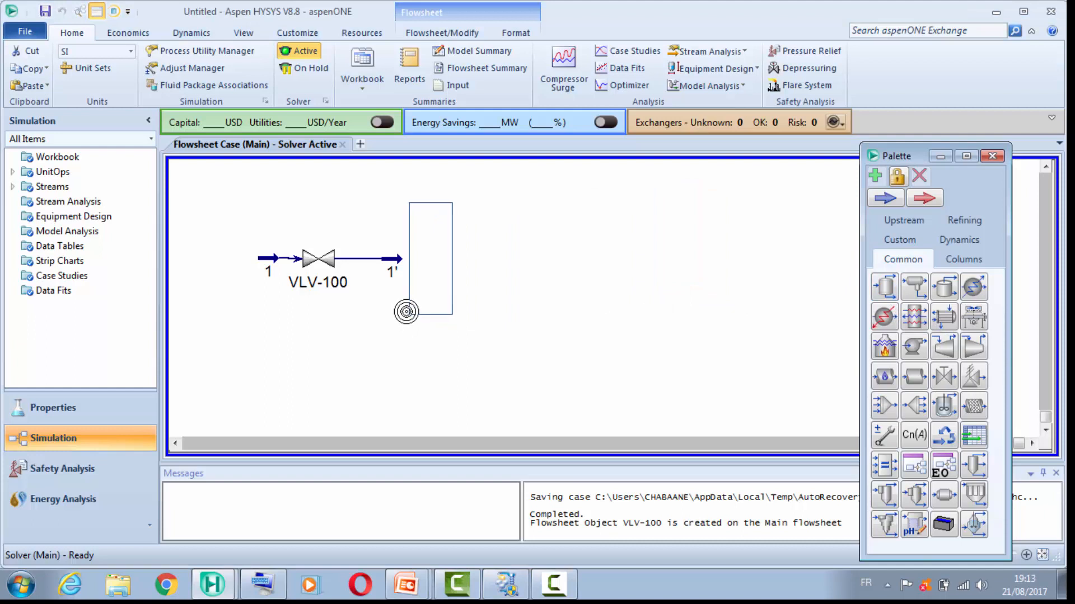
pyautogui.click(406, 312)
pyautogui.doubleClick(428, 262)
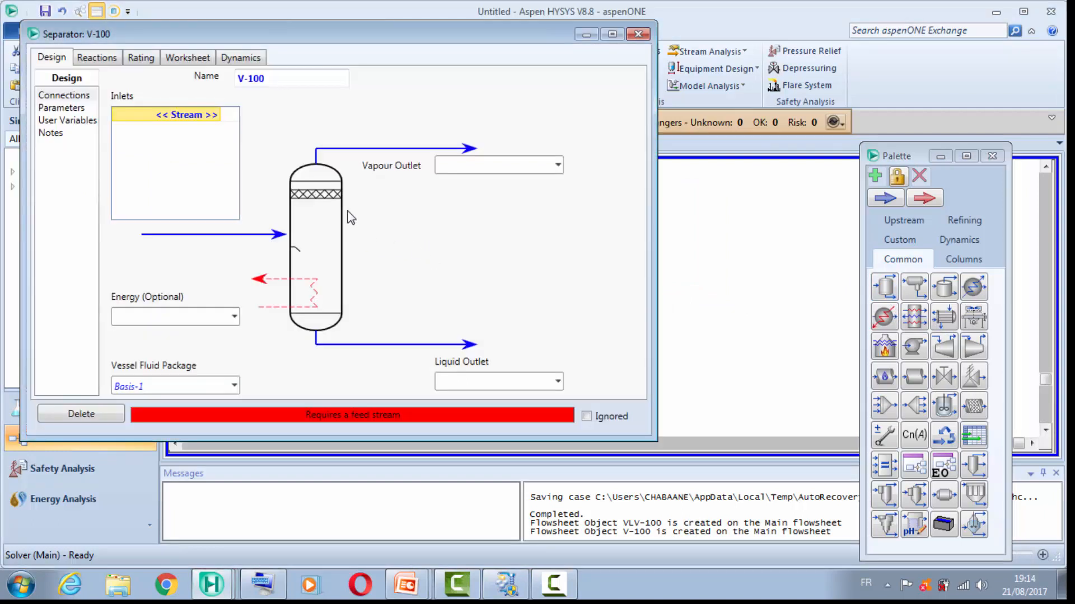
pyautogui.click(213, 118)
pyautogui.click(215, 114)
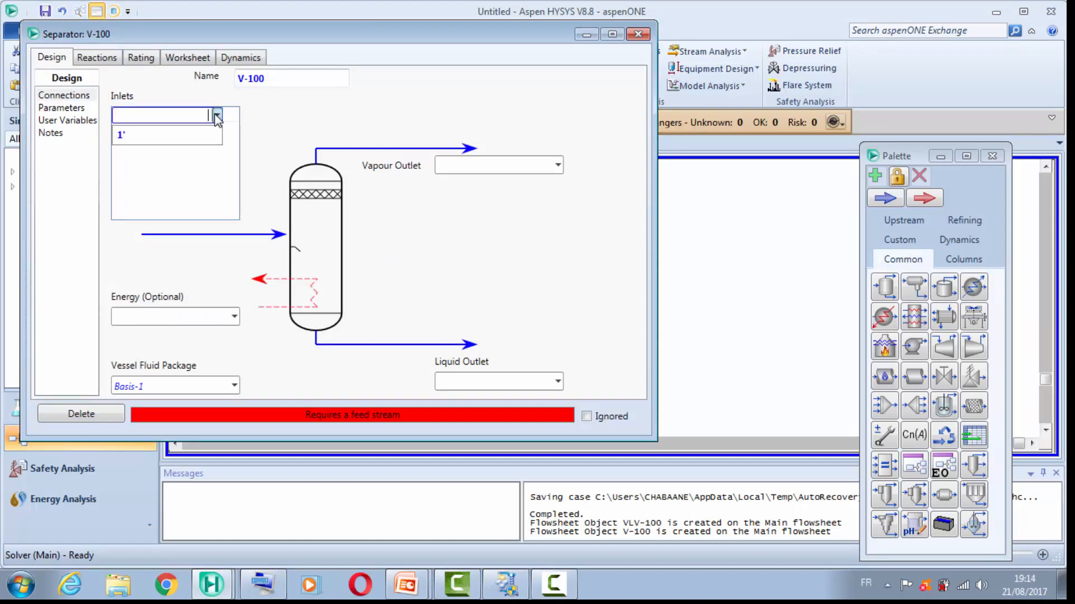
pyautogui.click(191, 136)
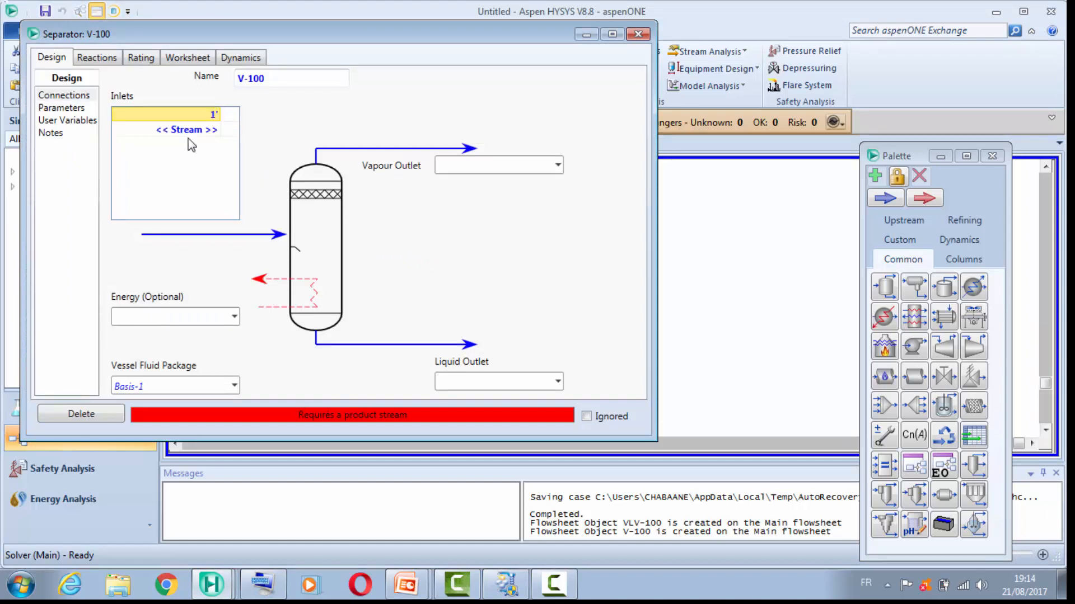
# Step: Give the separator a vapour outlet stream 2' and a liquid outlet stream 3', and close its properties
pyautogui.click(479, 164)
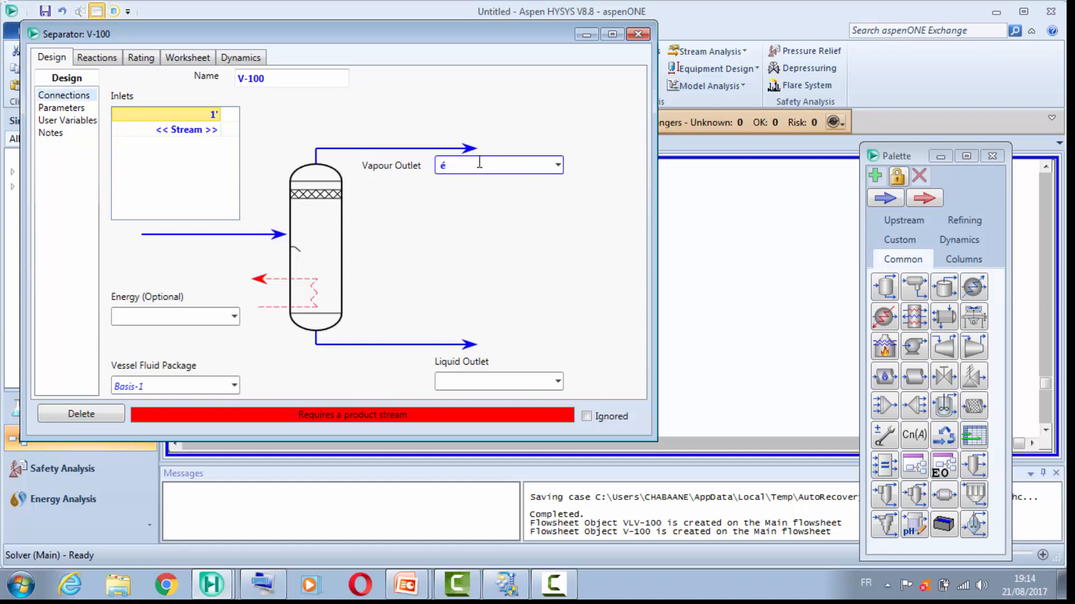
pyautogui.write('é4')
pyautogui.press('BackSpace')
pyautogui.press('BackSpace')
pyautogui.write("2'")
pyautogui.press('Return')
pyautogui.click(477, 379)
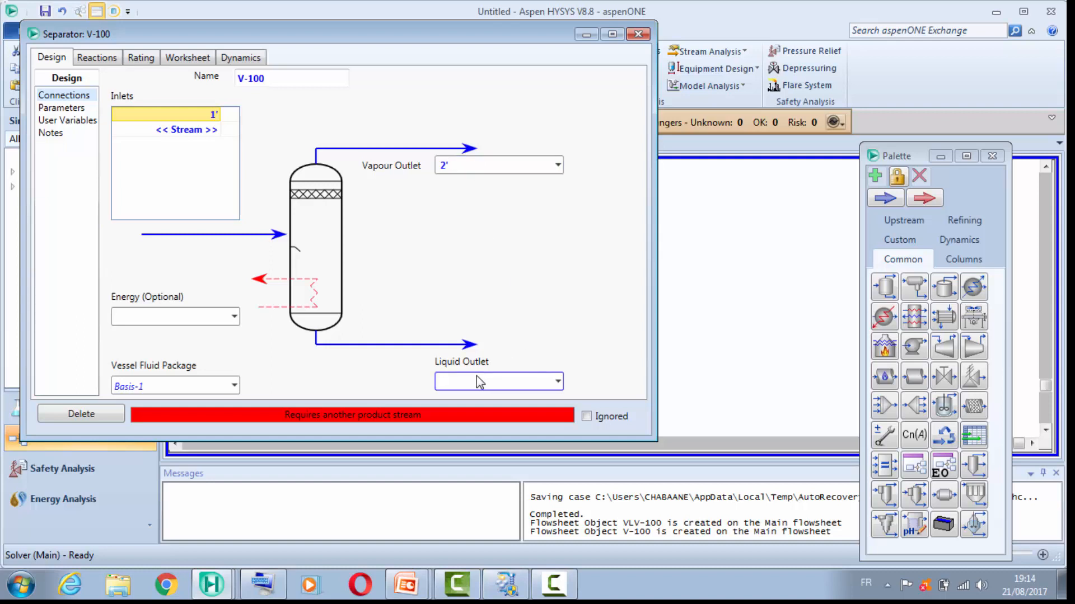
pyautogui.write("3'")
pyautogui.press('Return')
pyautogui.click(637, 35)
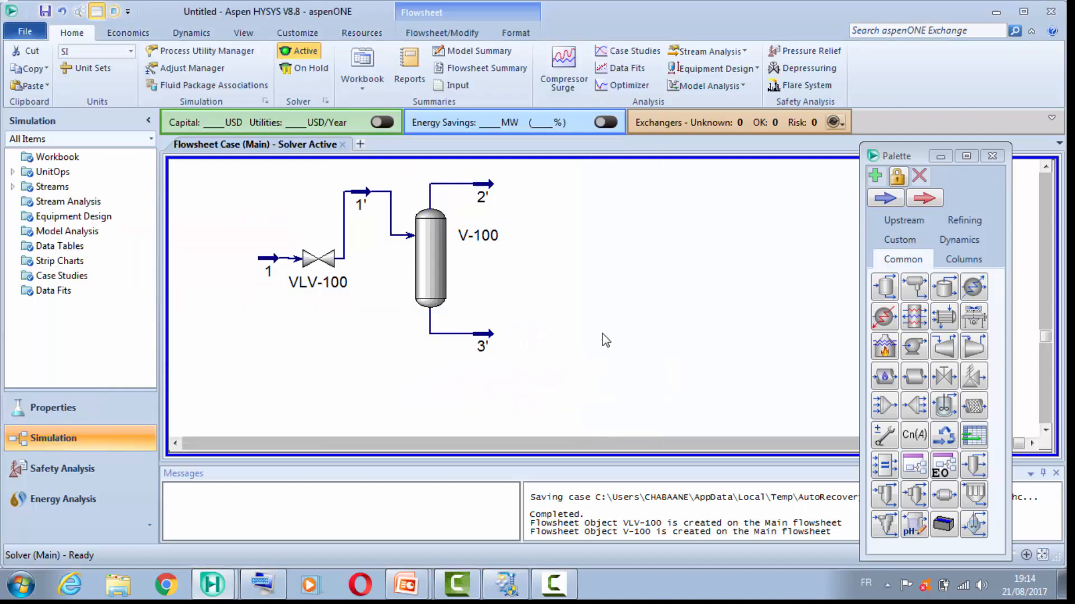
# Step: Place a pump just beyond stream 3' and connect it with inlet 3', outlet 3 and energy stream Q
pyautogui.moveTo(912, 347); pyautogui.dragTo(529, 334)
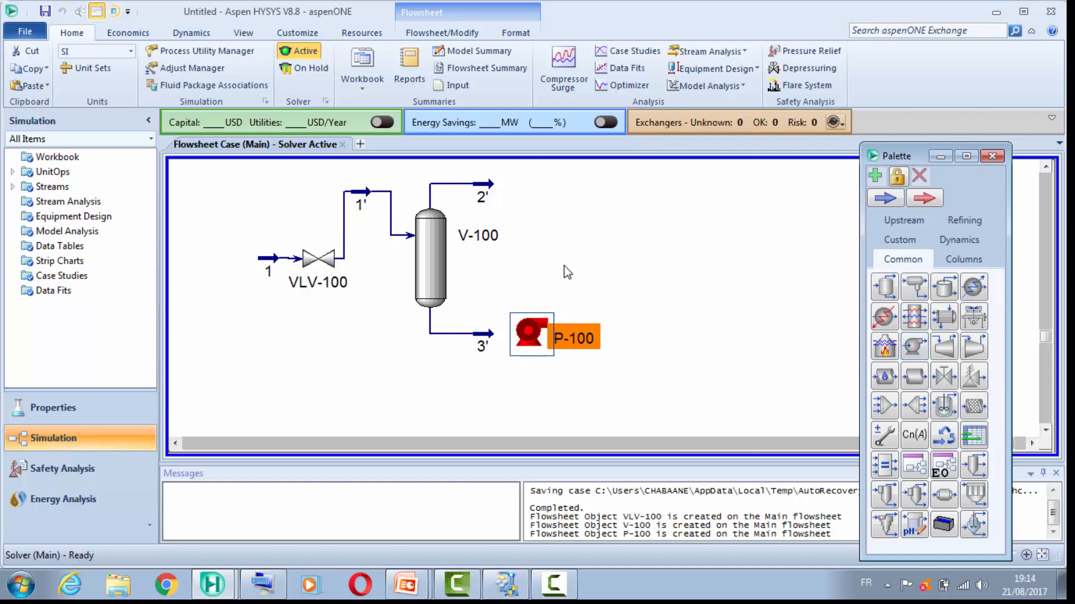
pyautogui.doubleClick(529, 333)
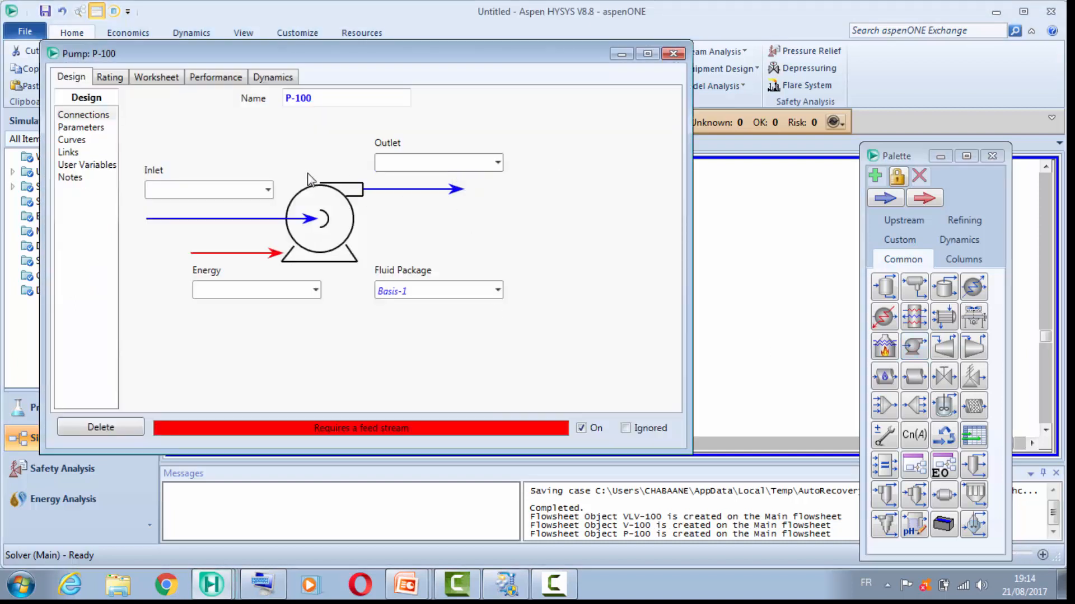
pyautogui.click(268, 190)
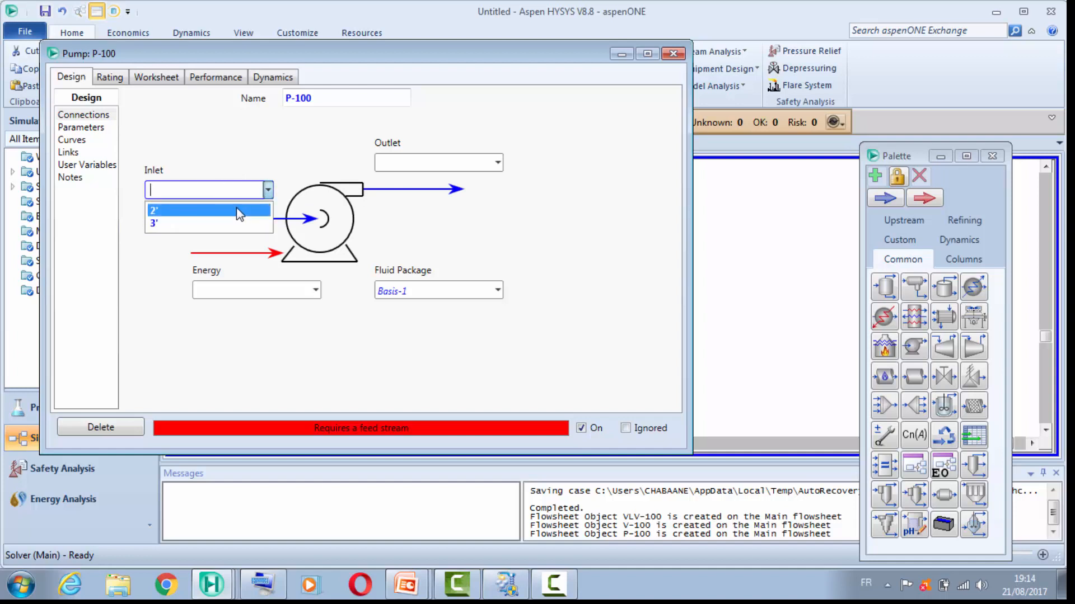
pyautogui.click(229, 222)
pyautogui.click(418, 163)
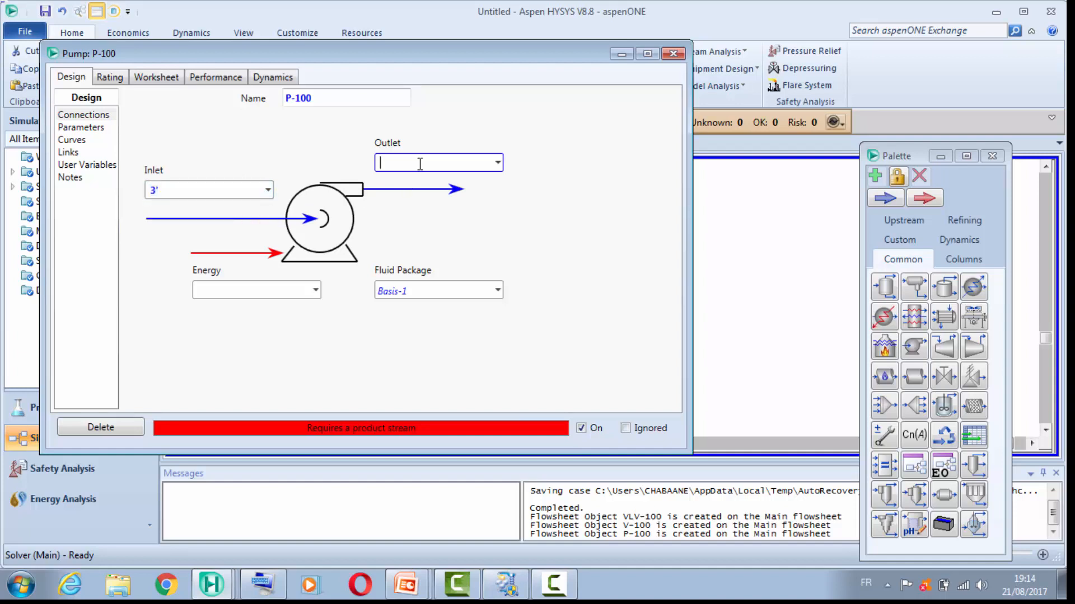
pyautogui.write('3')
pyautogui.press('Tab')
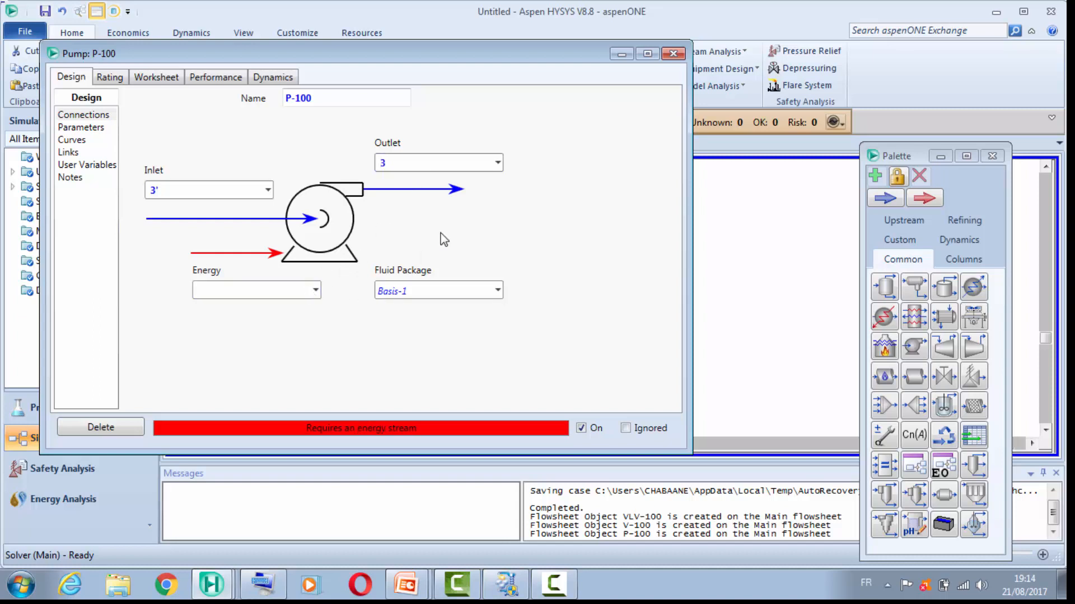
pyautogui.write('Q')
pyautogui.press('Return')
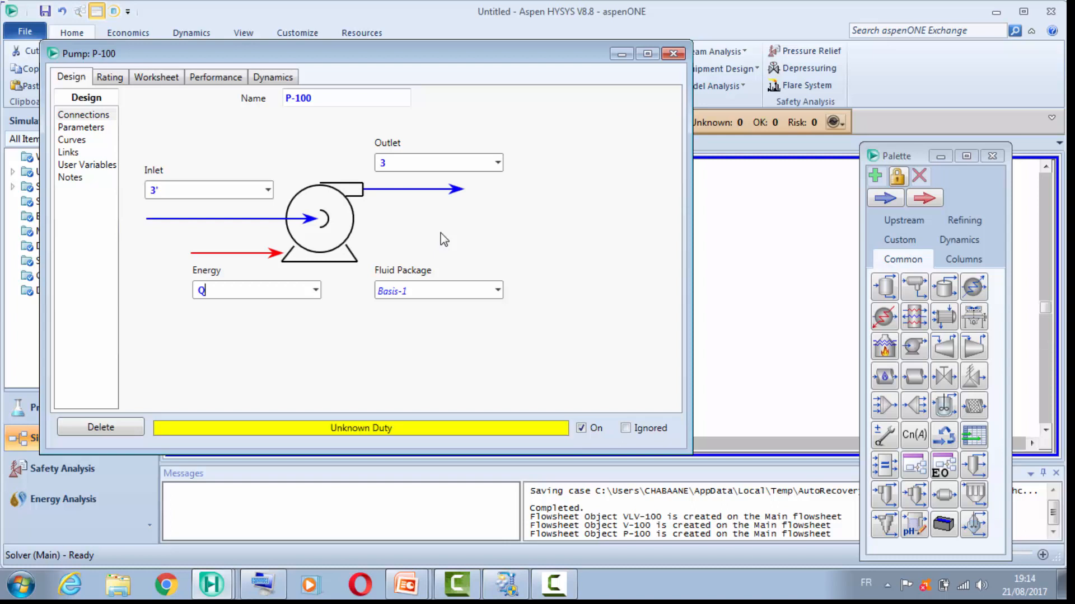
# Step: Set the pump's Delta P to 1900 kPa and close its properties
pyautogui.click(84, 128)
pyautogui.click(159, 133)
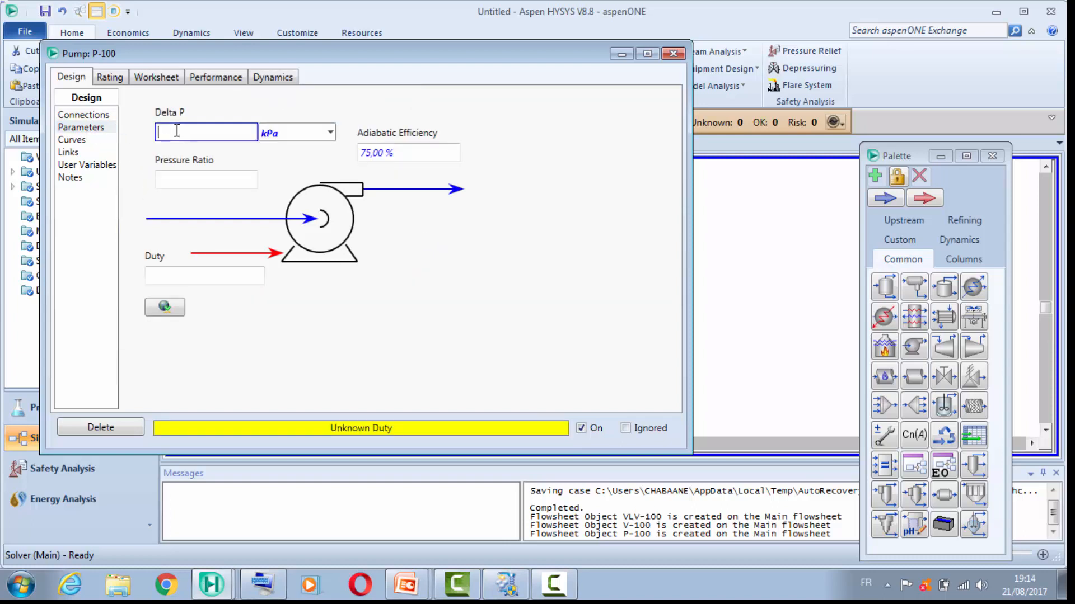
pyautogui.write('&')
pyautogui.press('BackSpace')
pyautogui.write('1900')
pyautogui.press('Return')
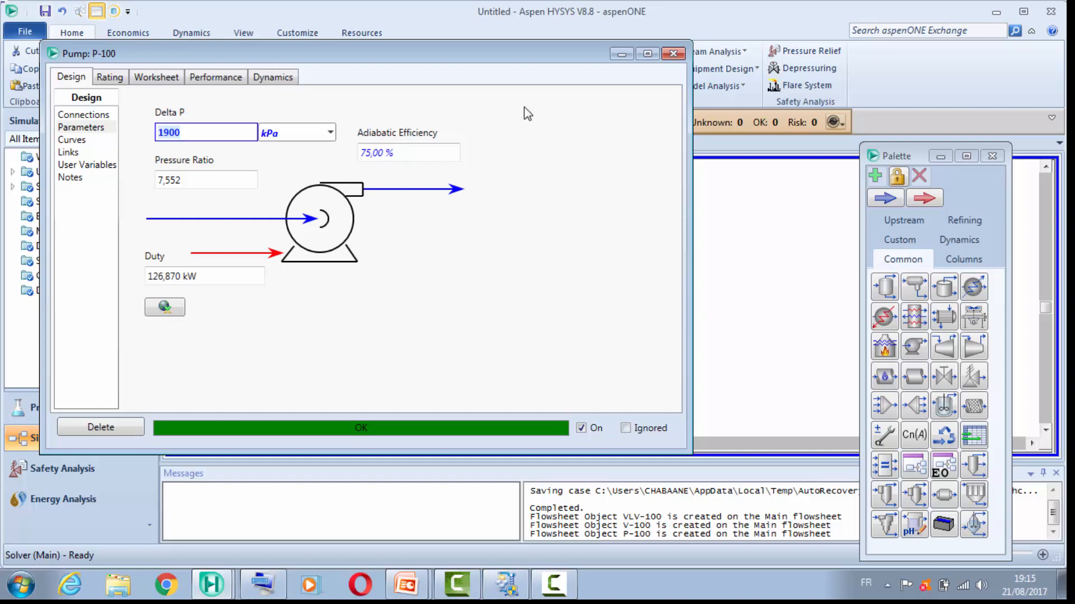
pyautogui.click(675, 55)
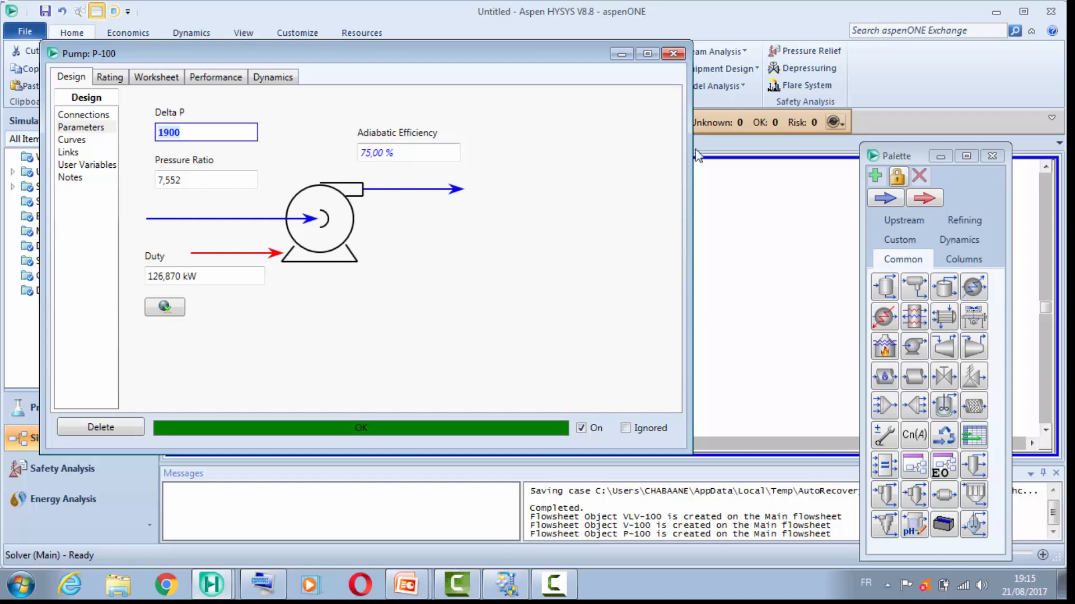
pyautogui.click(674, 54)
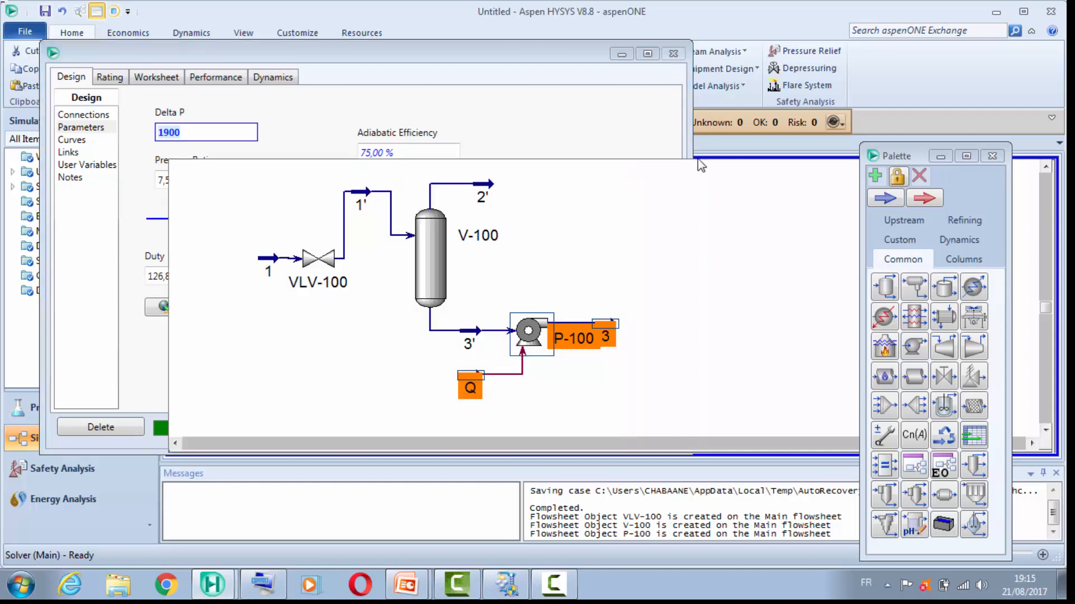
# Step: Place a second valve just beyond stream 3 and connect it with inlet 3 and a new outlet stream 4'
pyautogui.moveTo(917, 157); pyautogui.dragTo(971, 88)
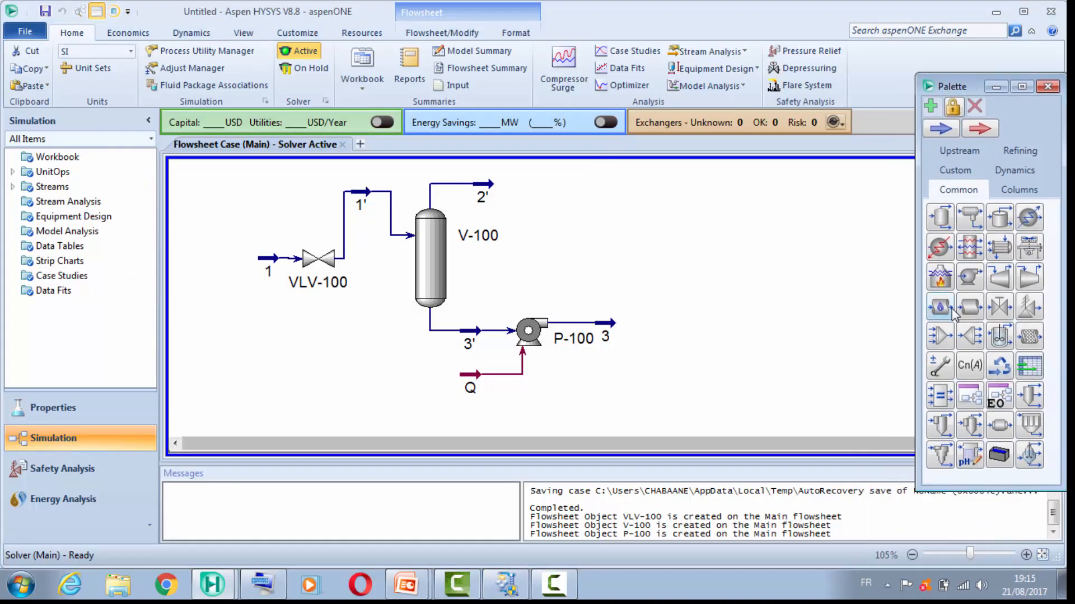
pyautogui.moveTo(997, 309); pyautogui.dragTo(616, 335)
pyautogui.doubleClick(644, 323)
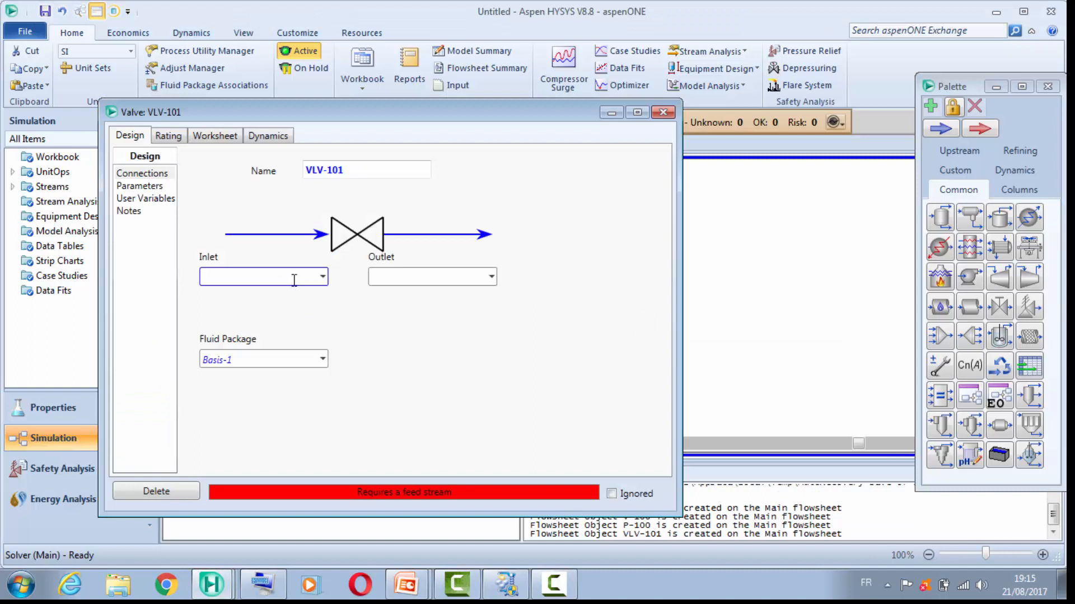
pyautogui.click(322, 276)
pyautogui.click(277, 310)
pyautogui.click(490, 278)
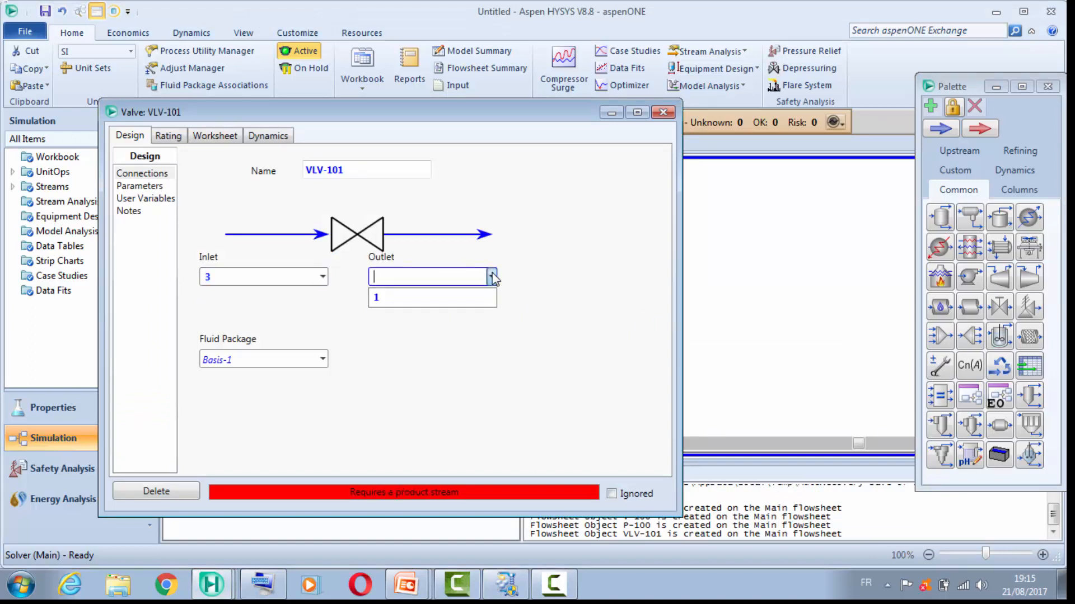
pyautogui.click(464, 272)
pyautogui.write("4'")
pyautogui.press('Return')
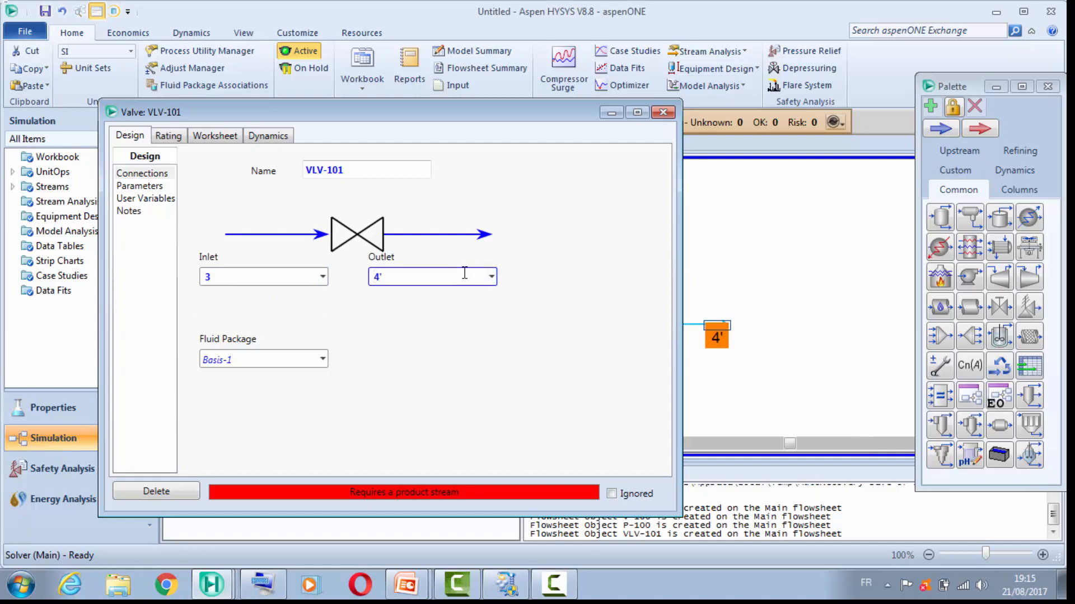
# Step: Set the pressure drop of valve VLV-101 to 70 kPa and close its properties
pyautogui.click(141, 186)
pyautogui.click(309, 185)
pyautogui.moveTo(309, 184); pyautogui.dragTo(352, 183)
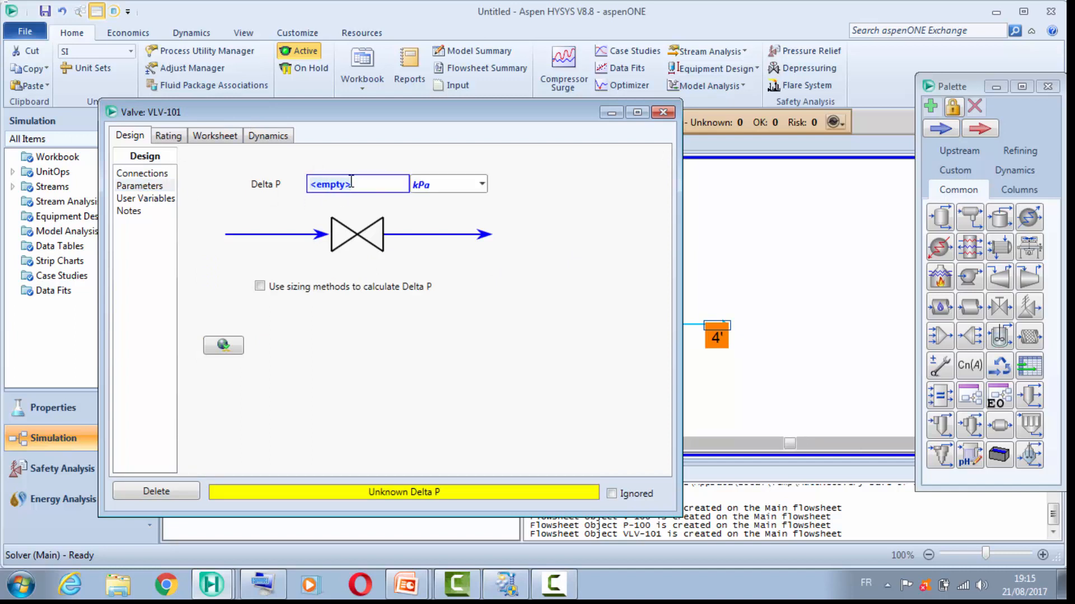
pyautogui.press('Delete')
pyautogui.write('70')
pyautogui.press('Return')
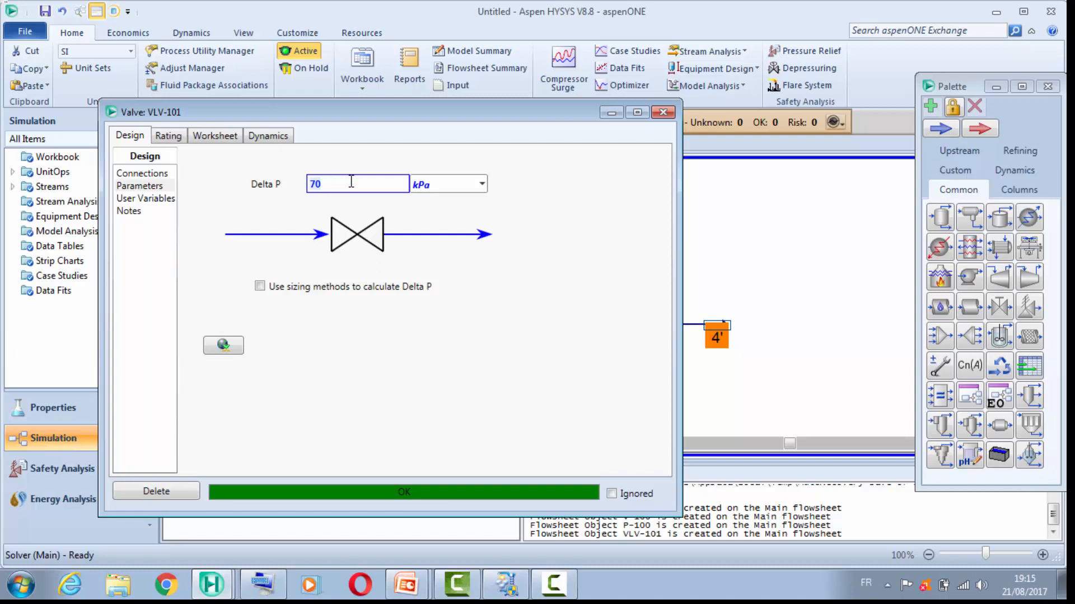
pyautogui.click(662, 114)
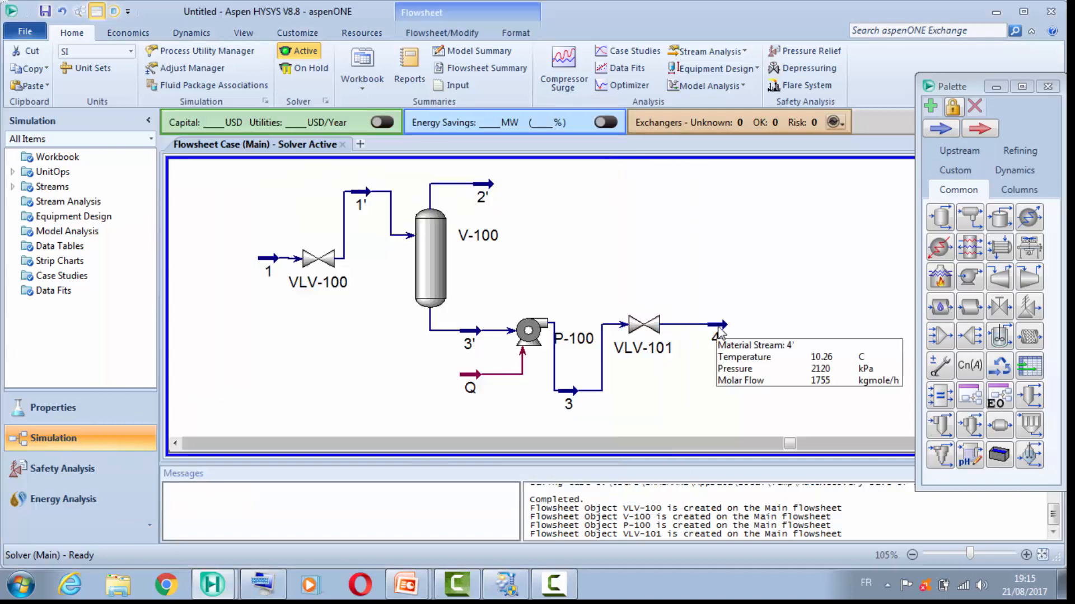
# Step: Move stream 3 up on the flowsheet so that it runs straight between the pump and valve VLV-101
pyautogui.click(576, 391)
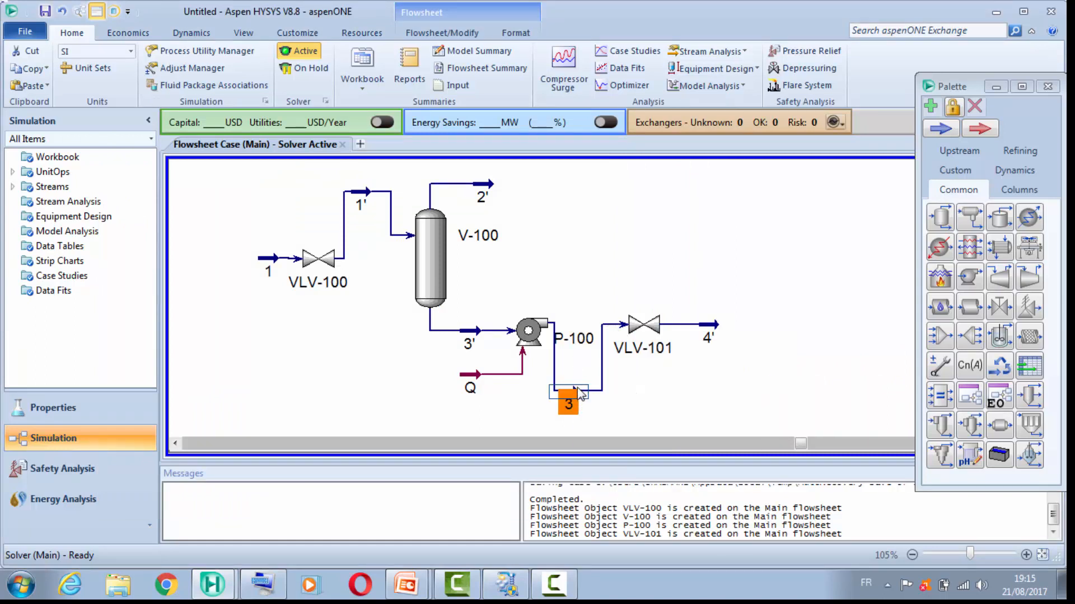
pyautogui.moveTo(583, 333); pyautogui.dragTo(585, 326)
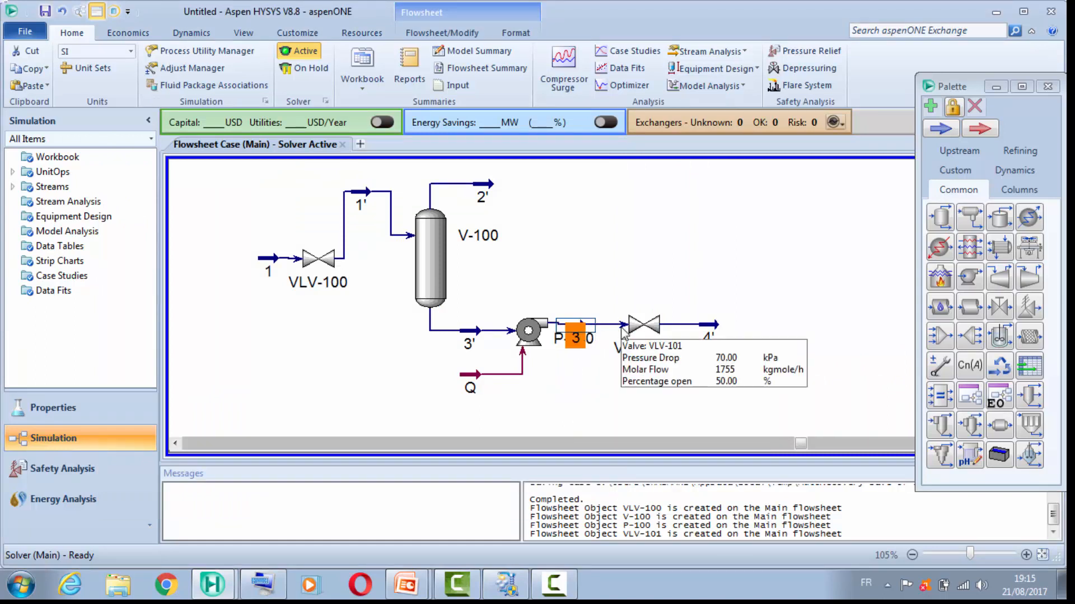
pyautogui.click(618, 300)
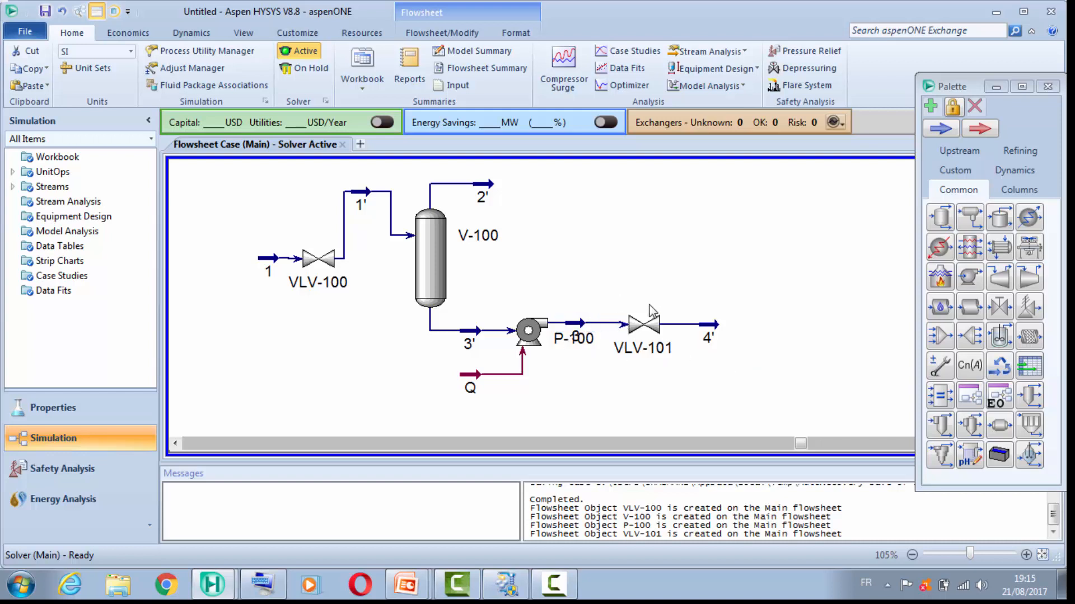
pyautogui.click(649, 329)
pyautogui.click(681, 290)
# Step: Lower stream 1' slightly and raise valve VLV-100 and stream 1 to line all three up ahead of the separator
pyautogui.moveTo(362, 193); pyautogui.dragTo(361, 231)
pyautogui.click(311, 261)
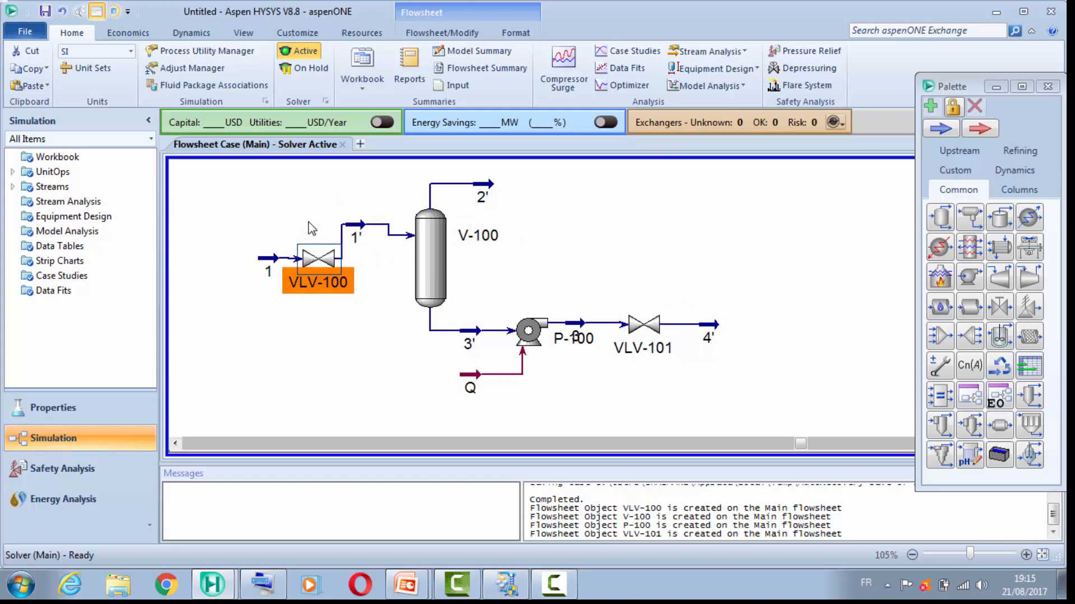
pyautogui.moveTo(311, 246); pyautogui.dragTo(305, 213)
pyautogui.click(270, 253)
pyautogui.moveTo(271, 253); pyautogui.dragTo(265, 226)
pyautogui.click(350, 355)
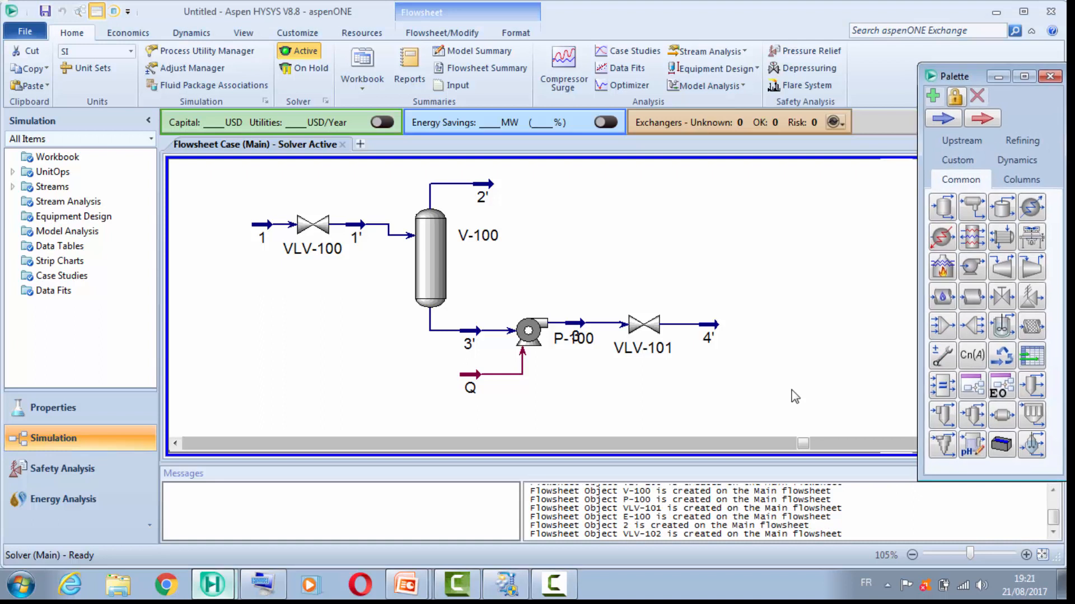
# Step: Place a heat exchanger just beyond stream 4' and change its icon to the horizontal shell-and-tube drawing
pyautogui.click(1002, 237)
pyautogui.click(764, 319)
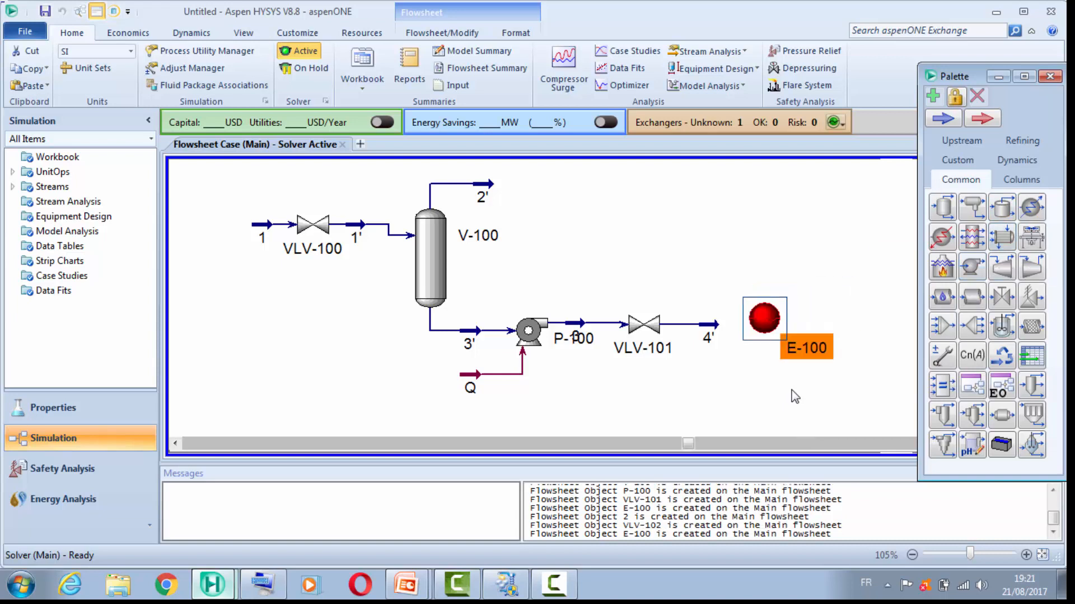
pyautogui.rightClick(764, 320)
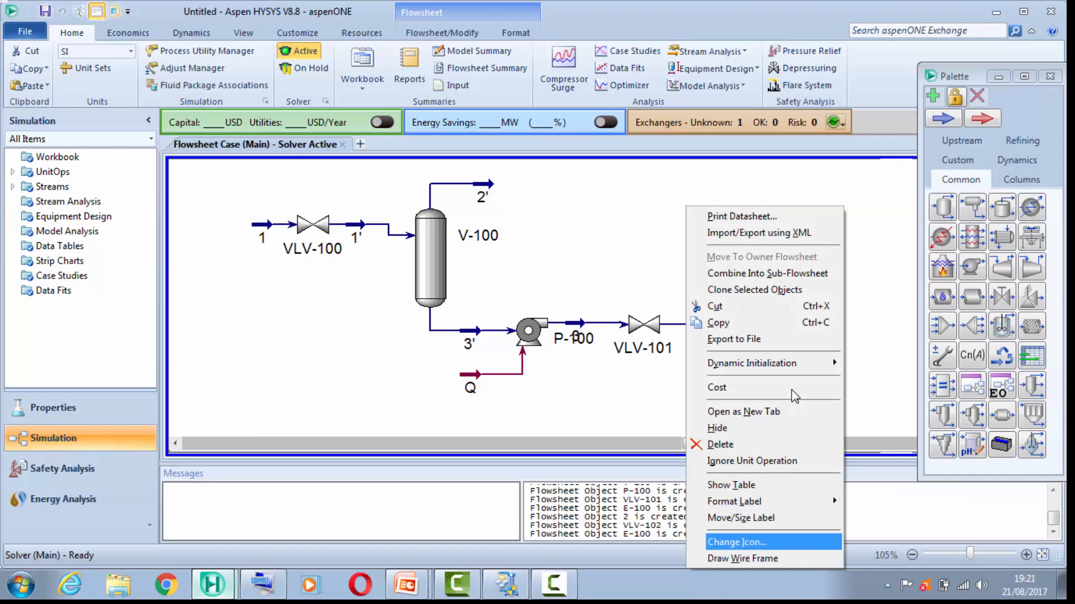
pyautogui.press('Return')
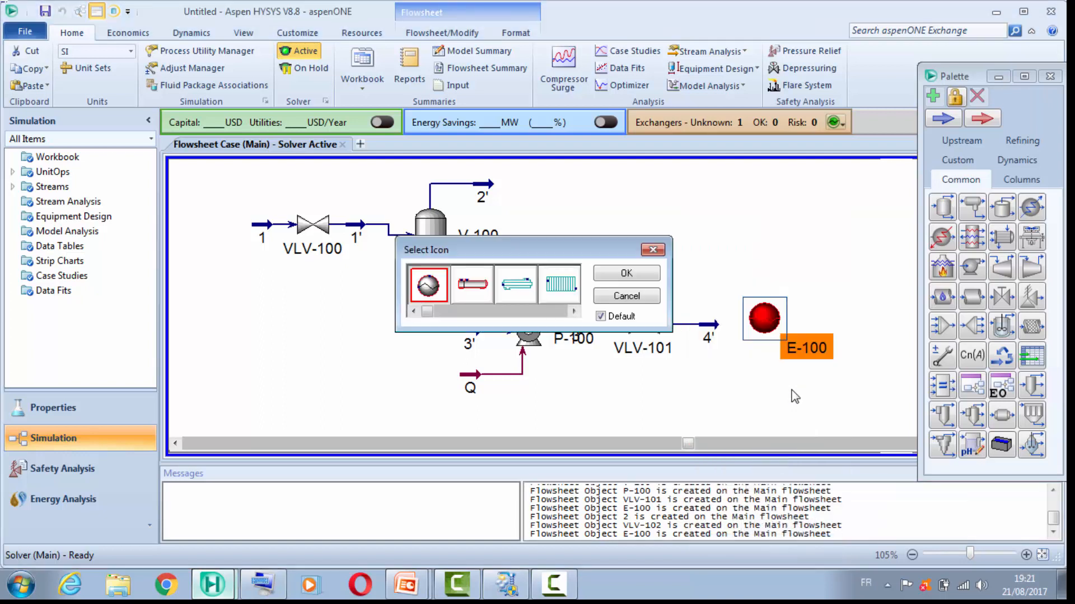
pyautogui.press('Right')
pyautogui.press('Return')
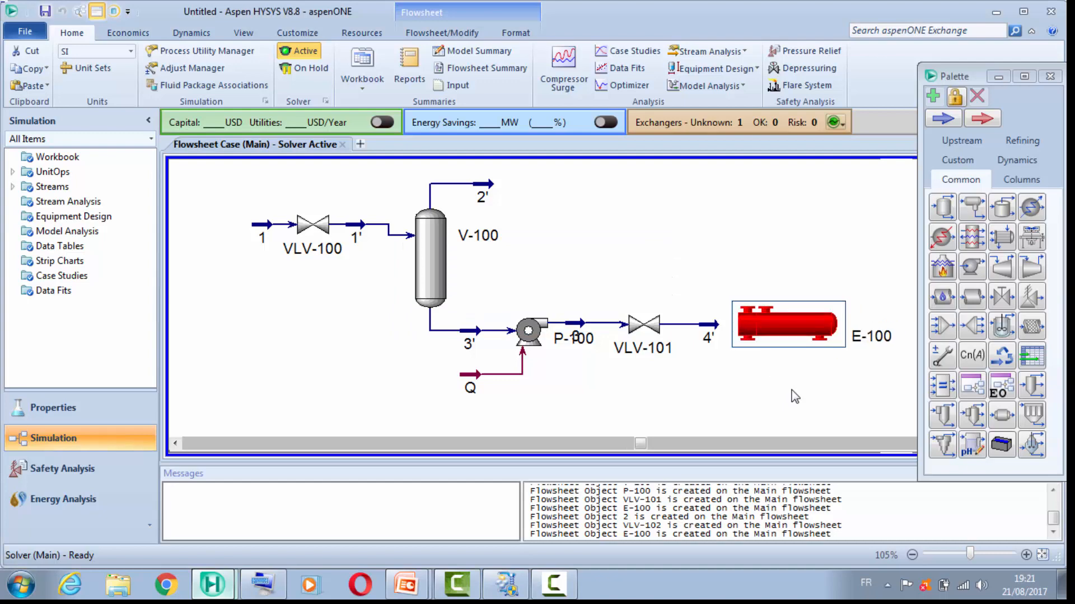
# Step: Connect the tube side of heat exchanger E-100 with inlet stream 4' and a new outlet stream 4
pyautogui.press('Return')
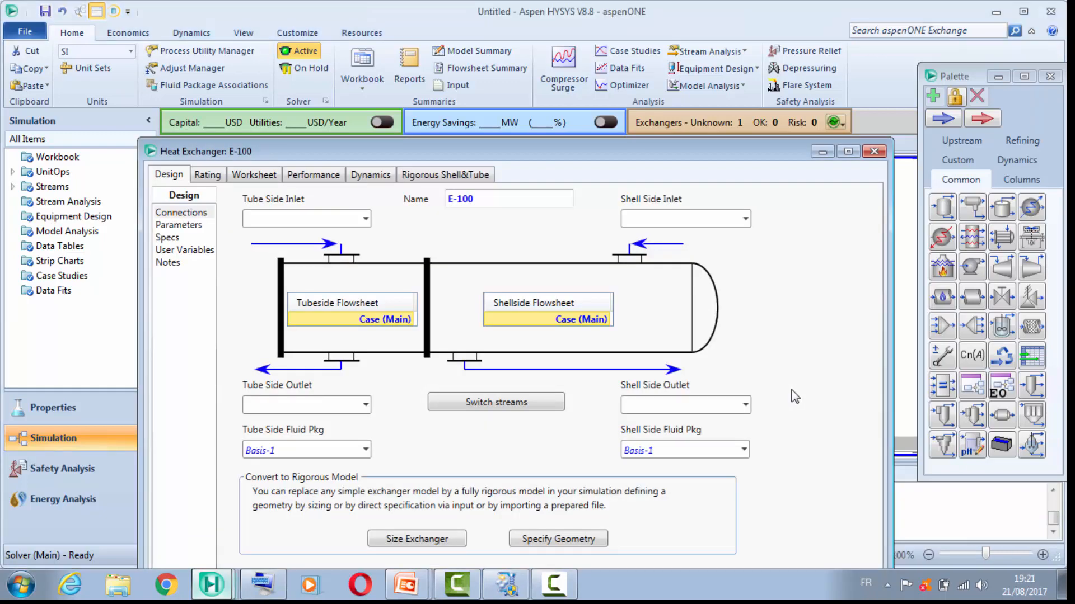
pyautogui.write('4')
pyautogui.press('Return')
pyautogui.press('Tab')
pyautogui.press('Tab')
pyautogui.write('4')
# Step: Connect the shell side of E-100 with a new inlet stream She In and a new outlet stream She Out
pyautogui.press('Tab')
pyautogui.write('She In')
pyautogui.press('Tab')
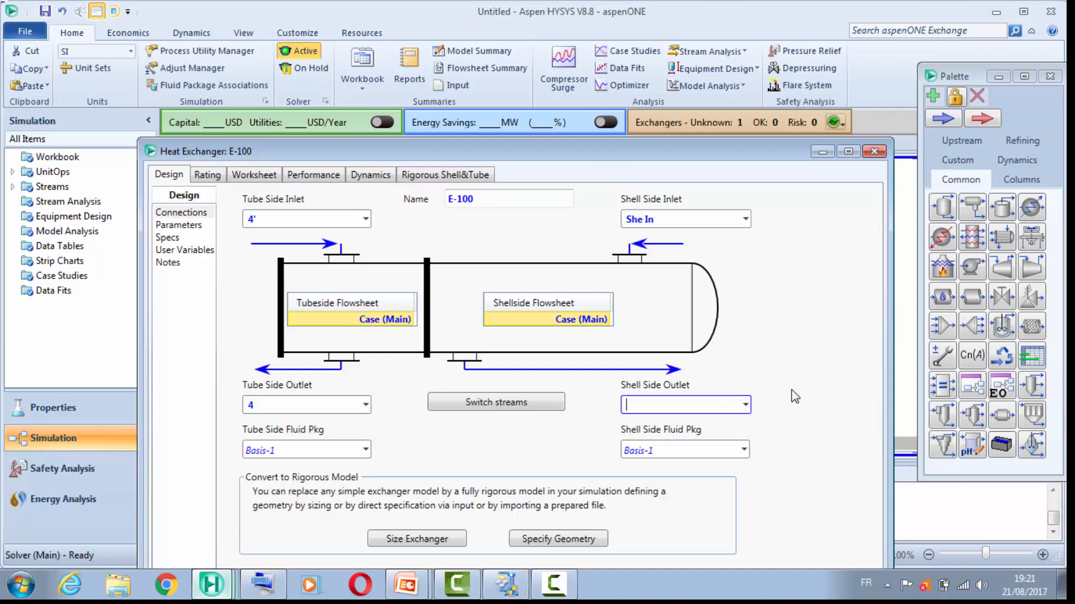
pyautogui.write('She Out')
pyautogui.press('Return')
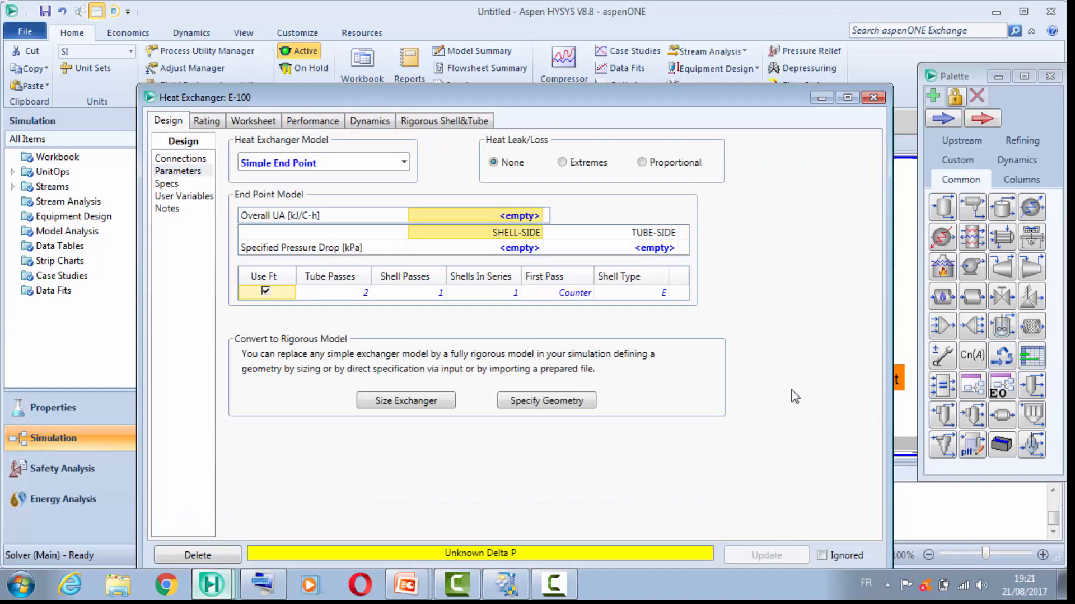
# Step: Set the overall UA of heat exchanger E-100 to 8000 kJ/C-h
pyautogui.write('8')
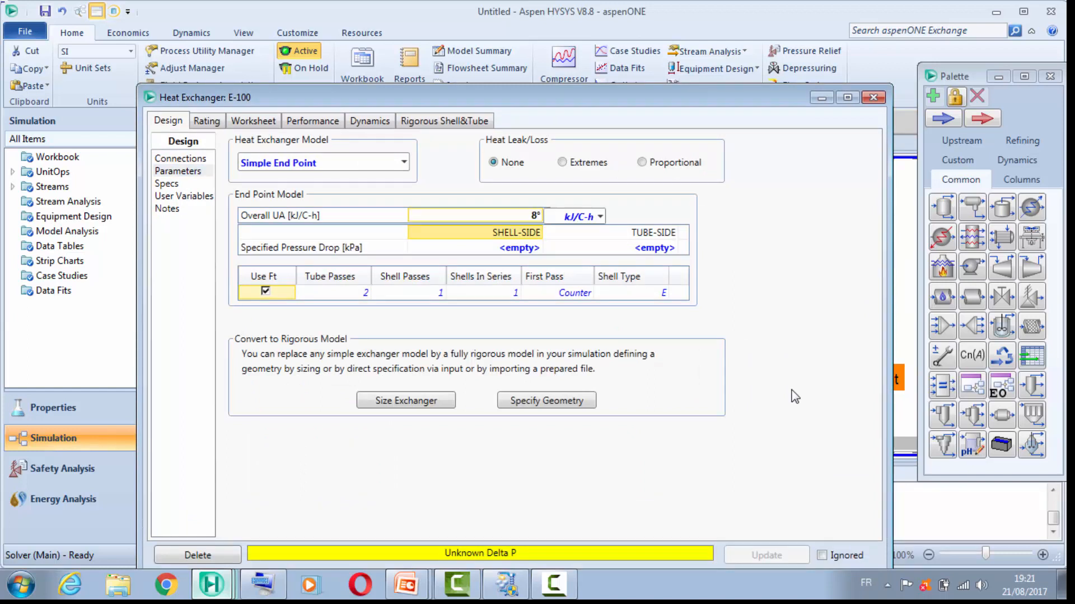
pyautogui.write('000')
pyautogui.press('Return')
# Step: Specify a pressure drop of 70 kPa on both the shell side and the tube side of E-100
pyautogui.press('Down')
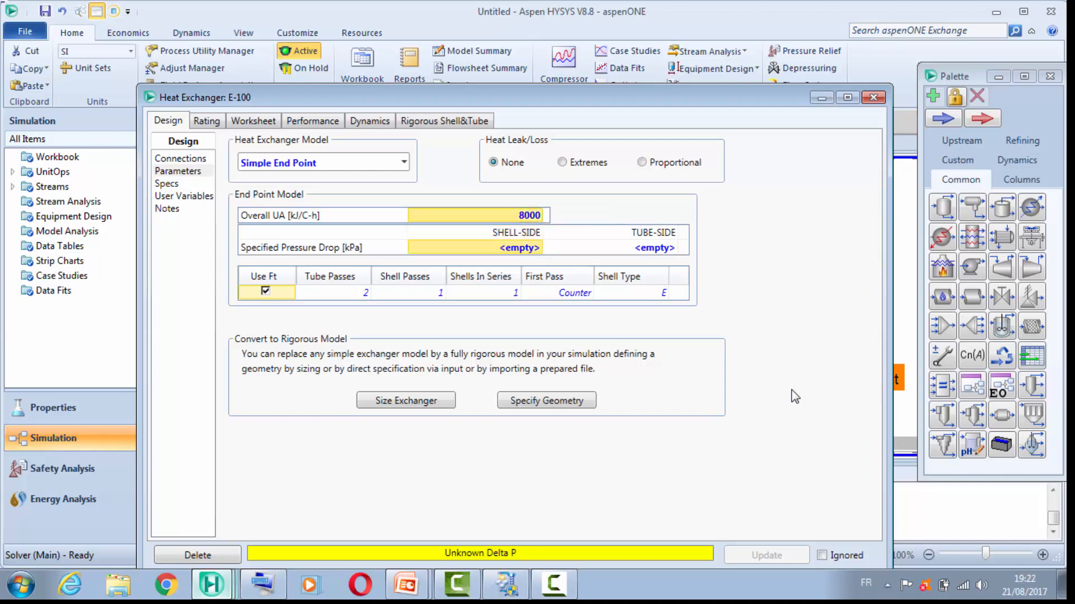
pyautogui.write('70')
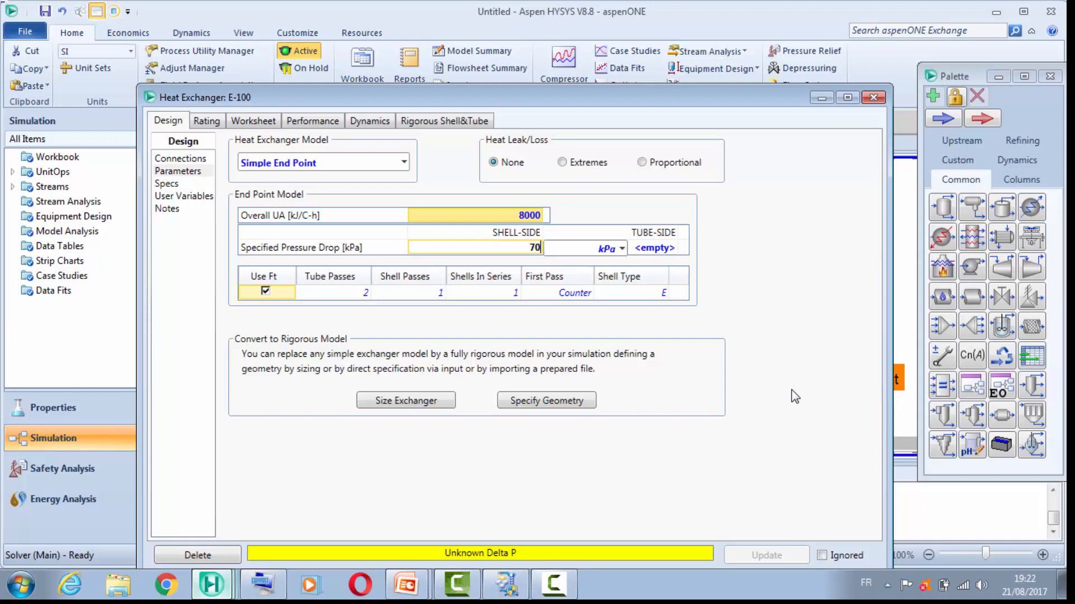
pyautogui.press('Return')
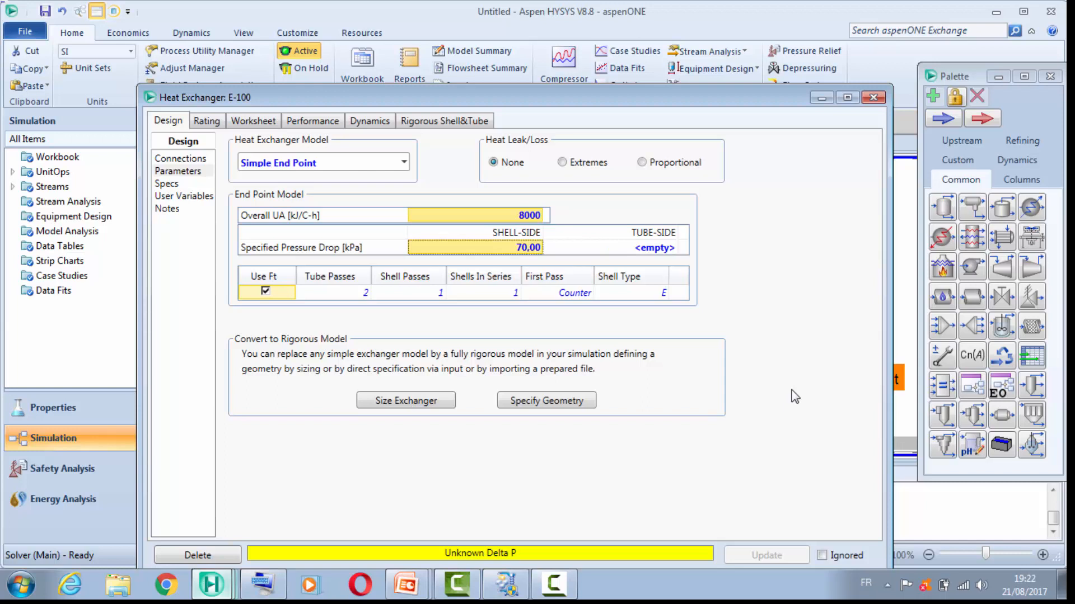
pyautogui.press('Right')
pyautogui.write('70')
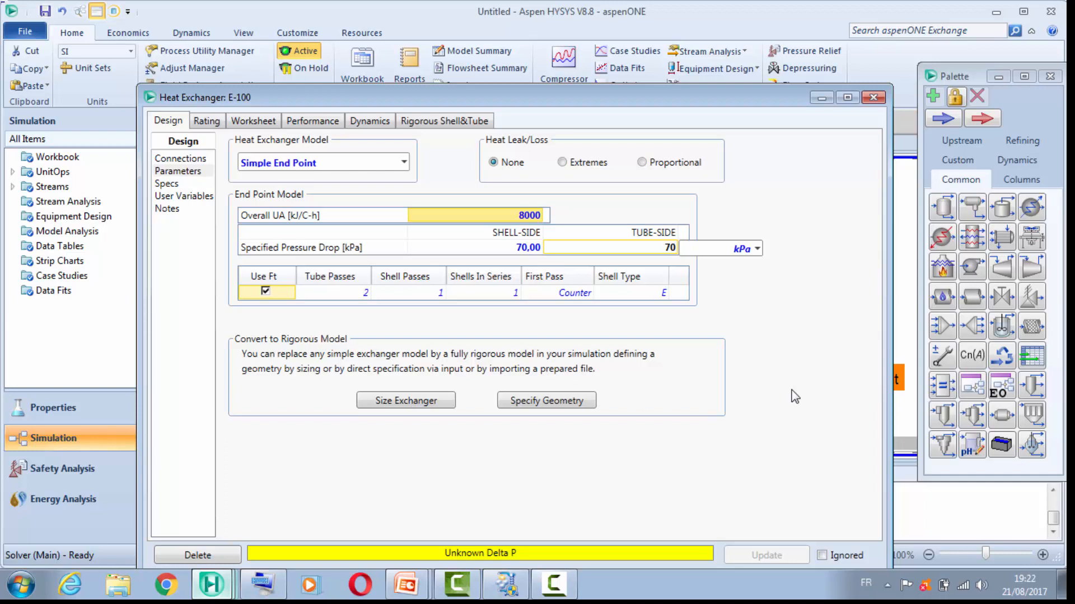
pyautogui.press('Return')
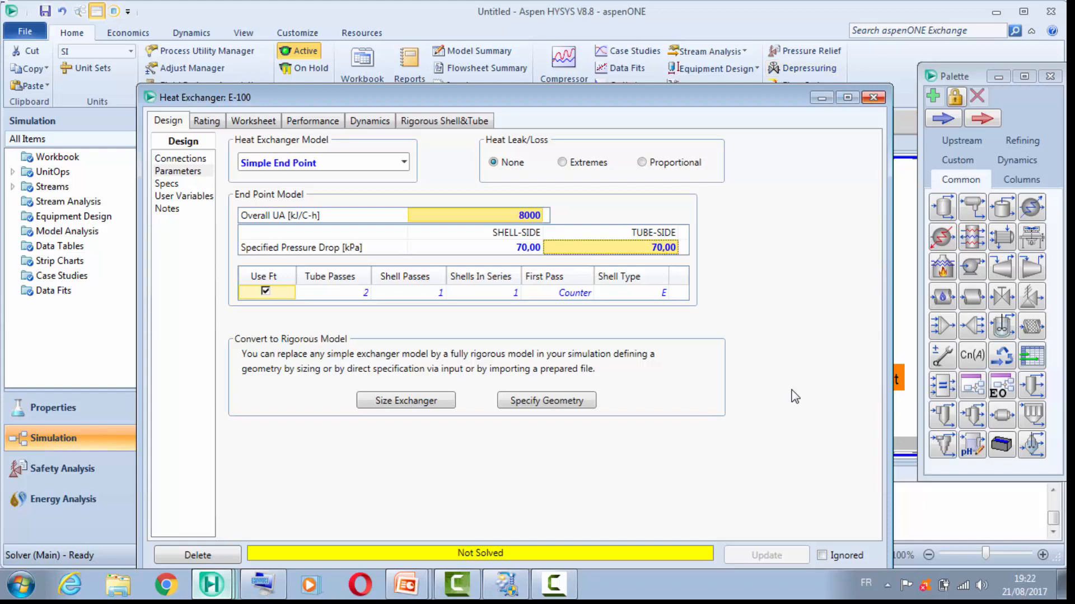
# Step: Close the exchanger's properties and move stream She In higher above E-100 on the flowsheet
pyautogui.click(873, 97)
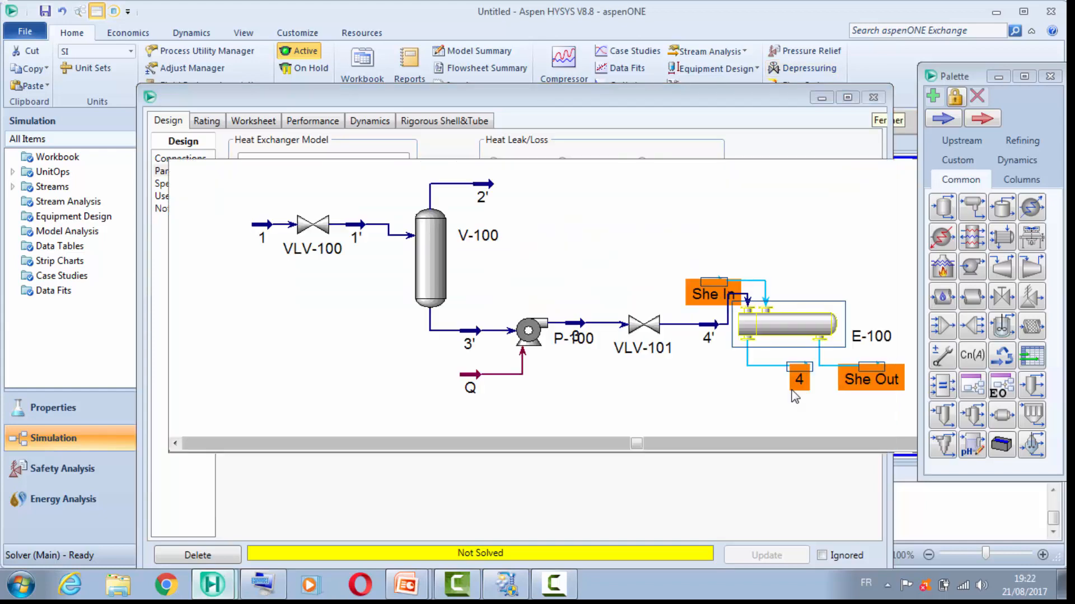
pyautogui.moveTo(716, 281); pyautogui.dragTo(723, 233)
pyautogui.click(795, 396)
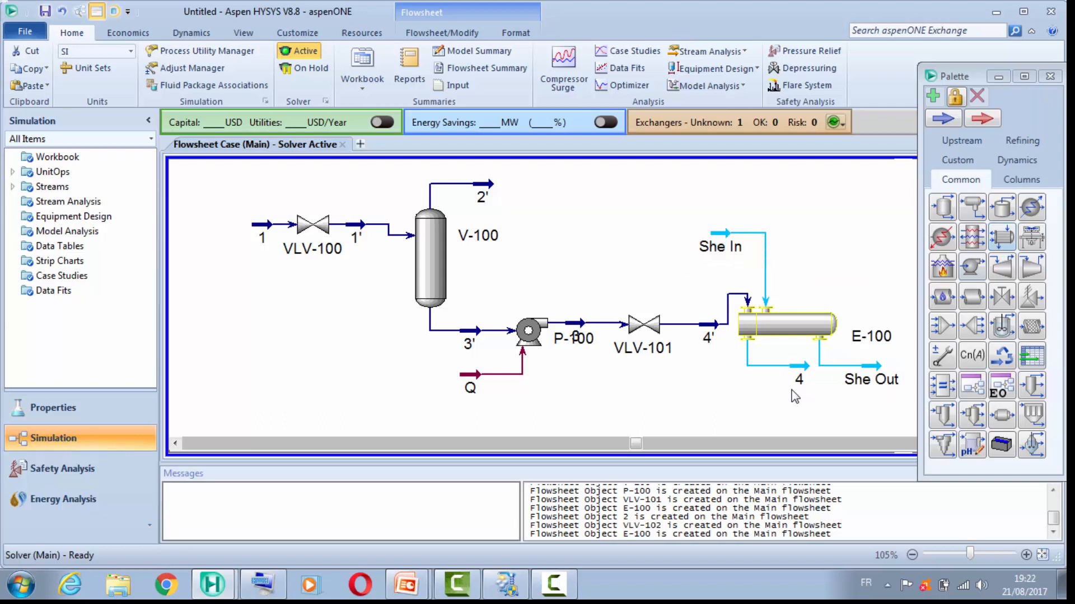
# Step: Add a material stream before She In, name it 5 and close its properties
pyautogui.click(943, 119)
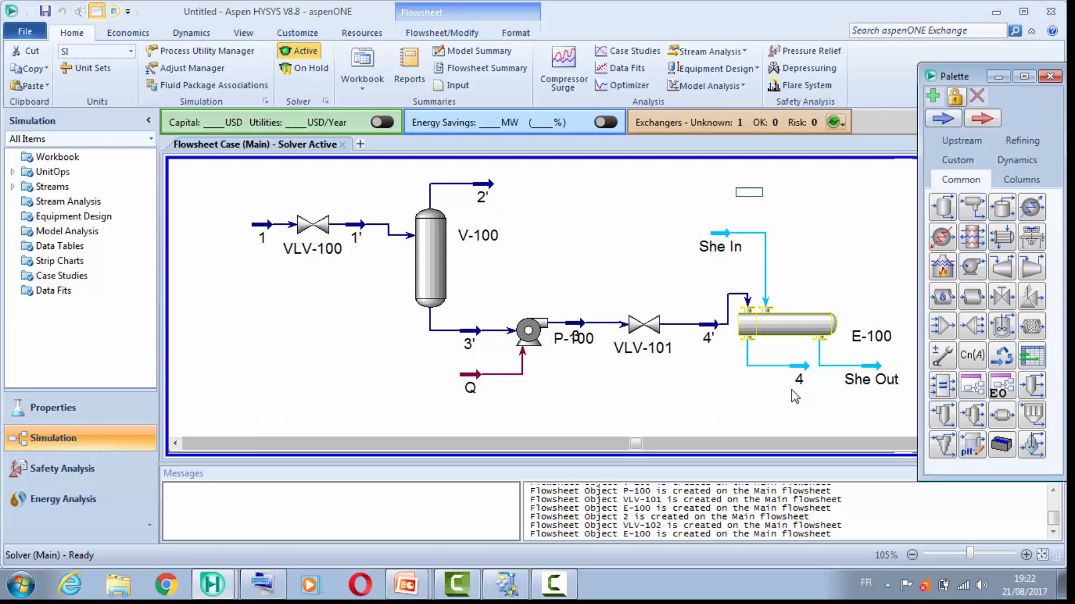
pyautogui.click(633, 245)
pyautogui.doubleClick(633, 244)
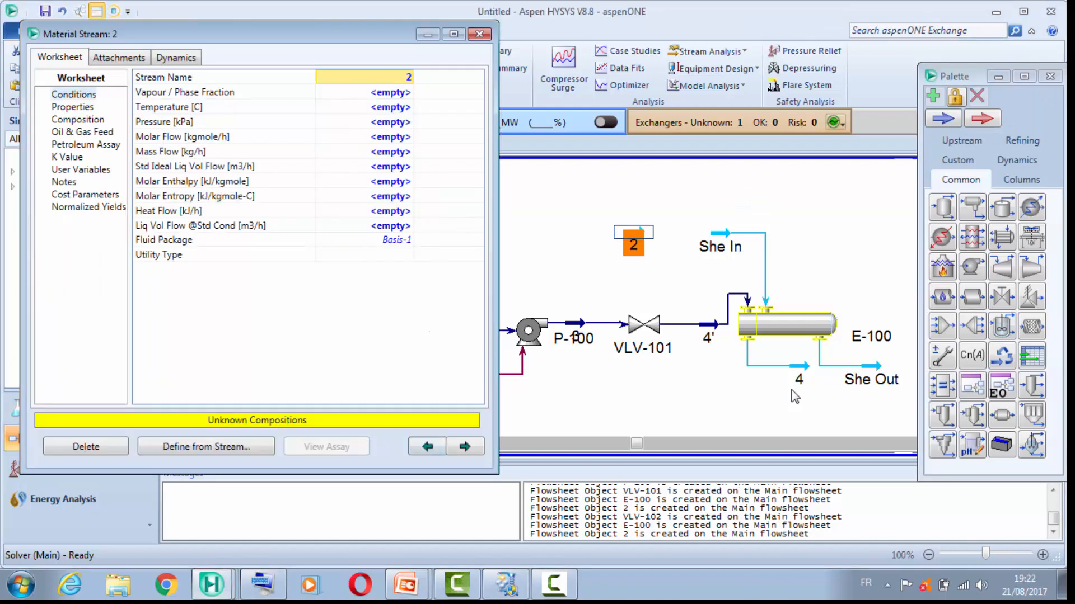
pyautogui.press('BackSpace')
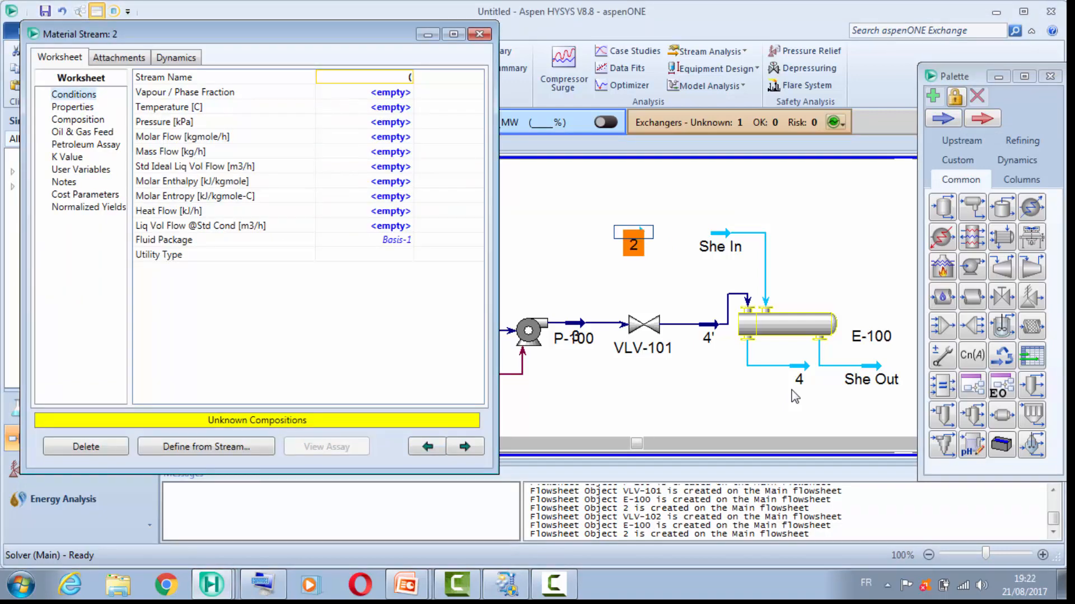
pyautogui.write('5')
pyautogui.press('Return')
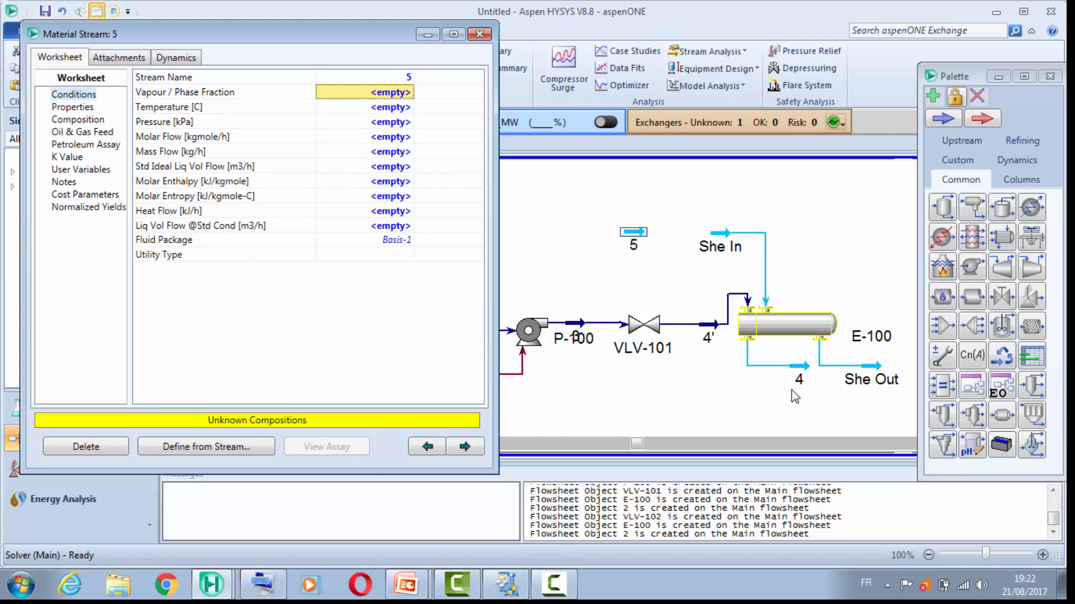
pyautogui.click(795, 396)
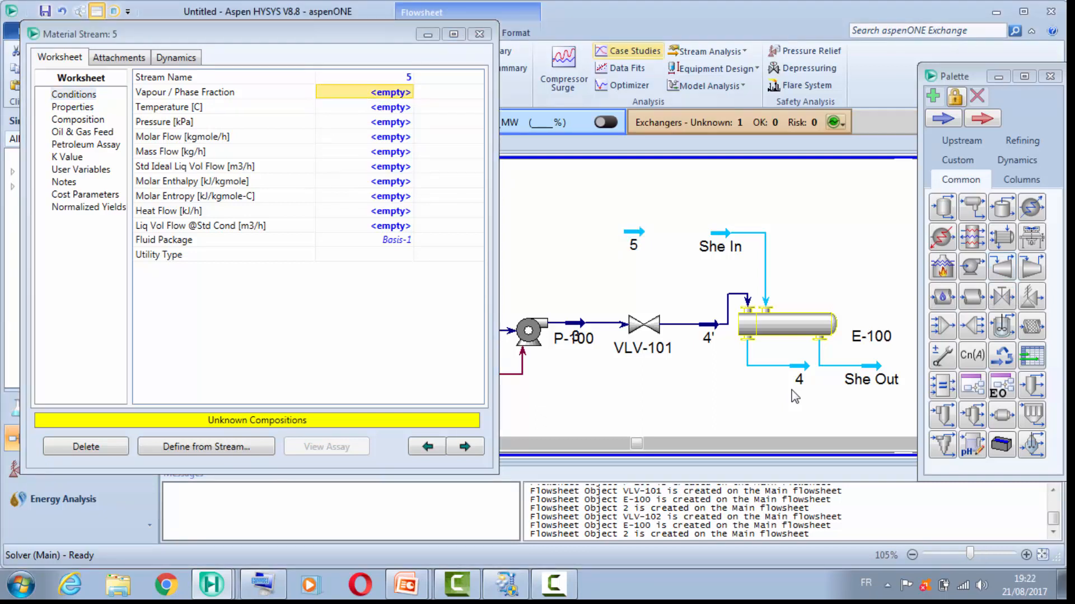
pyautogui.click(479, 35)
# Step: Place a valve between streams 5 and She In and connect it with inlet 5 and outlet She In
pyautogui.click(943, 119)
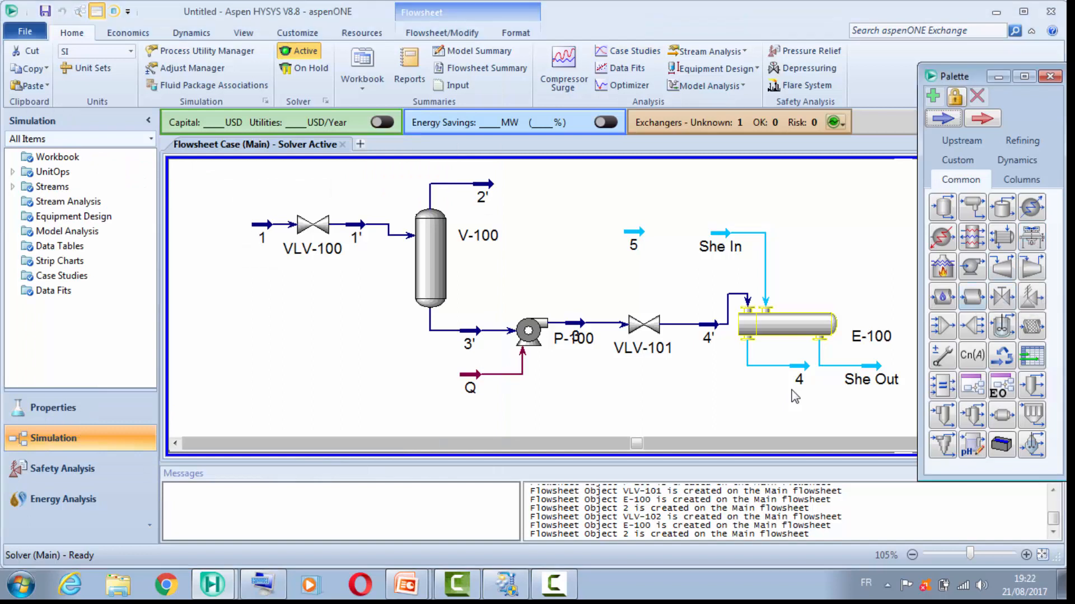
pyautogui.moveTo(1002, 297); pyautogui.dragTo(676, 227)
pyautogui.doubleClick(676, 226)
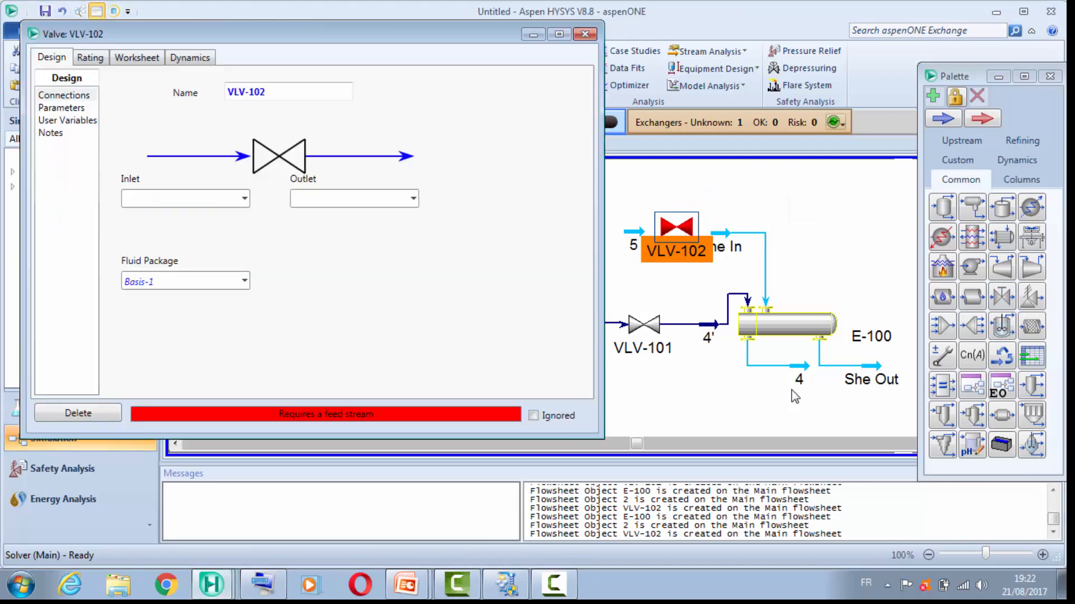
pyautogui.click(245, 199)
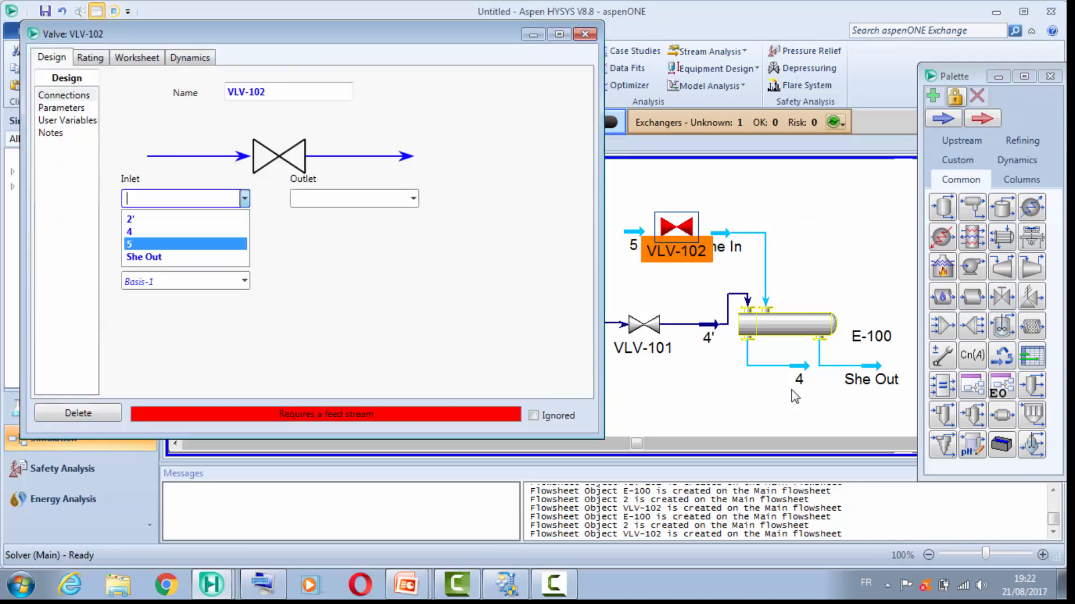
pyautogui.click(190, 244)
pyautogui.click(413, 199)
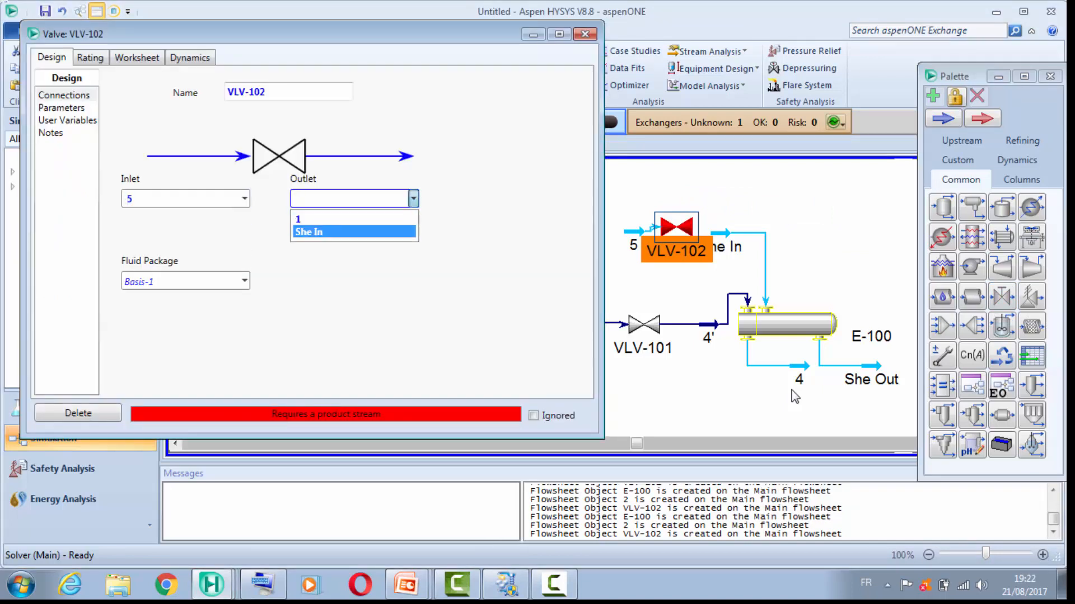
pyautogui.click(336, 233)
# Step: Set the pressure drop of valve VLV-102 to 70 kPa
pyautogui.click(61, 108)
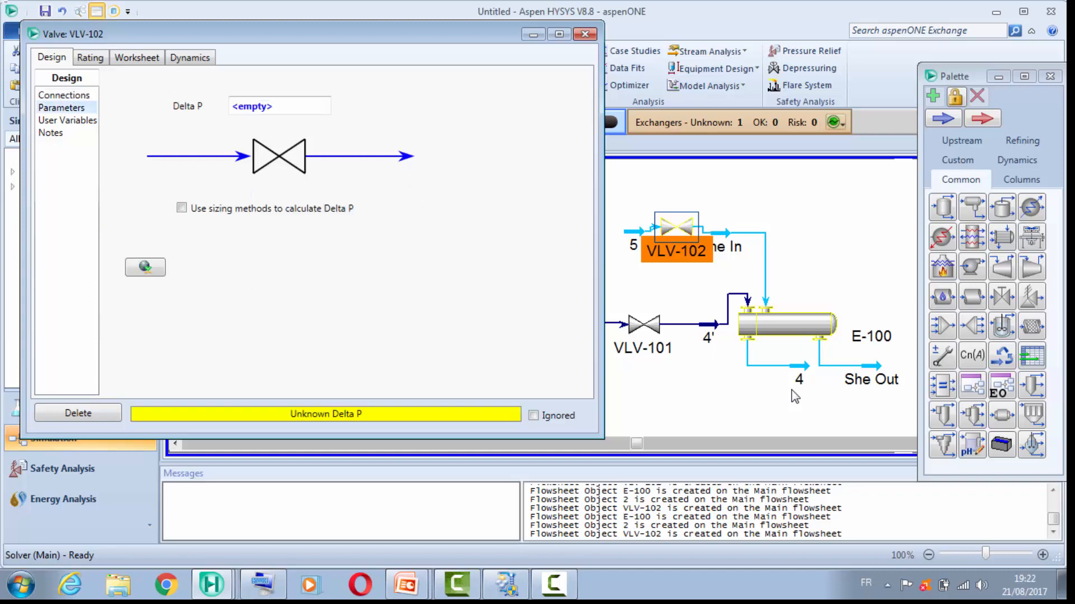
pyautogui.click(280, 106)
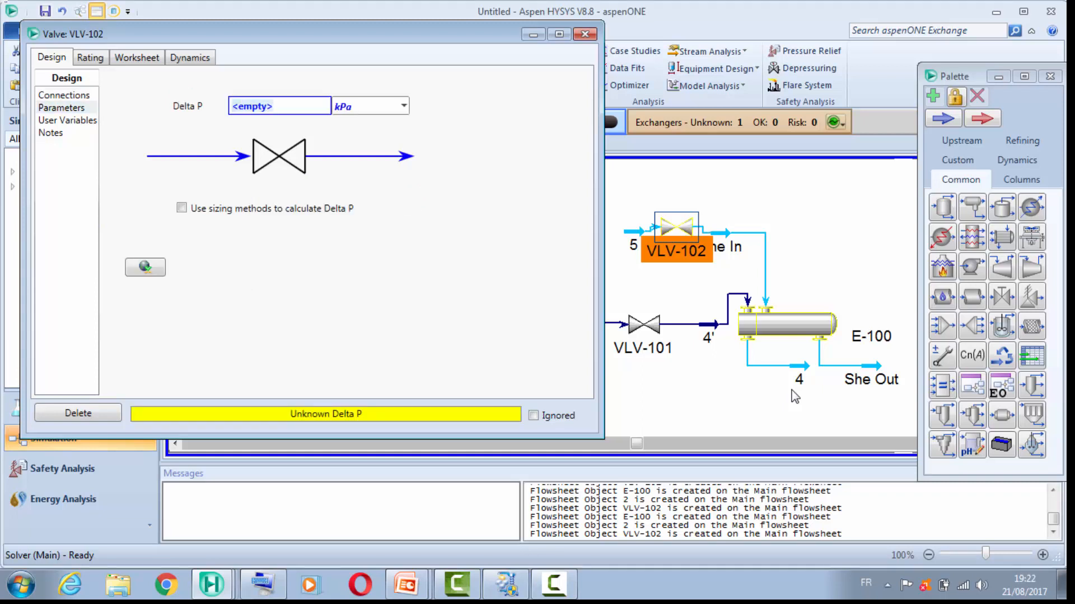
pyautogui.write('8')
pyautogui.press('BackSpace')
pyautogui.write('70')
pyautogui.press('Return')
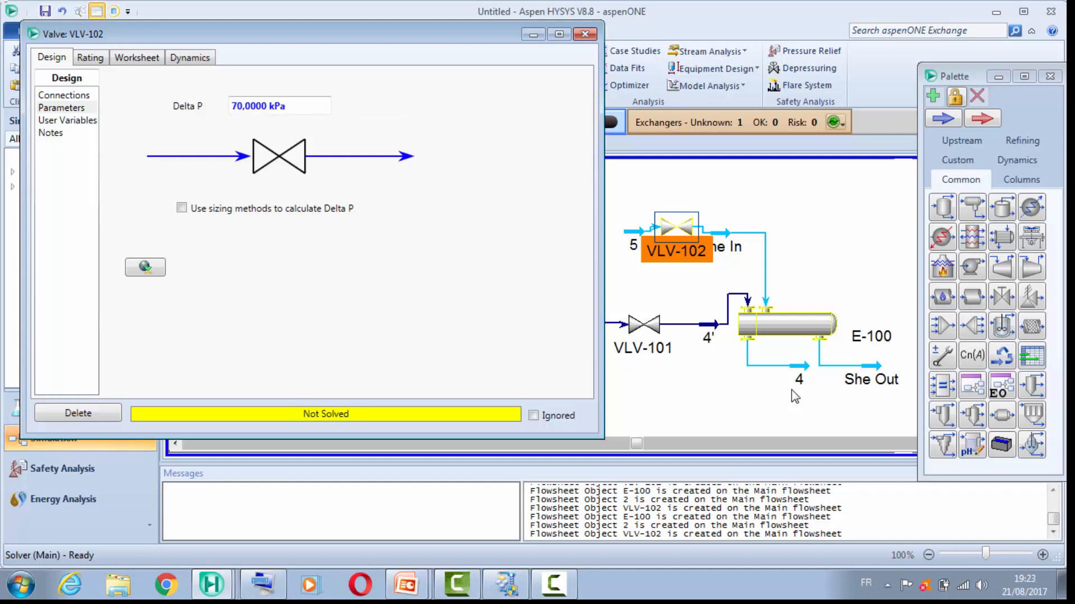
# Step: Close the properties of VLV-102 and shift stream 5 slightly so that it lines up with the valve
pyautogui.click(585, 34)
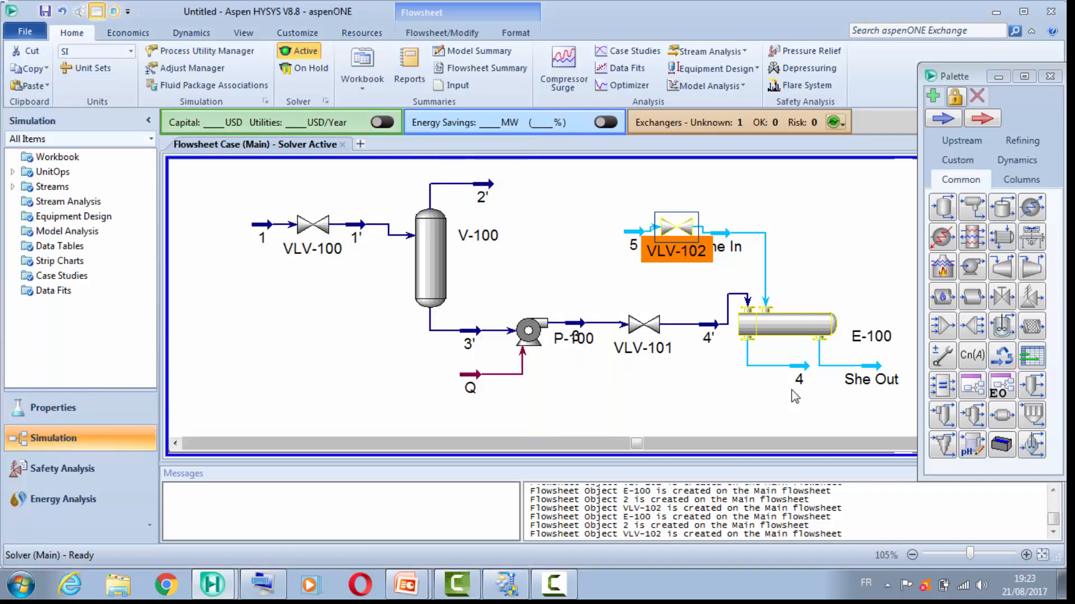
pyautogui.moveTo(633, 231); pyautogui.dragTo(628, 227)
pyautogui.click(795, 397)
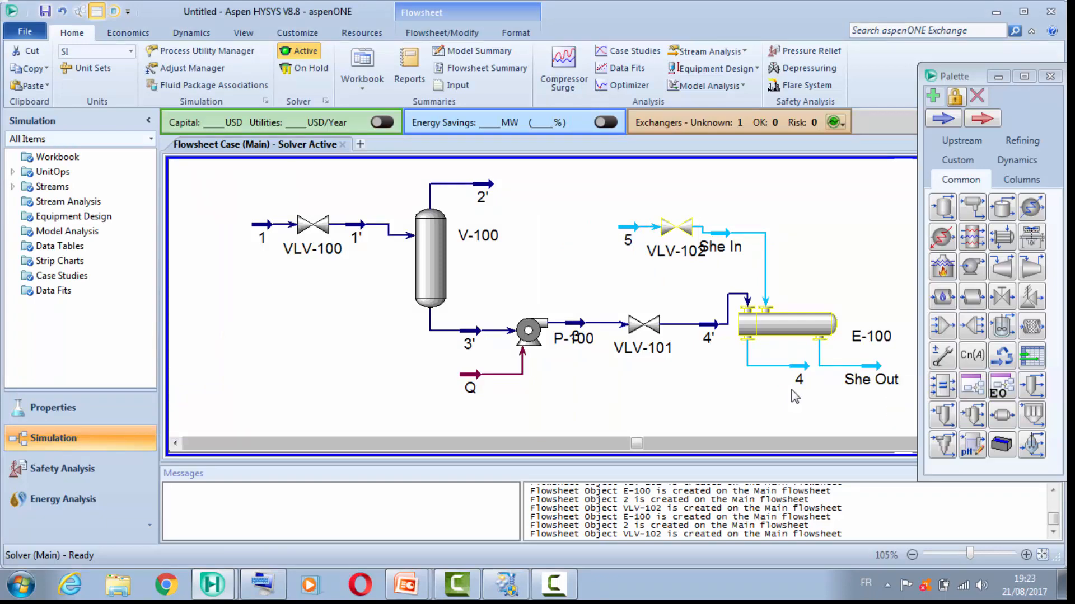
# Step: Set the temperature of stream She Out to 155 °C and its pressure to 1100 kPa
pyautogui.doubleClick(868, 367)
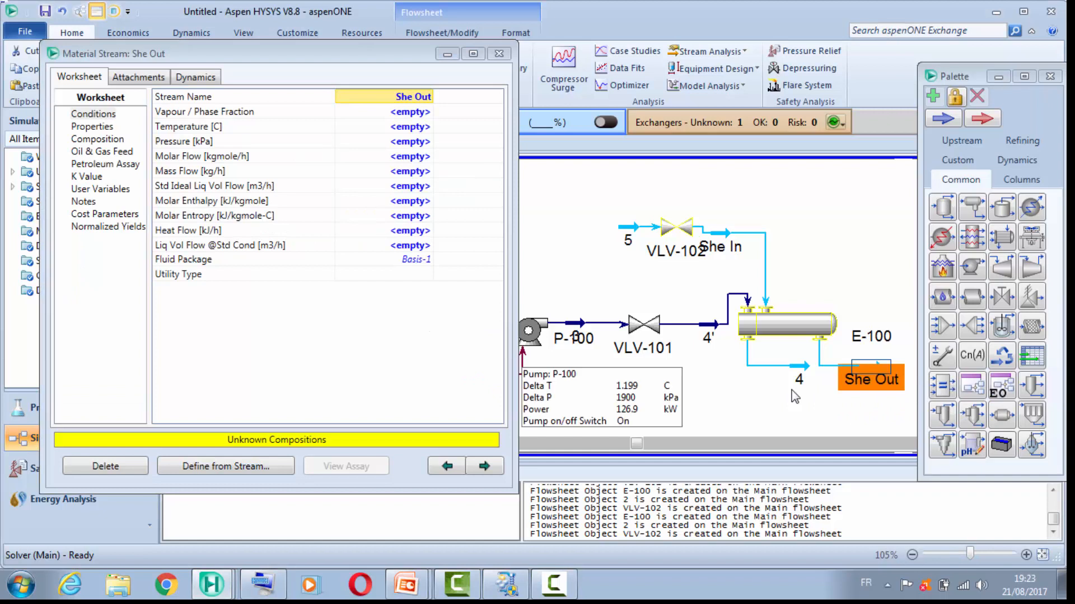
pyautogui.click(411, 127)
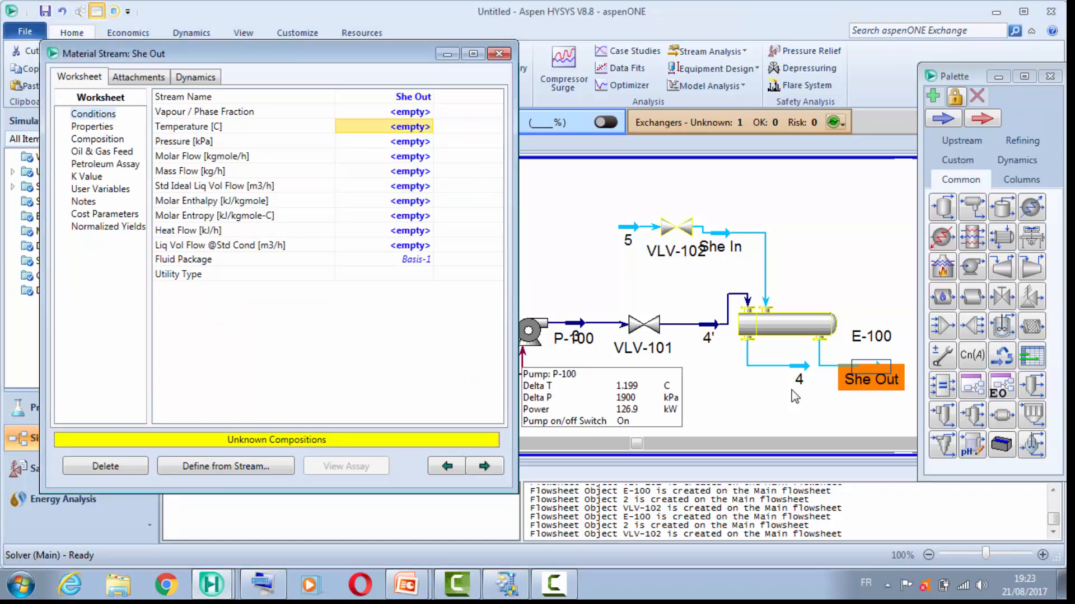
pyautogui.write('&(')
pyautogui.press('BackSpace')
pyautogui.press('BackSpace')
pyautogui.write('15')
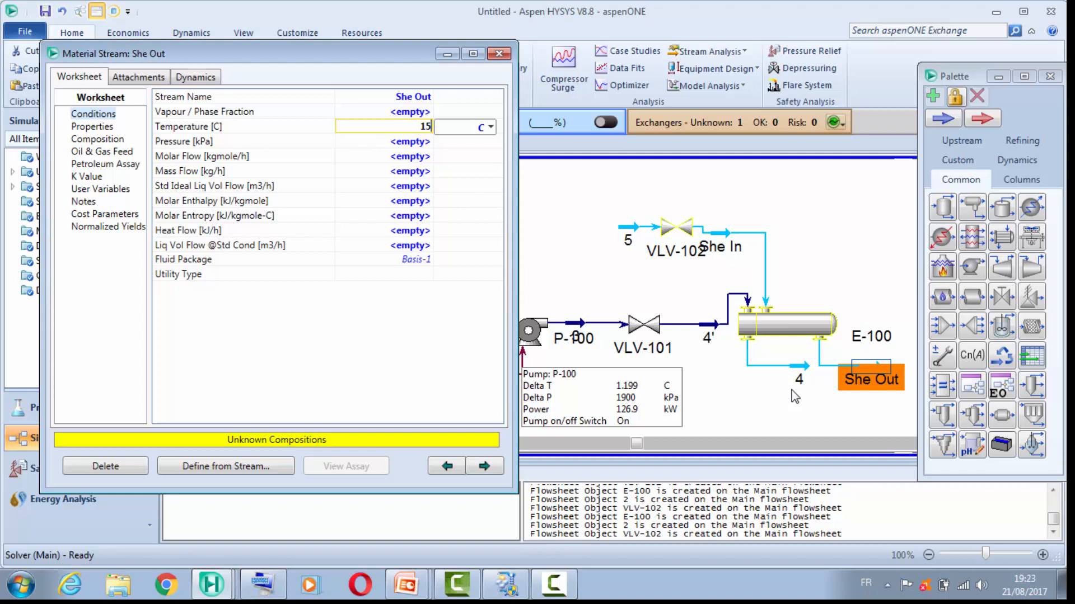
pyautogui.write('5')
pyautogui.press('Return')
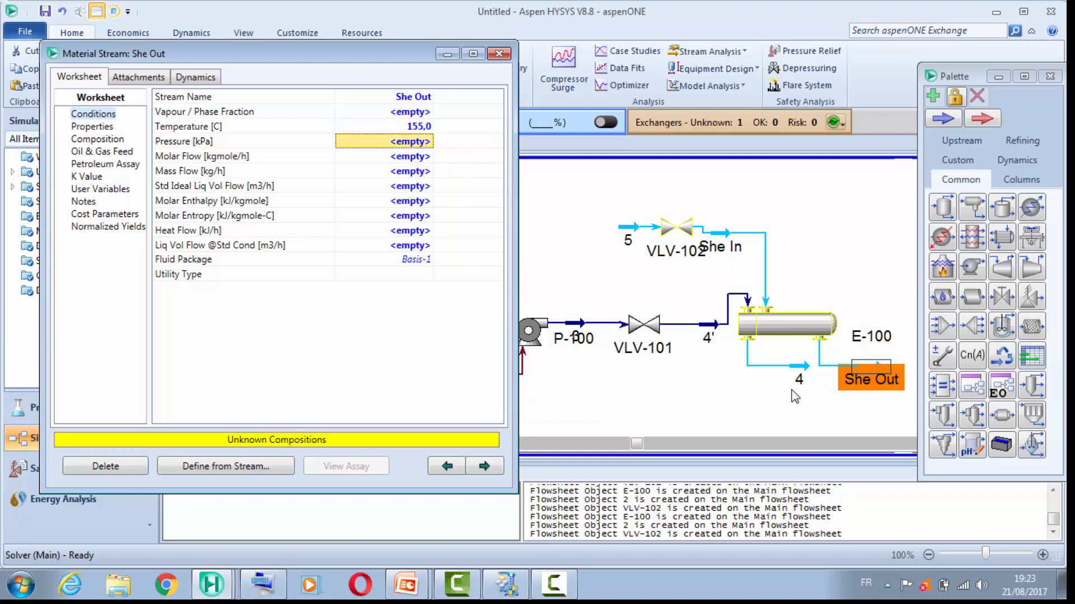
pyautogui.write('1')
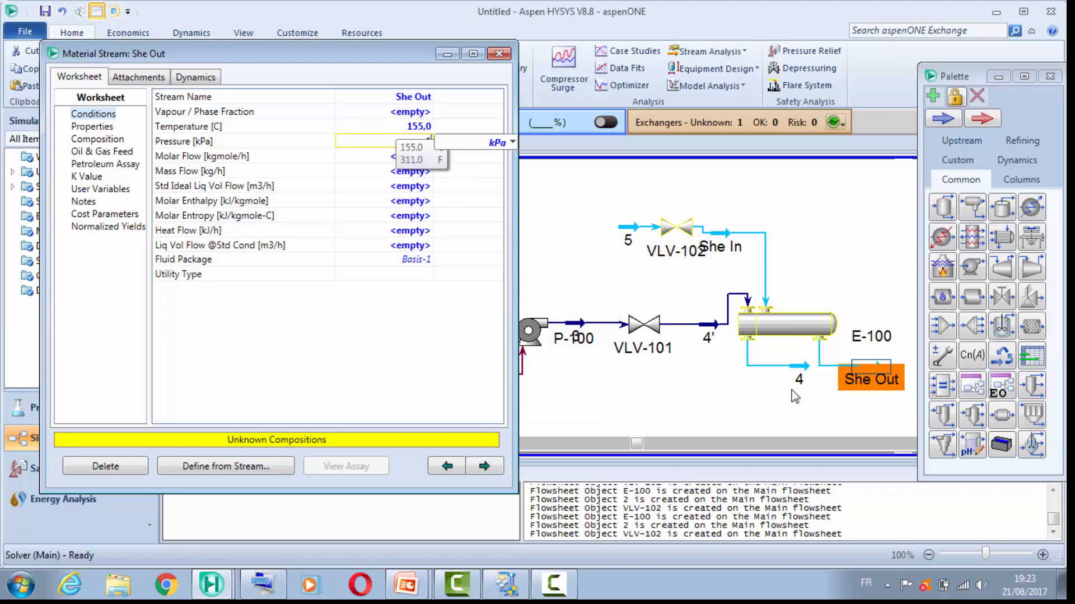
pyautogui.write('100')
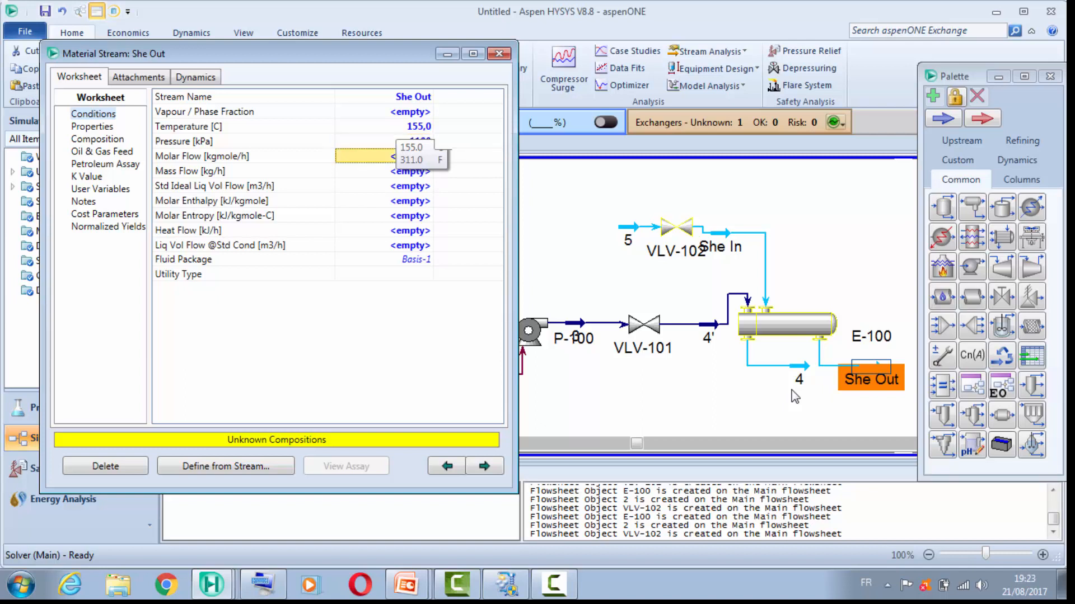
# Step: Set the standard ideal liquid volume flow of stream She Out to 55 m3/h
pyautogui.press('Return')
pyautogui.press('Down')
pyautogui.press('Down')
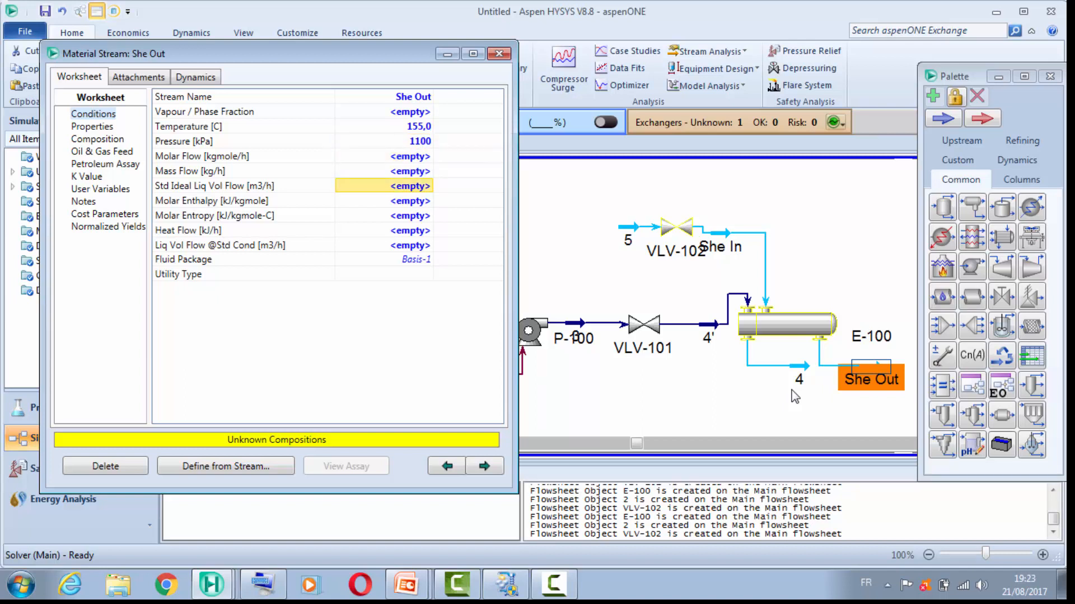
pyautogui.write('55')
pyautogui.press('Return')
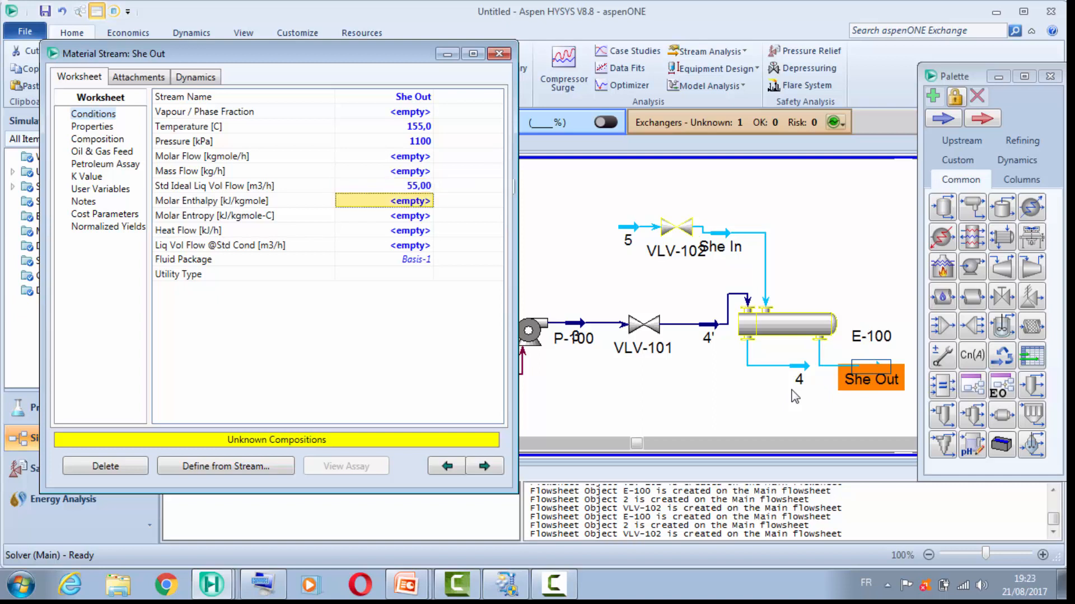
# Step: Start the mole fraction composition of stream She Out with 0 for ethane, propane and i-butane
pyautogui.press('Down')
pyautogui.press('Down')
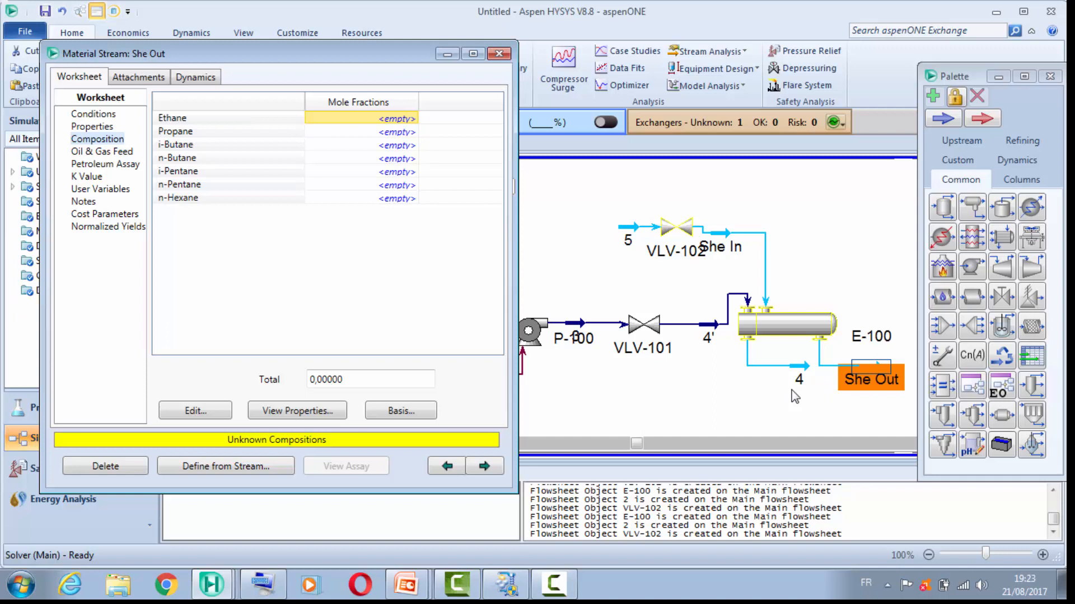
pyautogui.write('0')
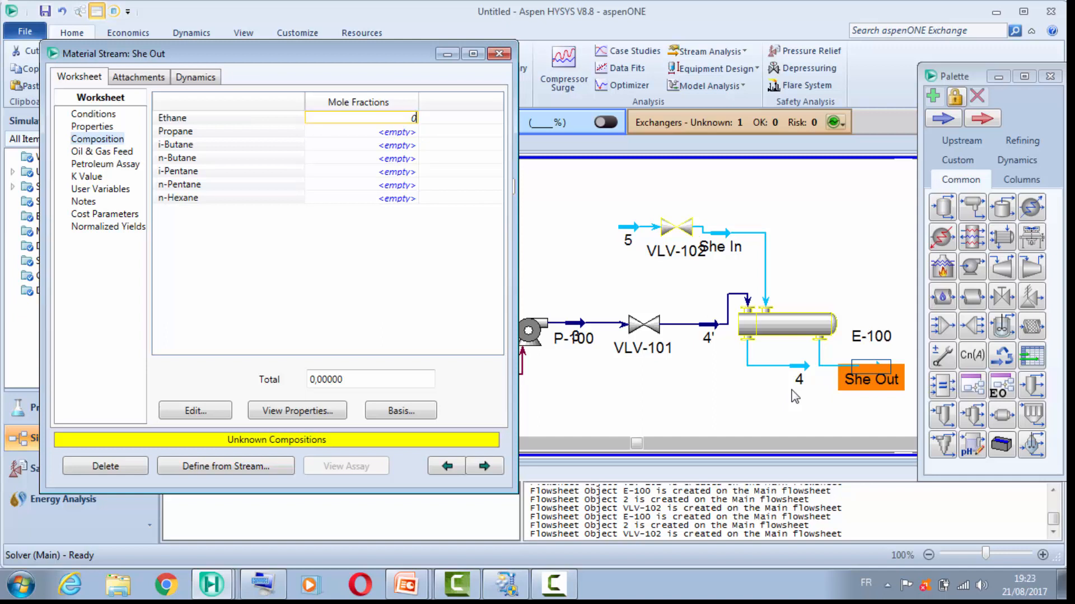
pyautogui.press('Return')
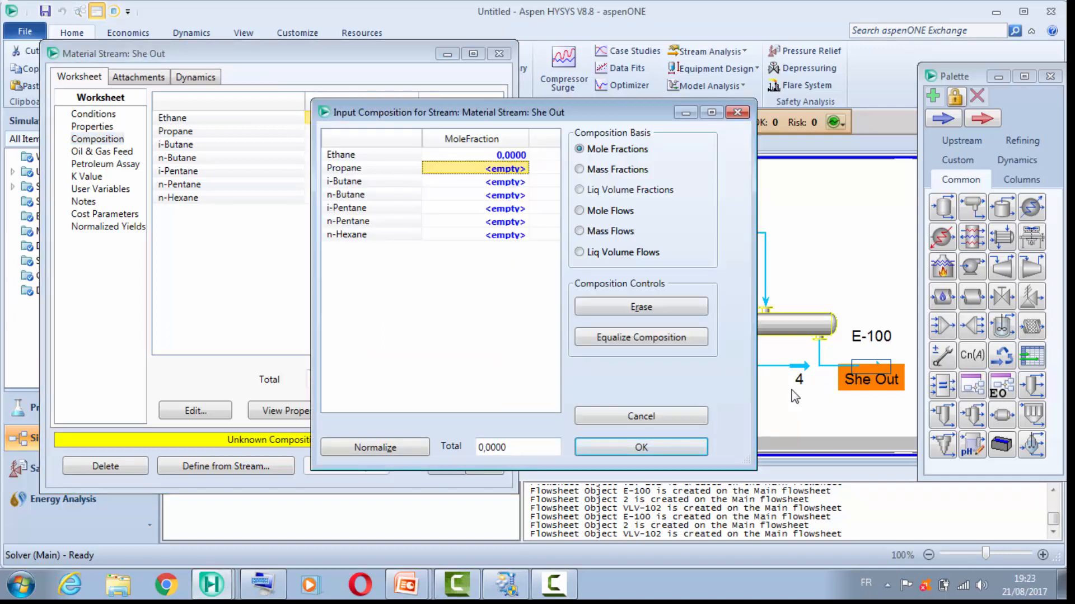
pyautogui.write('0')
pyautogui.press('Return')
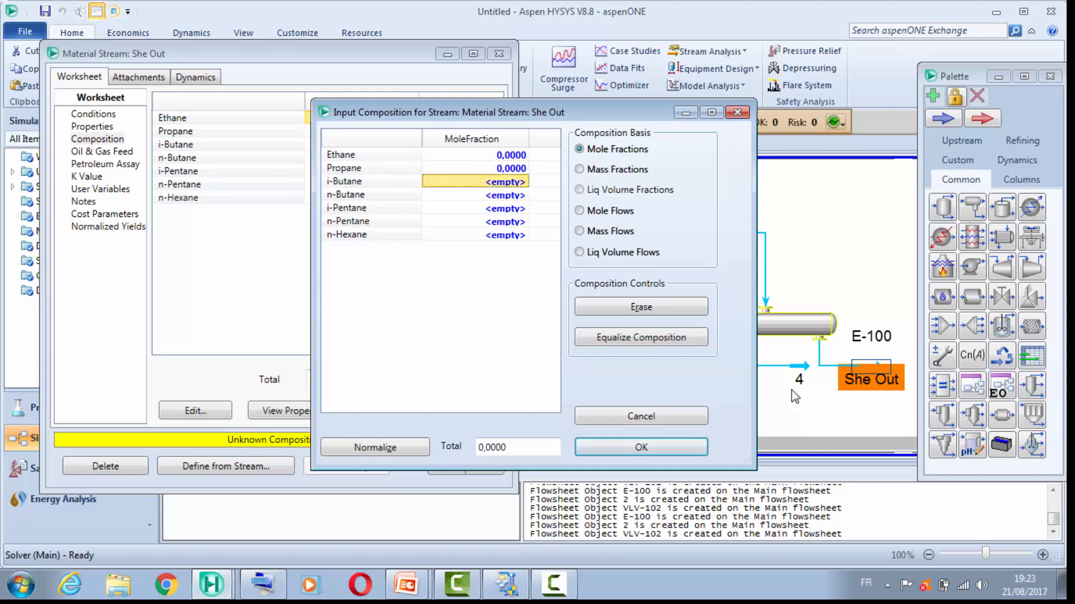
pyautogui.write('0')
pyautogui.press('Return')
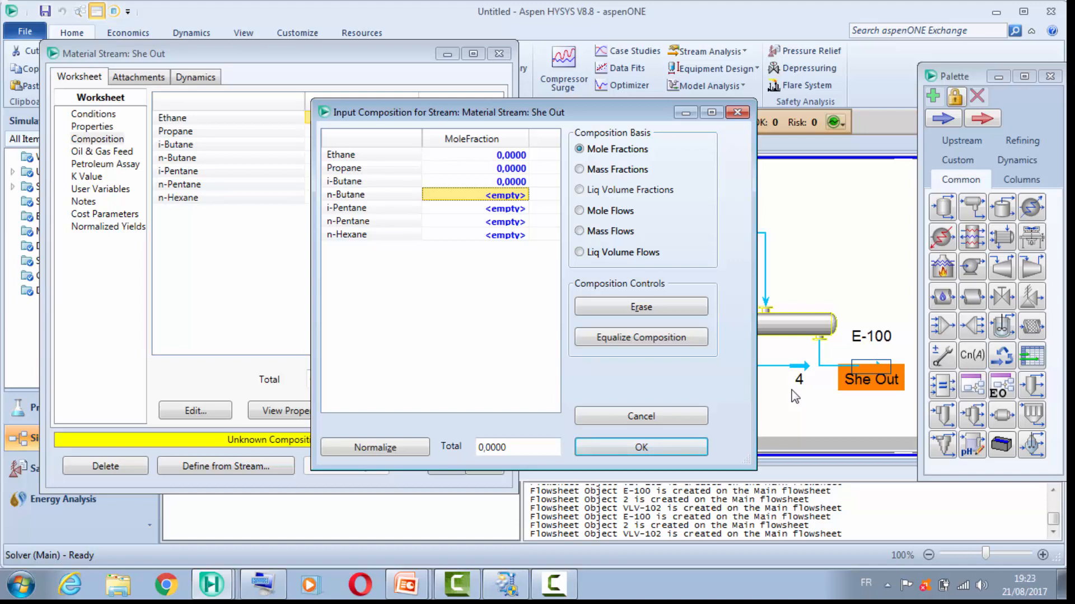
# Step: Set the mole fractions in stream She Out to 0,03 for n-butane and 0,11 for i-pentane
pyautogui.write('0,0')
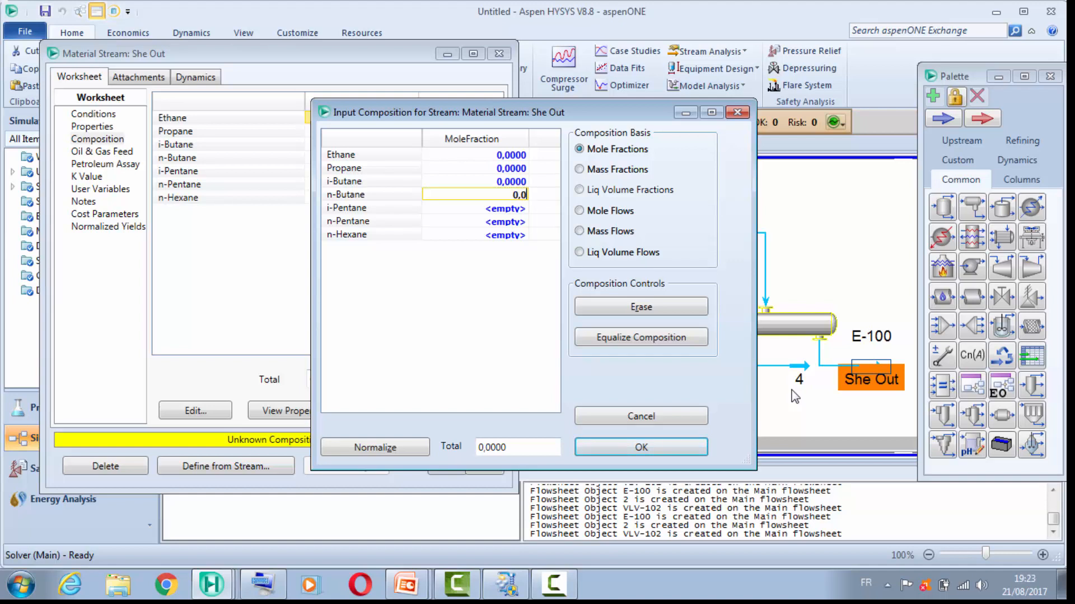
pyautogui.write('3')
pyautogui.press('Return')
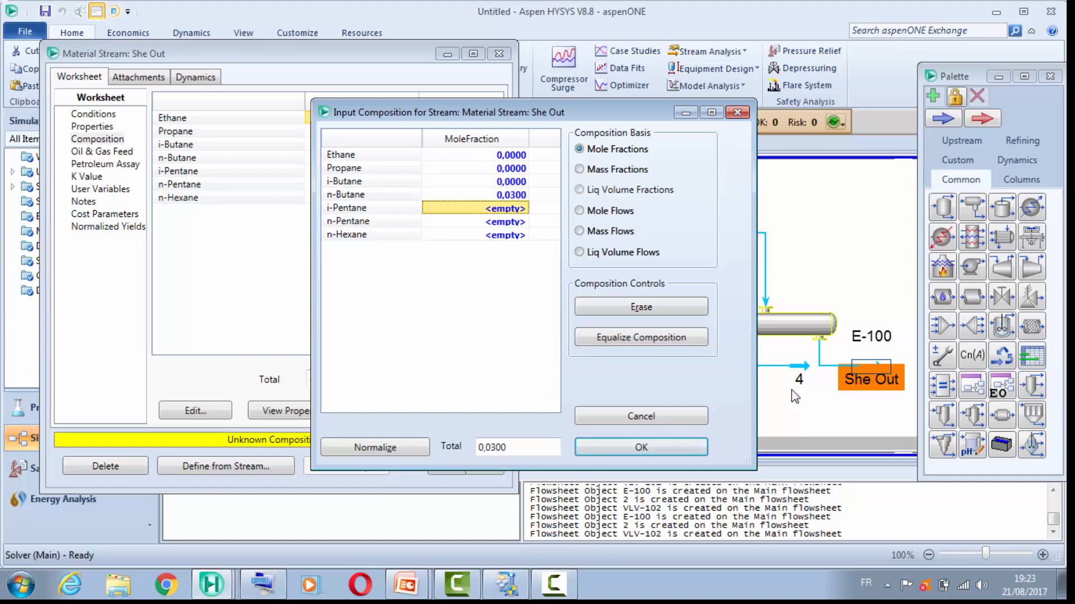
pyautogui.write('0,')
pyautogui.write('01')
pyautogui.press('BackSpace')
pyautogui.press('BackSpace')
pyautogui.write('1100')
pyautogui.press('Return')
# Step: Set the n-pentane mole fraction to 0,11 and n-hexane to 0,75, accept the composition and close the stream's properties
pyautogui.write('0,1')
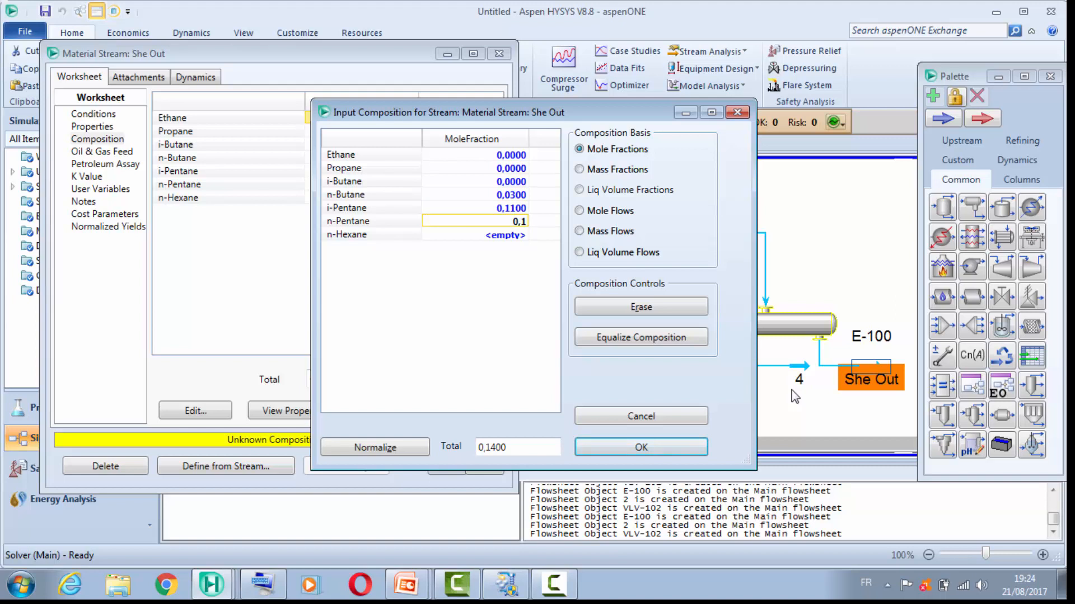
pyautogui.write('1')
pyautogui.press('Return')
pyautogui.write('0,')
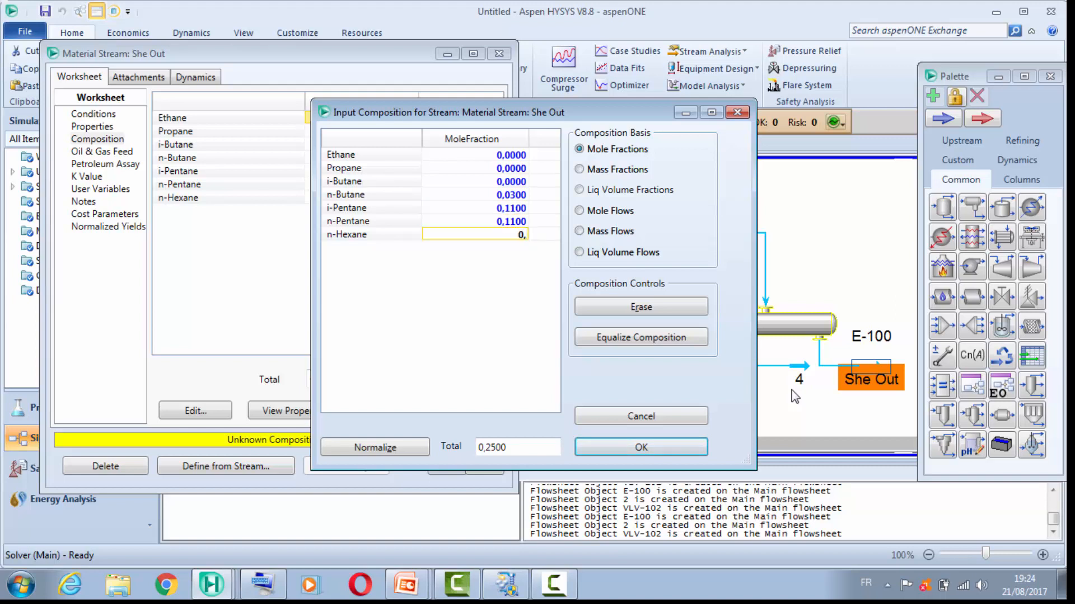
pyautogui.write('75')
pyautogui.press('Return')
pyautogui.press('Return')
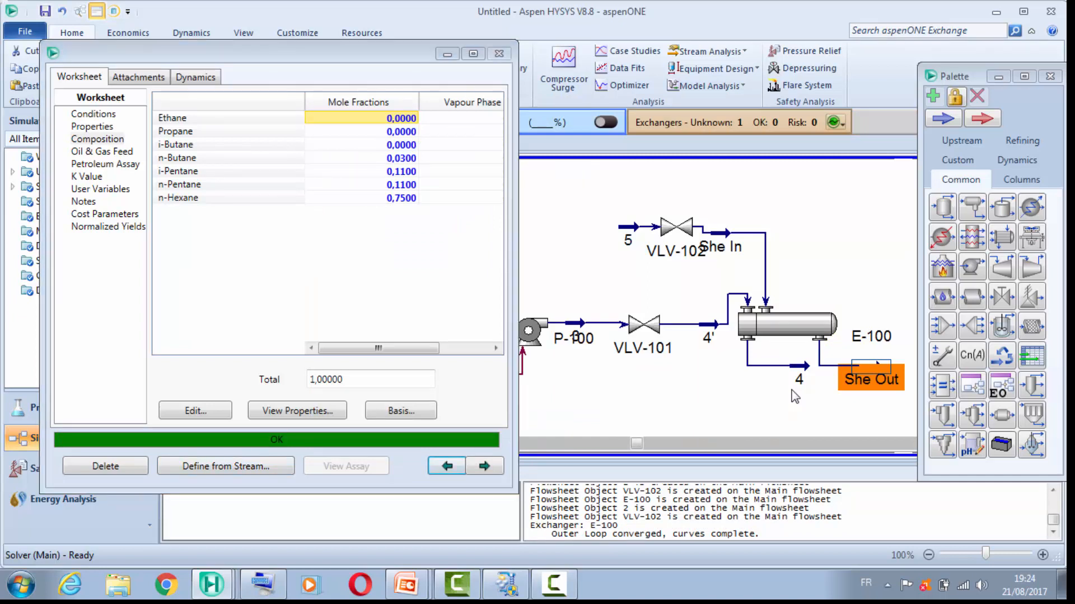
pyautogui.press('Escape')
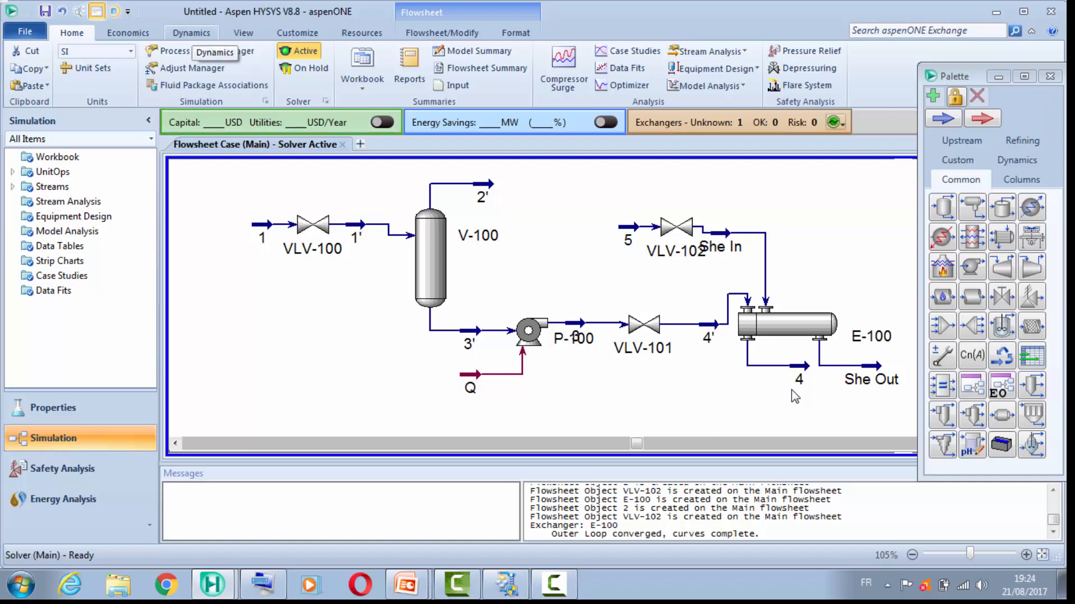
# Step: Check the changes proposed by the Dynamics Assistant and close it without applying them
pyautogui.click(191, 32)
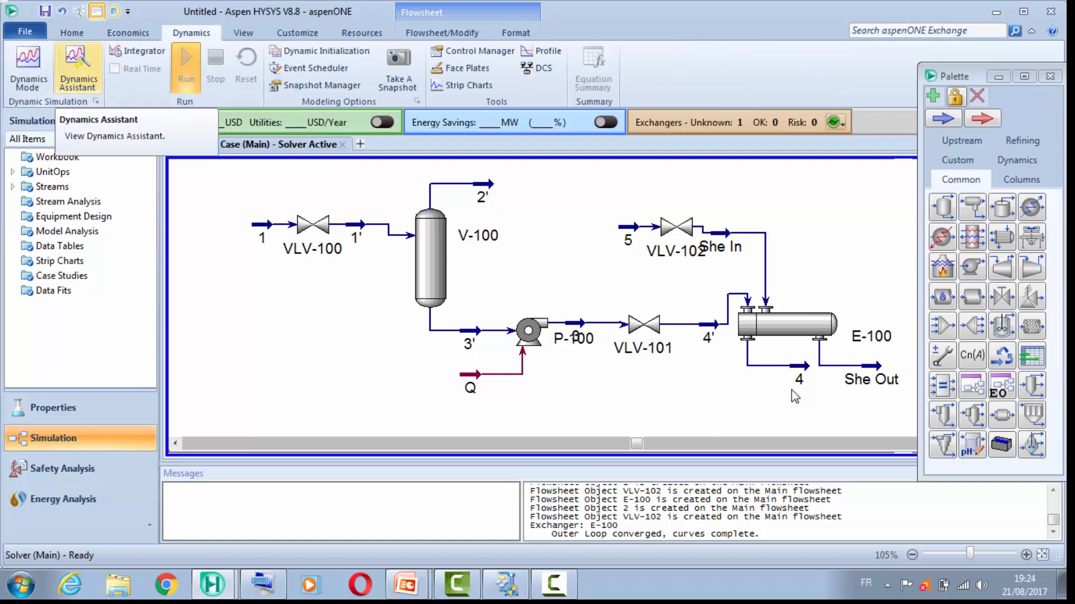
pyautogui.click(78, 70)
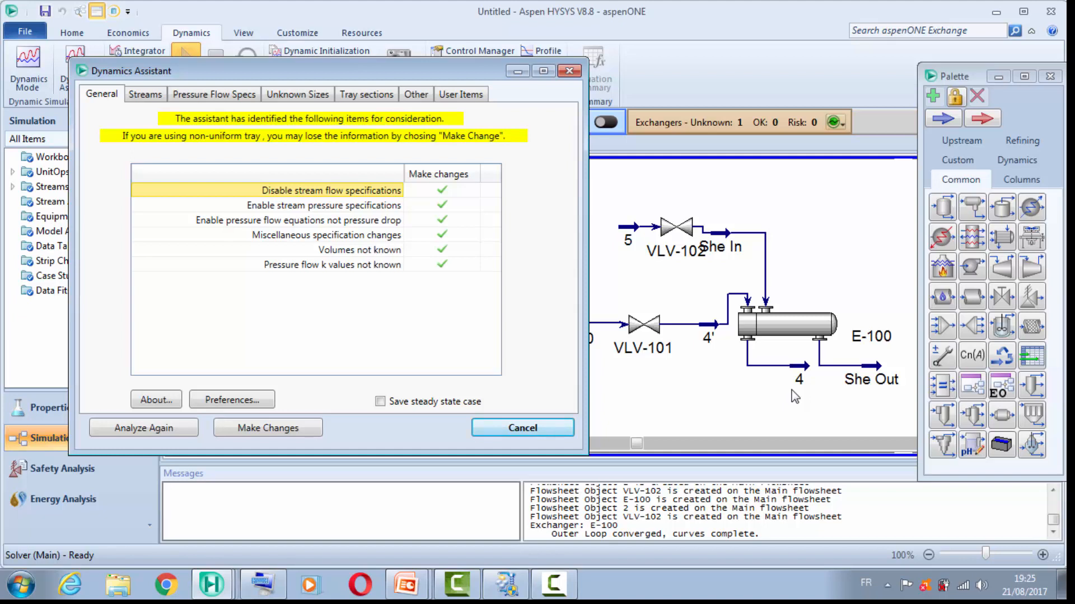
pyautogui.press('Escape')
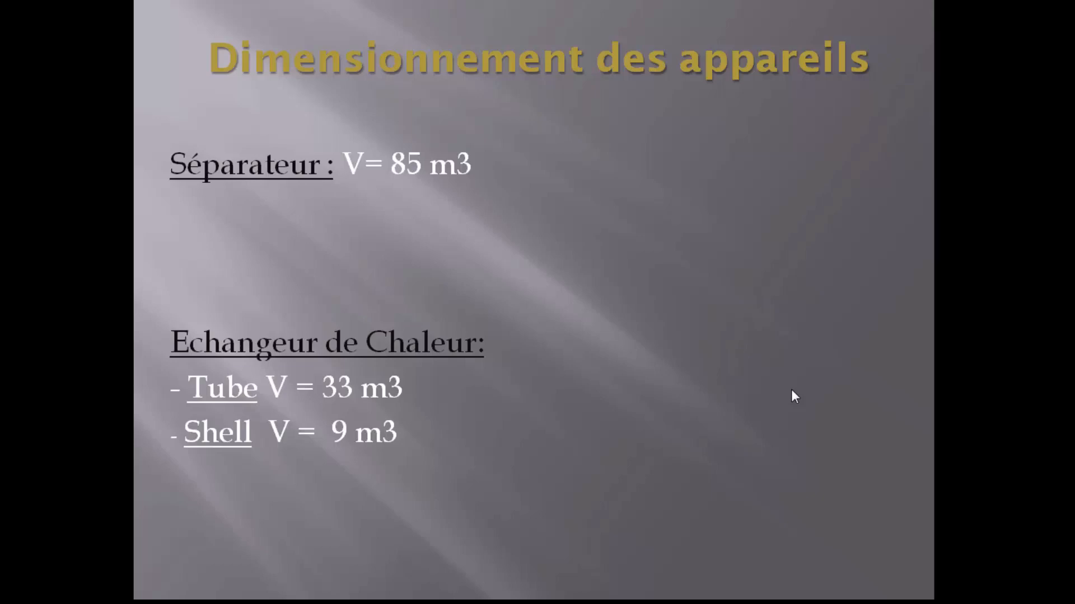
# Step: Return to Aspen HYSYS and set the dynamic vessel volume of separator V-100 to 85 m3
pyautogui.hotkey('alt', 'Tab')
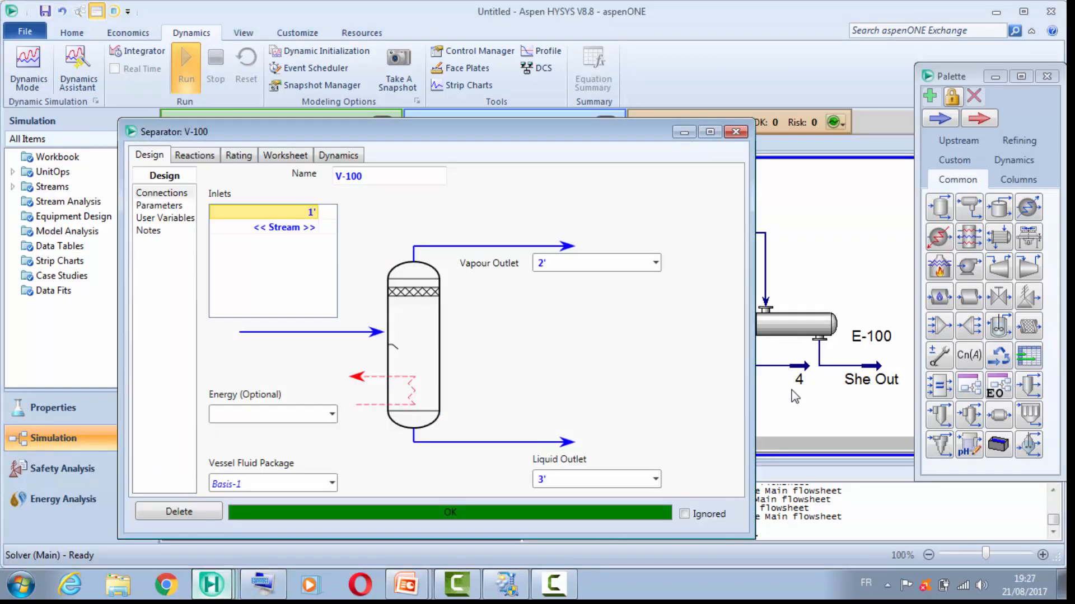
pyautogui.click(349, 108)
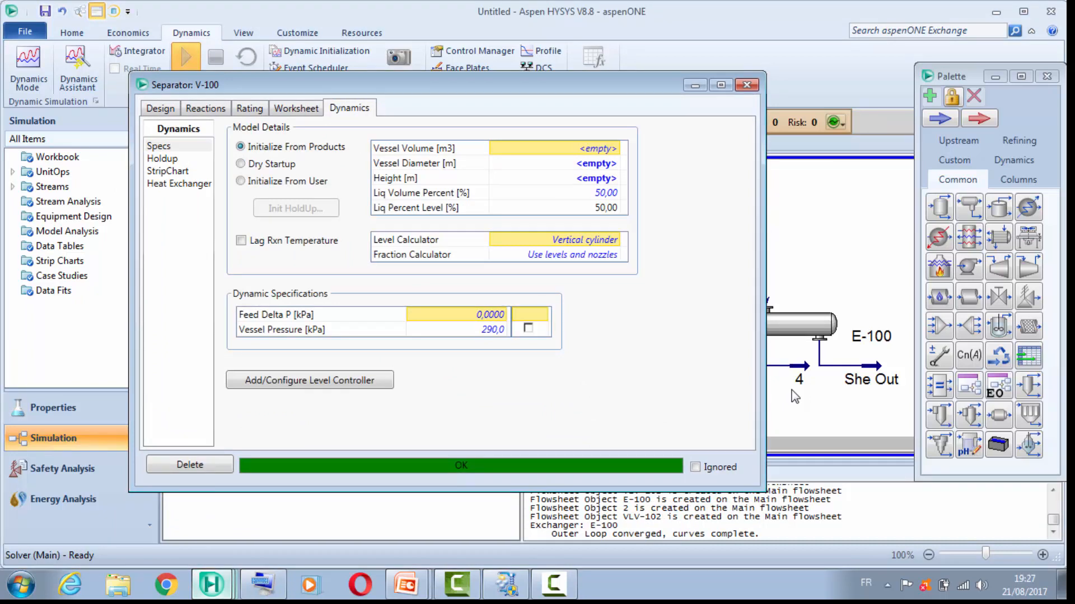
pyautogui.write('5')
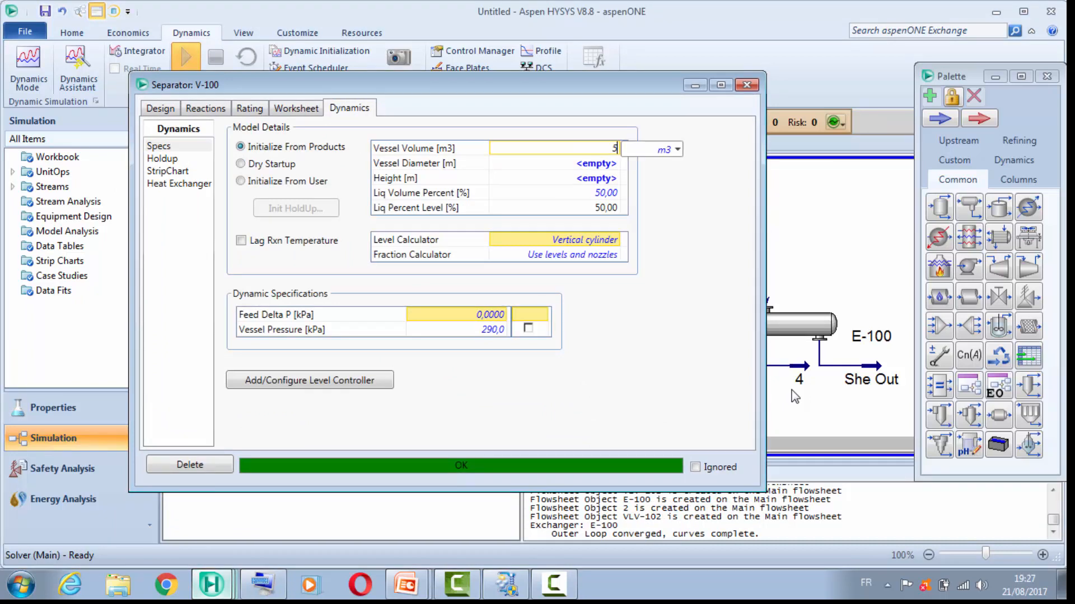
pyautogui.press('BackSpace')
pyautogui.write('85')
pyautogui.press('Return')
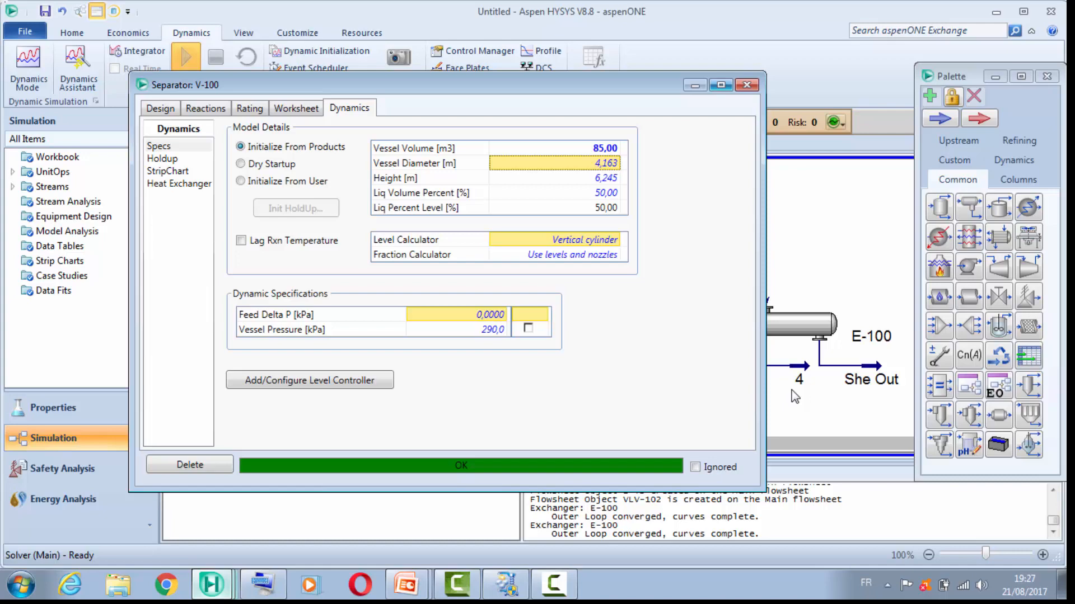
pyautogui.click(747, 85)
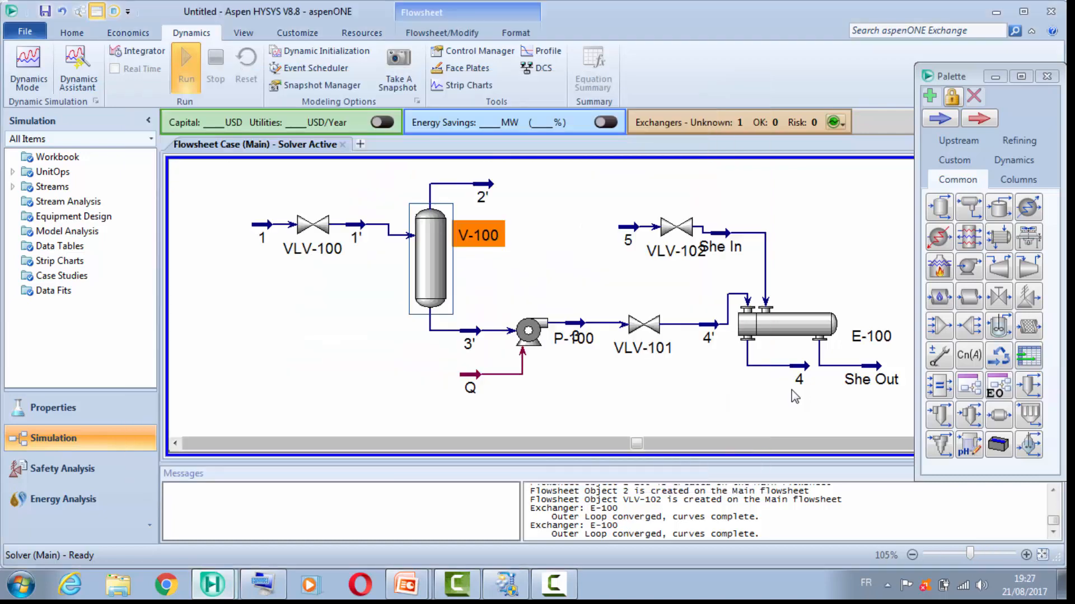
# Step: Set the dynamic model volumes of exchanger E-100 to 33 m3 for the tubes and 9 m3 for the shell
pyautogui.doubleClick(778, 324)
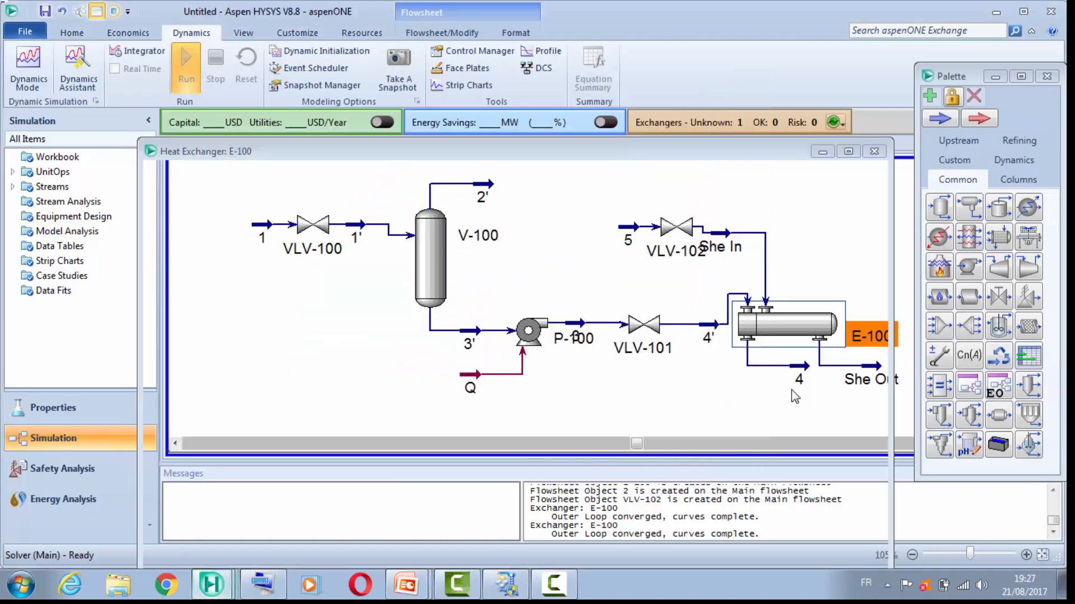
pyautogui.click(494, 216)
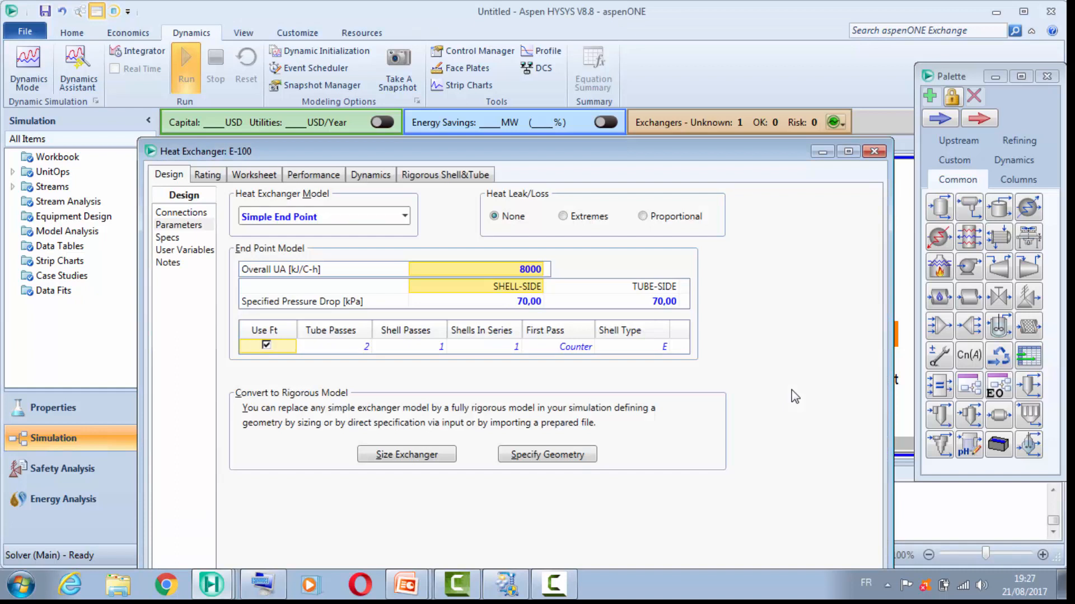
pyautogui.click(370, 175)
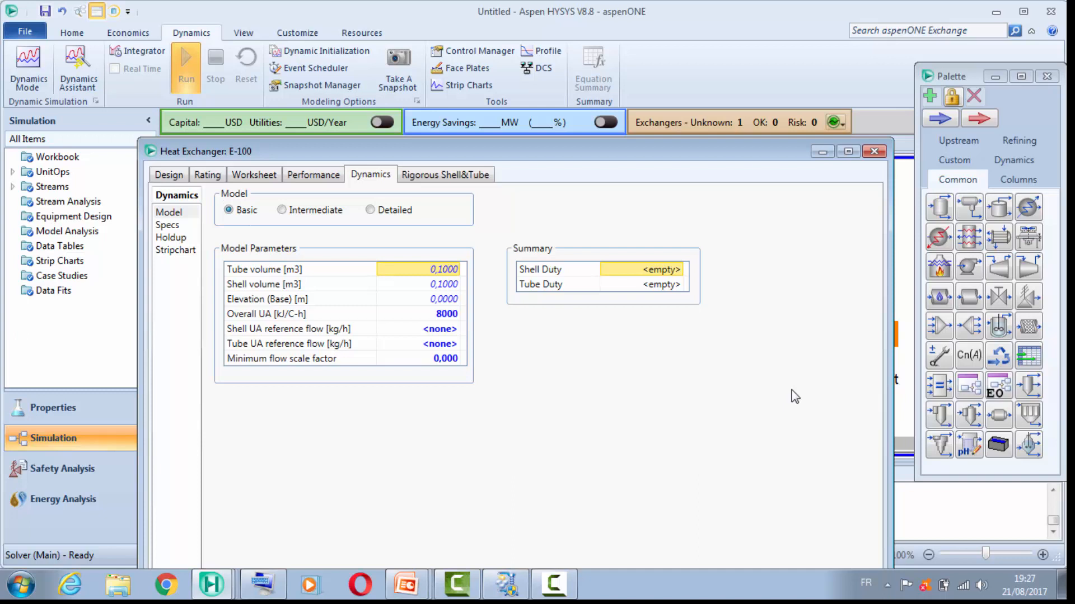
pyautogui.press('F2')
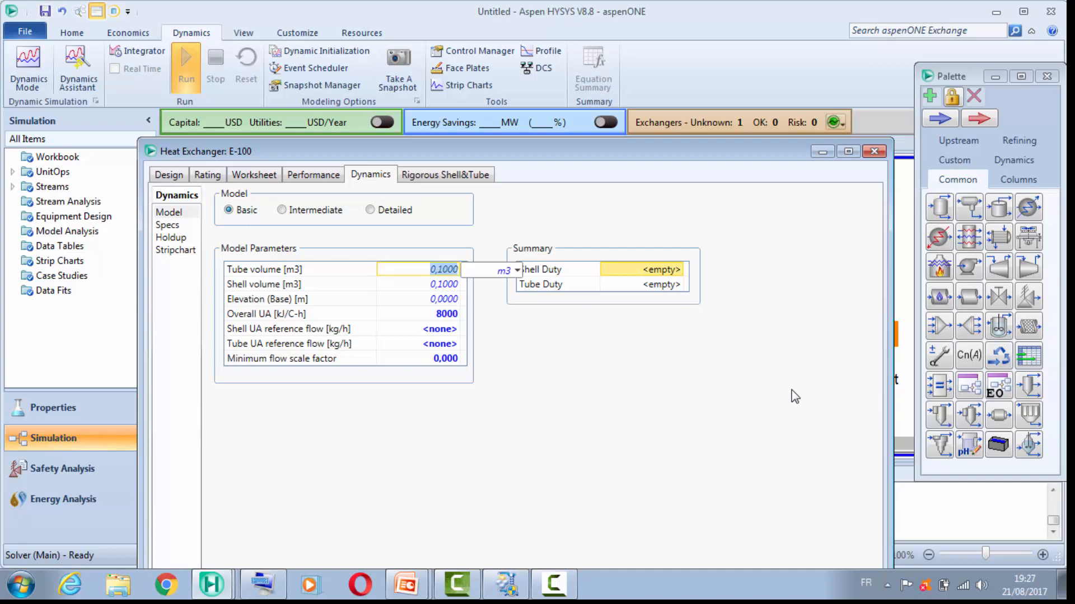
pyautogui.write('33')
pyautogui.press('Return')
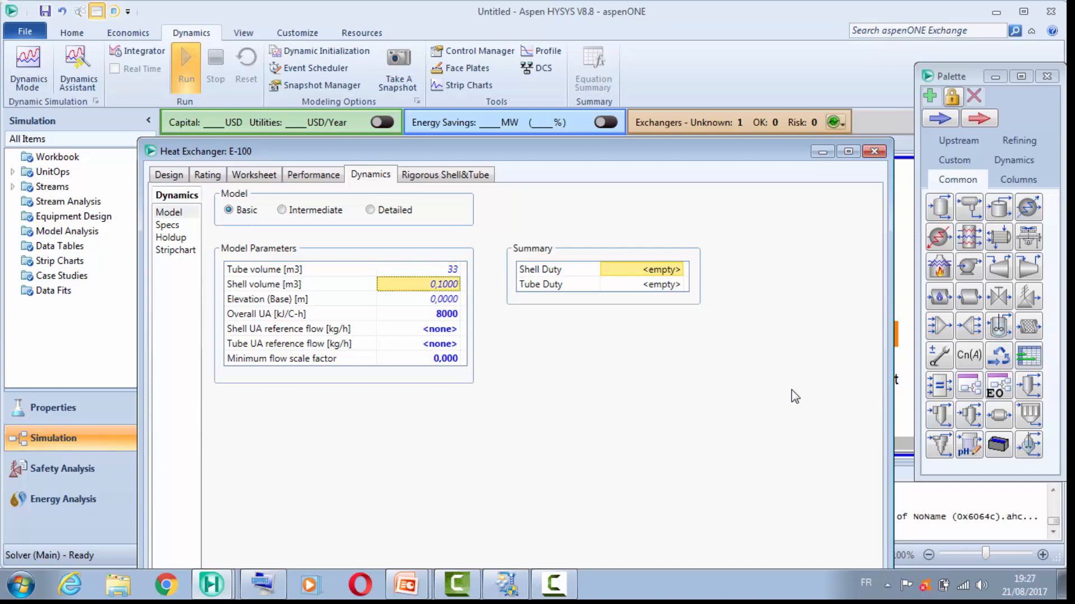
pyautogui.write('9')
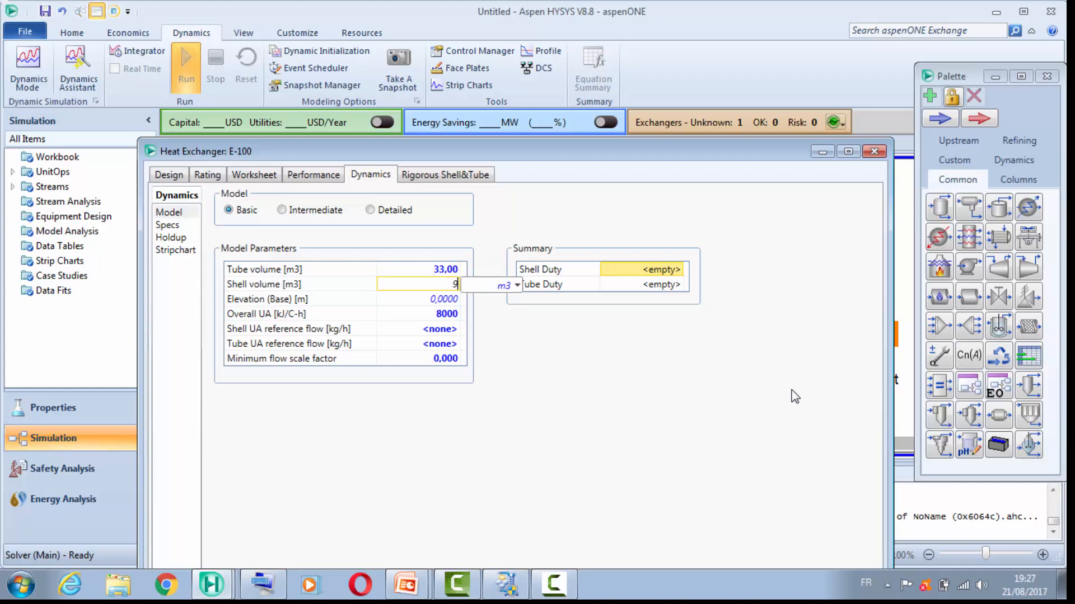
pyautogui.press('Return')
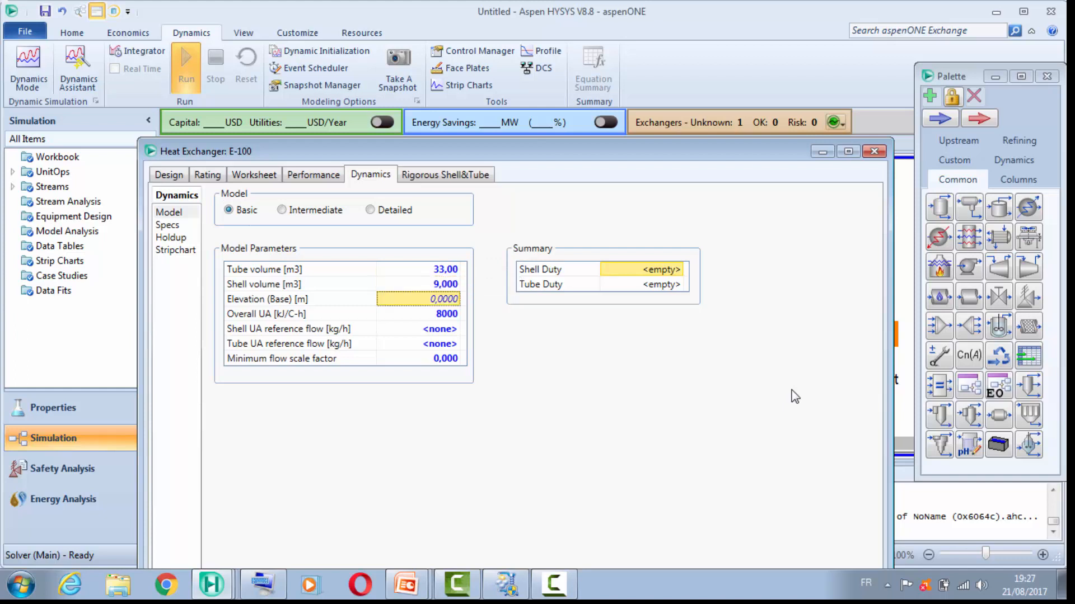
pyautogui.click(874, 152)
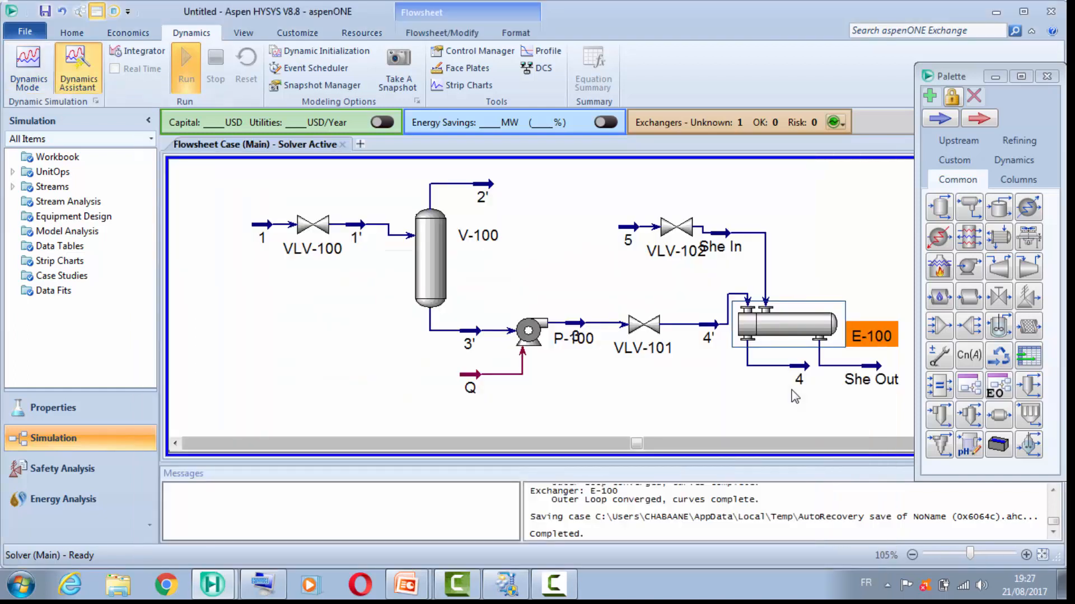
# Step: Rerun the Dynamics Assistant, review its stream flow specification suggestions and close it without applying changes
pyautogui.click(77, 70)
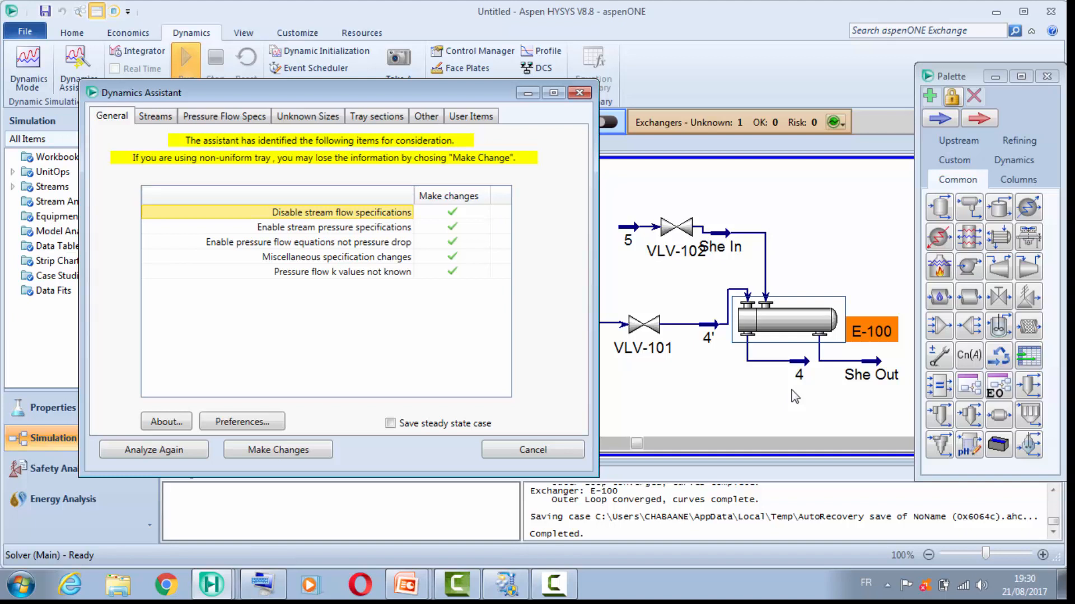
pyautogui.hotkey('ctrl', 'Tab')
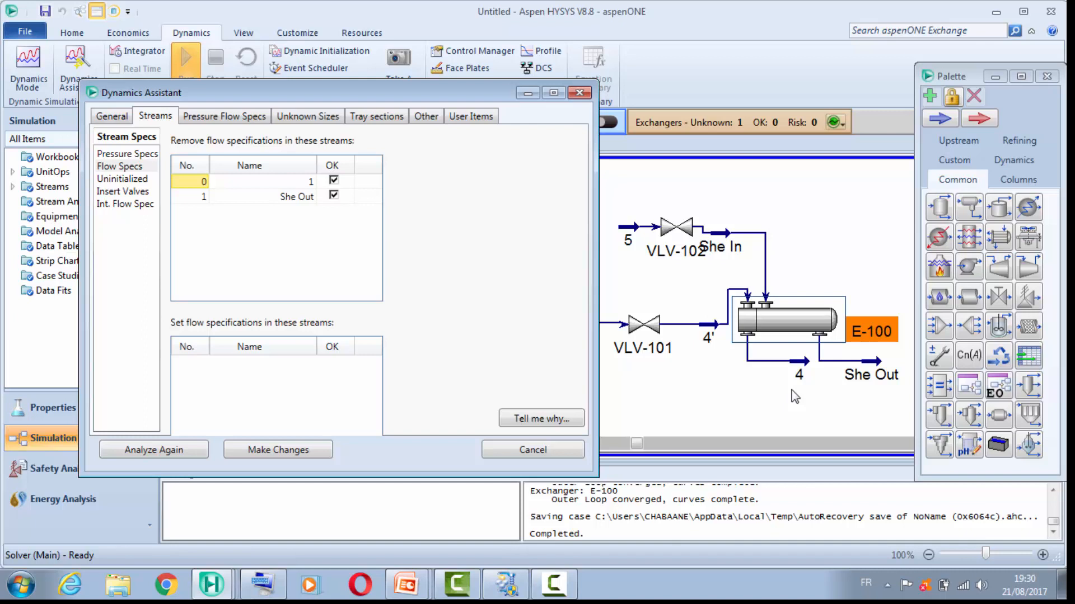
pyautogui.click(795, 396)
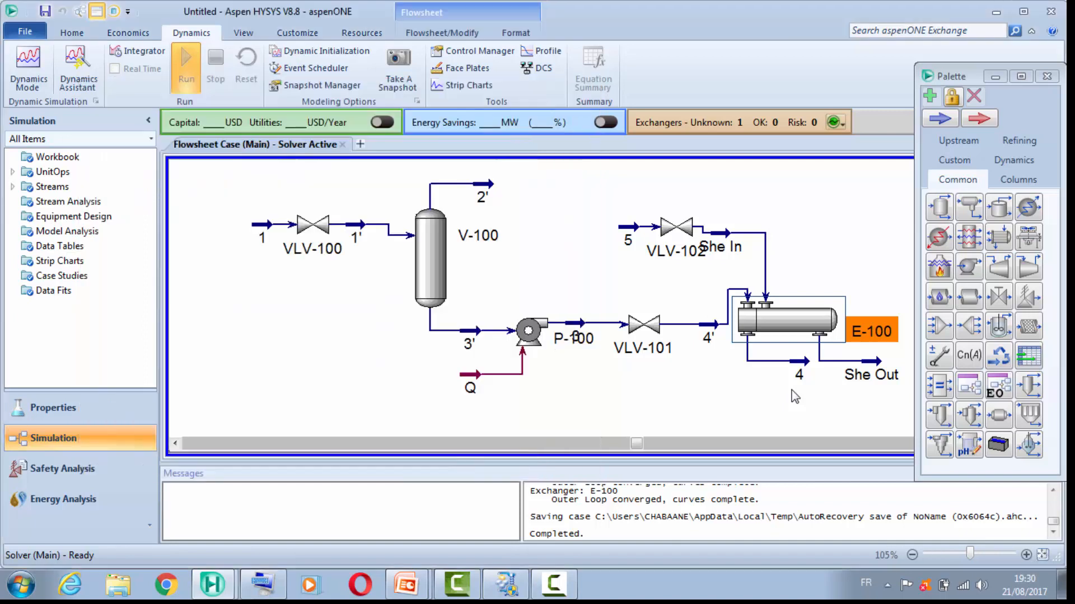
pyautogui.click(795, 396)
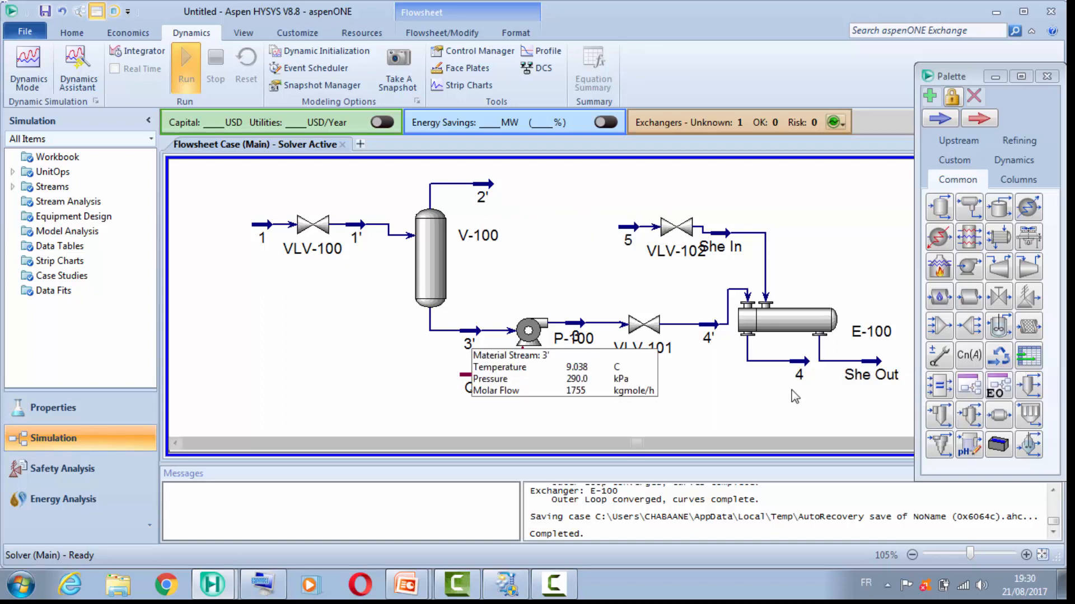
# Step: Deactivate the ideal liquid volume flow specification in the dynamics settings of stream 1, leaving its pressure specification active
pyautogui.doubleClick(262, 225)
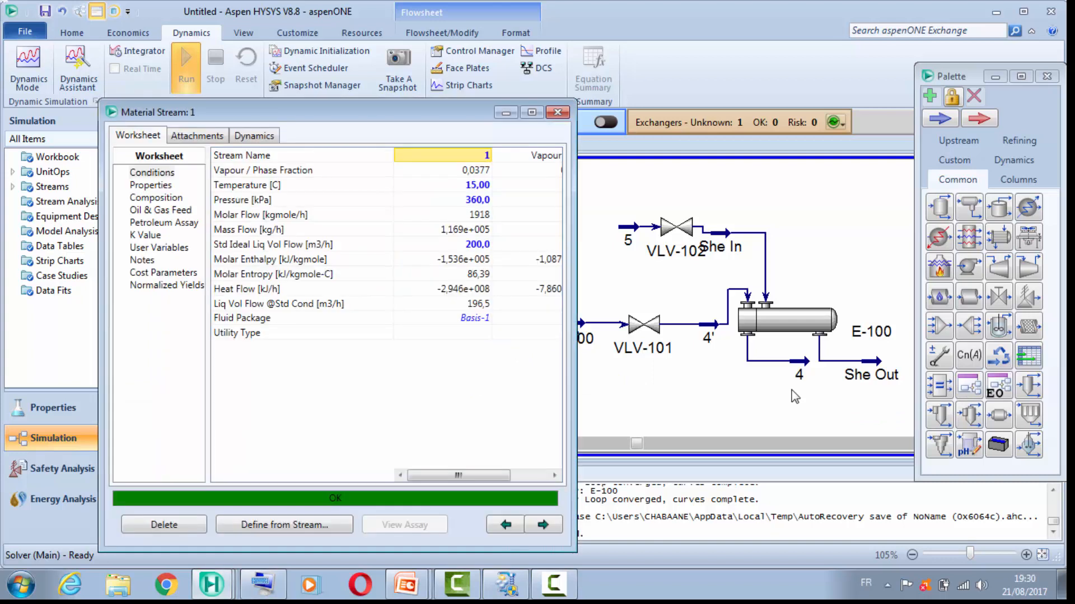
pyautogui.click(254, 136)
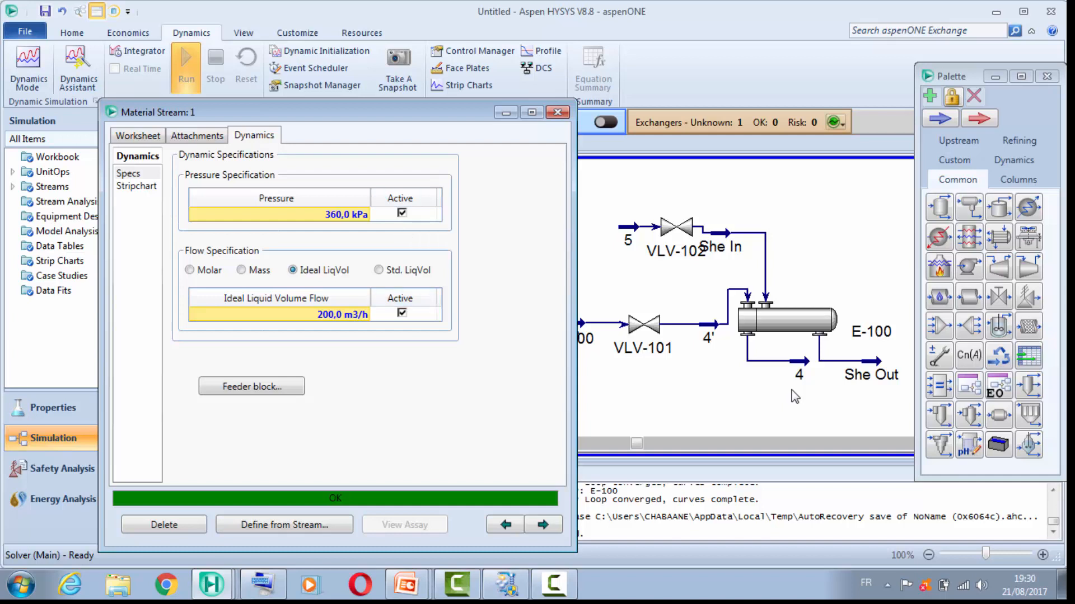
pyautogui.click(402, 313)
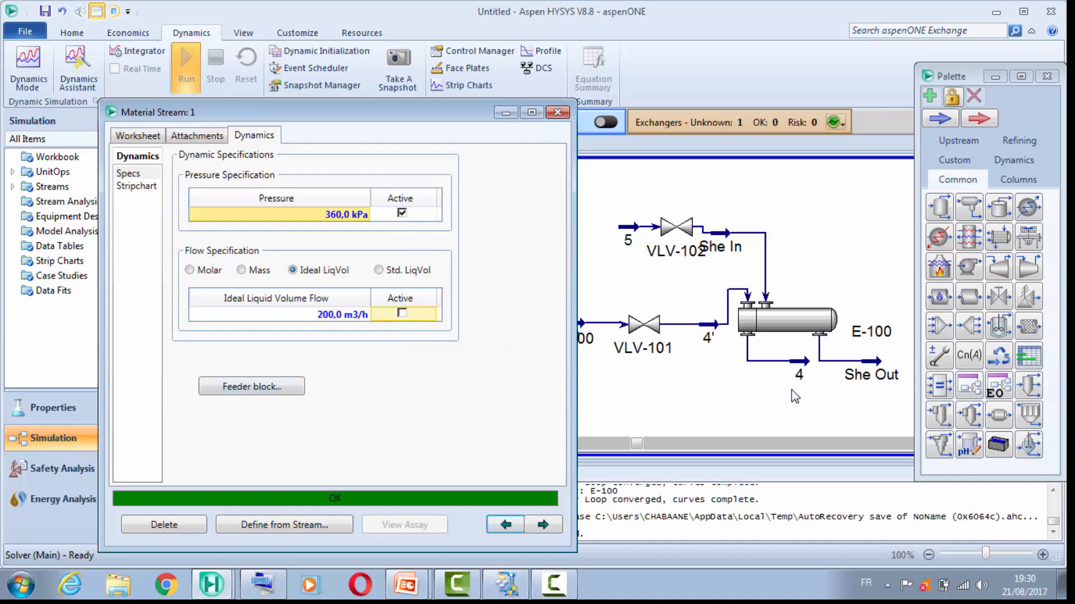
pyautogui.click(557, 113)
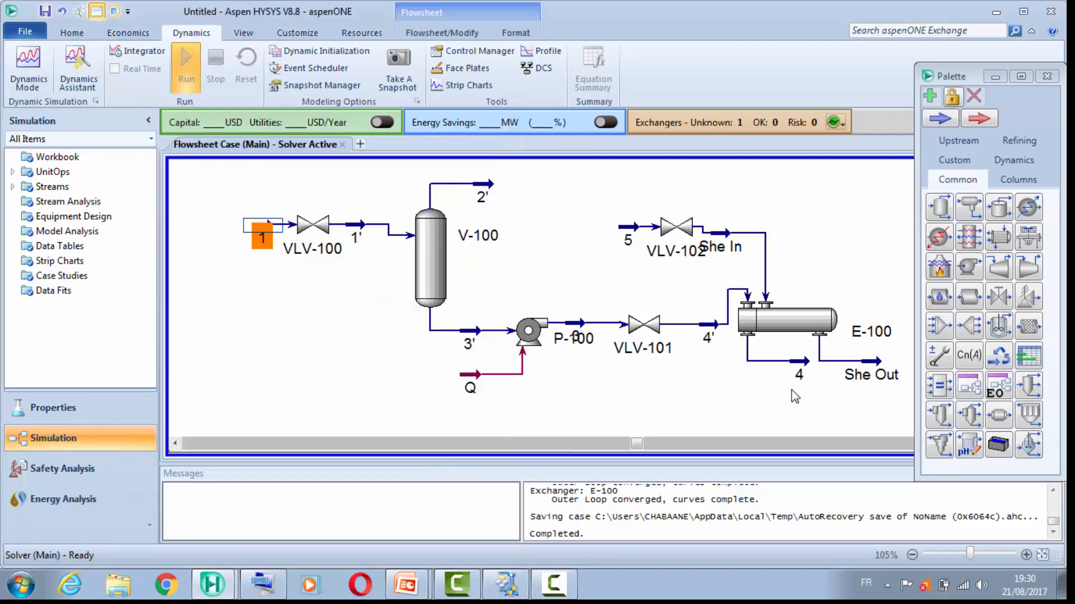
# Step: Activate the dynamic pressure specification of separator vapour outlet stream 2'
pyautogui.doubleClick(482, 185)
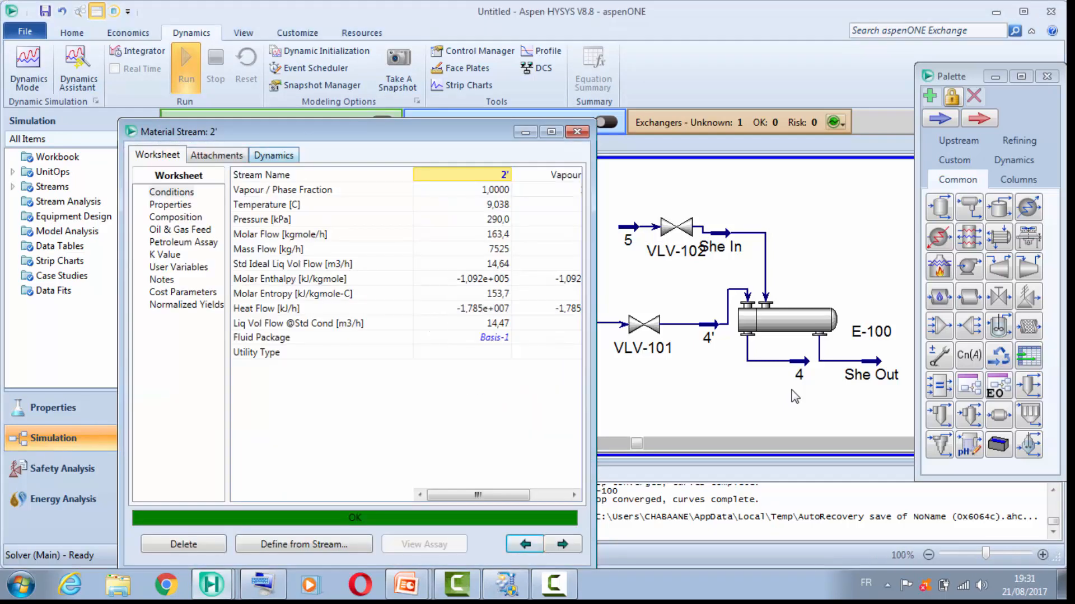
pyautogui.click(274, 155)
pyautogui.click(421, 232)
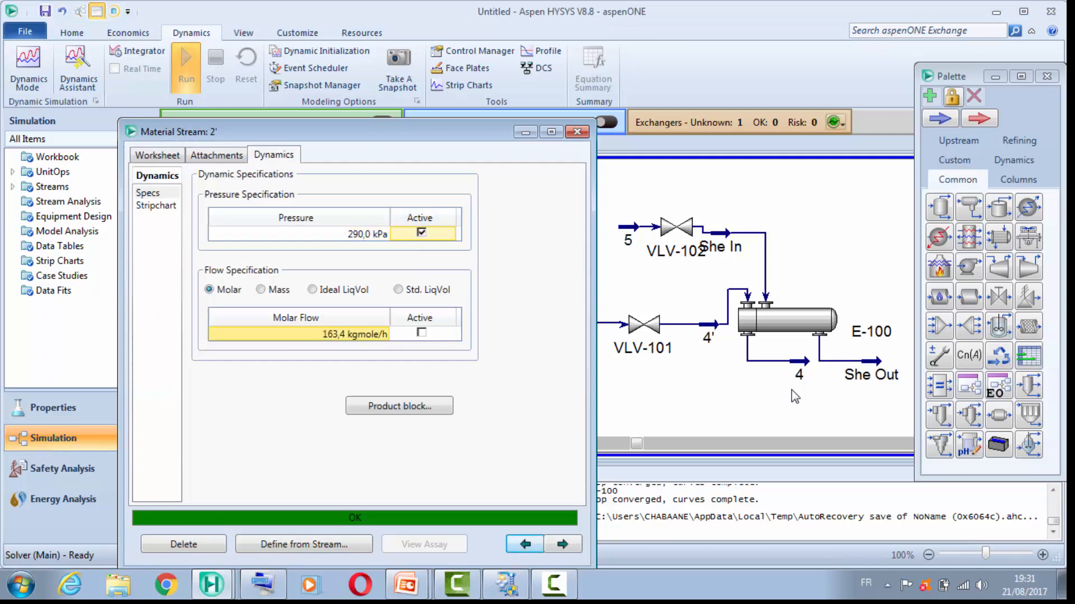
pyautogui.click(575, 131)
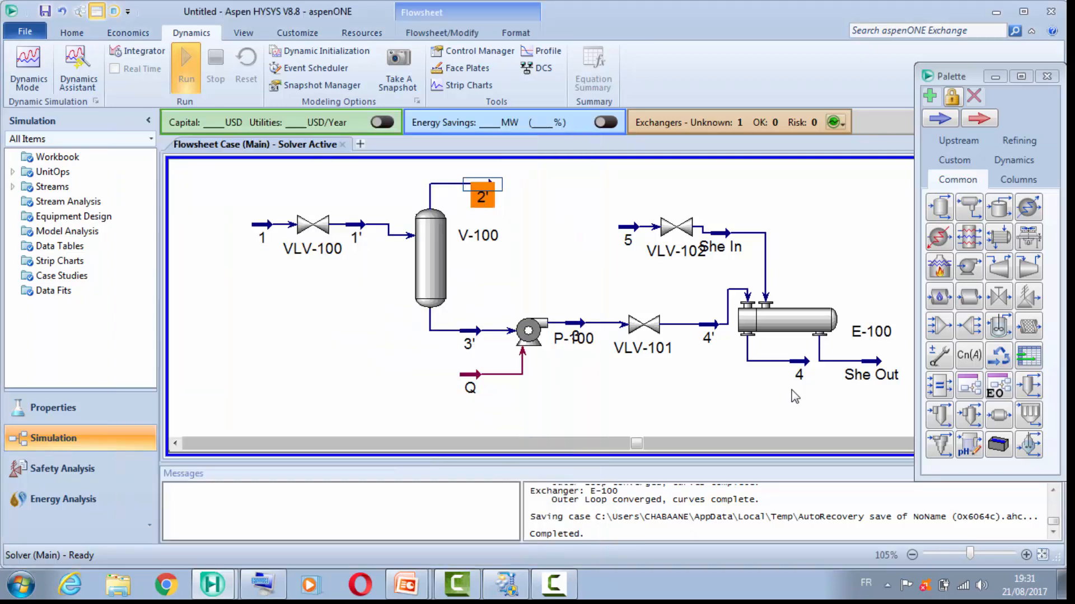
# Step: Activate the dynamic pressure specification of exchanger outlet stream 4
pyautogui.doubleClick(799, 374)
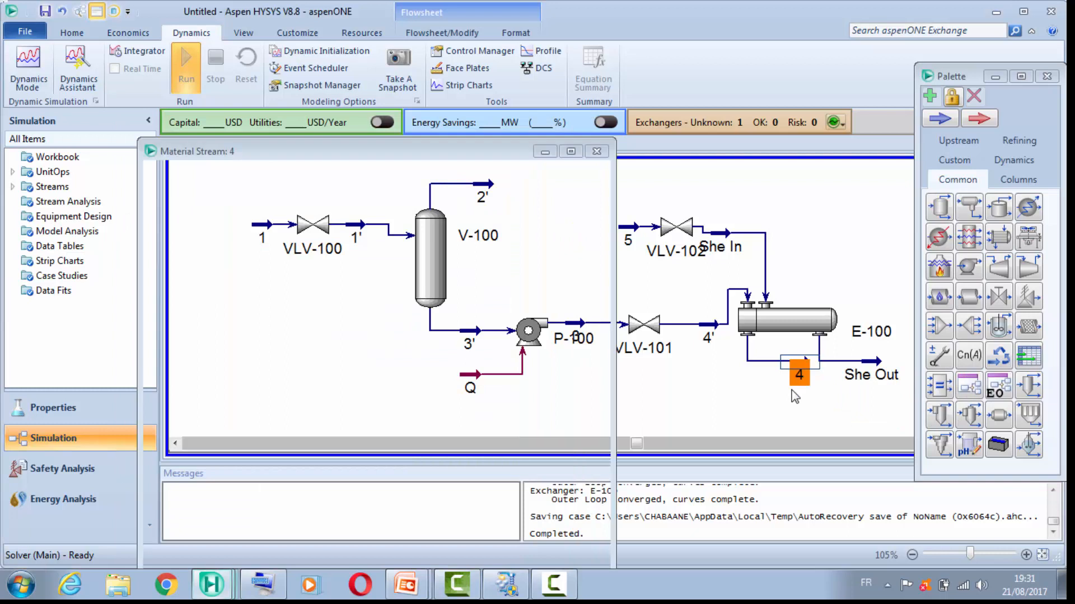
pyautogui.click(293, 175)
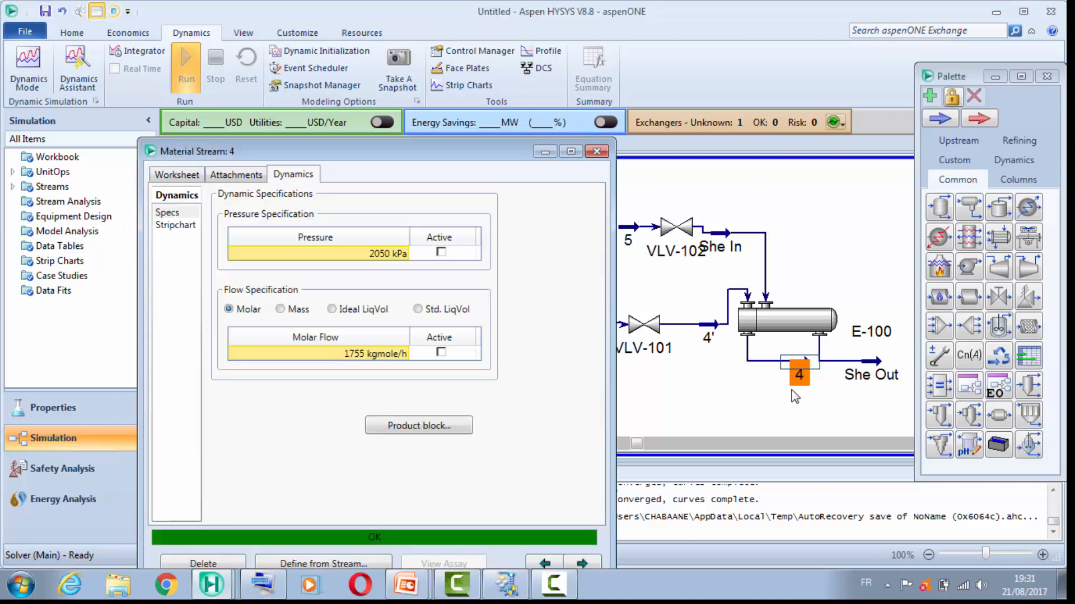
pyautogui.click(441, 252)
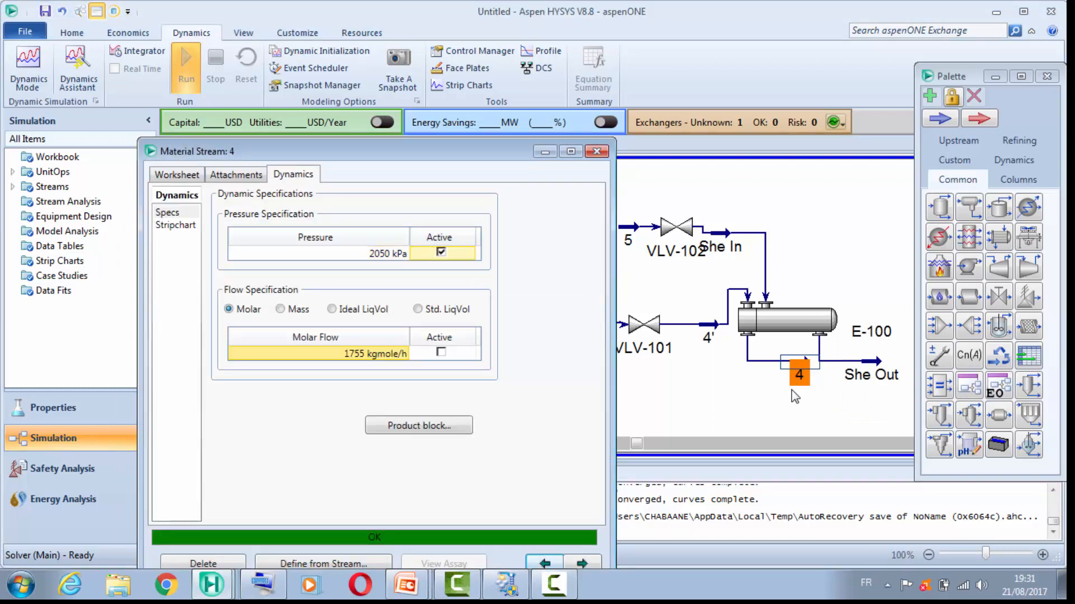
pyautogui.click(597, 151)
# Step: Rerun the Dynamics Assistant, review its general items and stream flow suggestions, and close it without applying changes
pyautogui.click(78, 70)
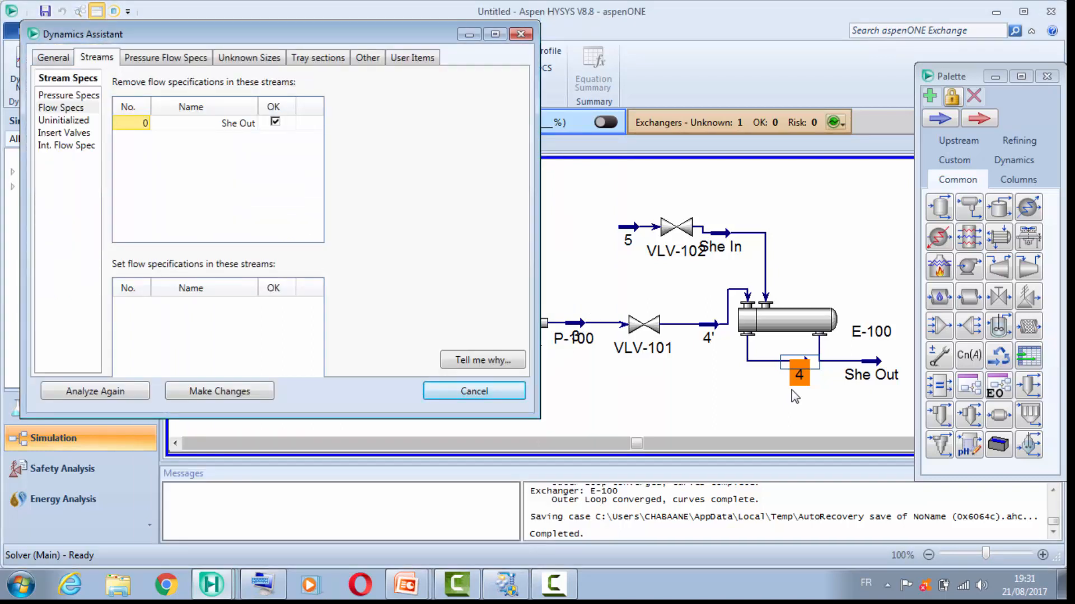
pyautogui.click(53, 57)
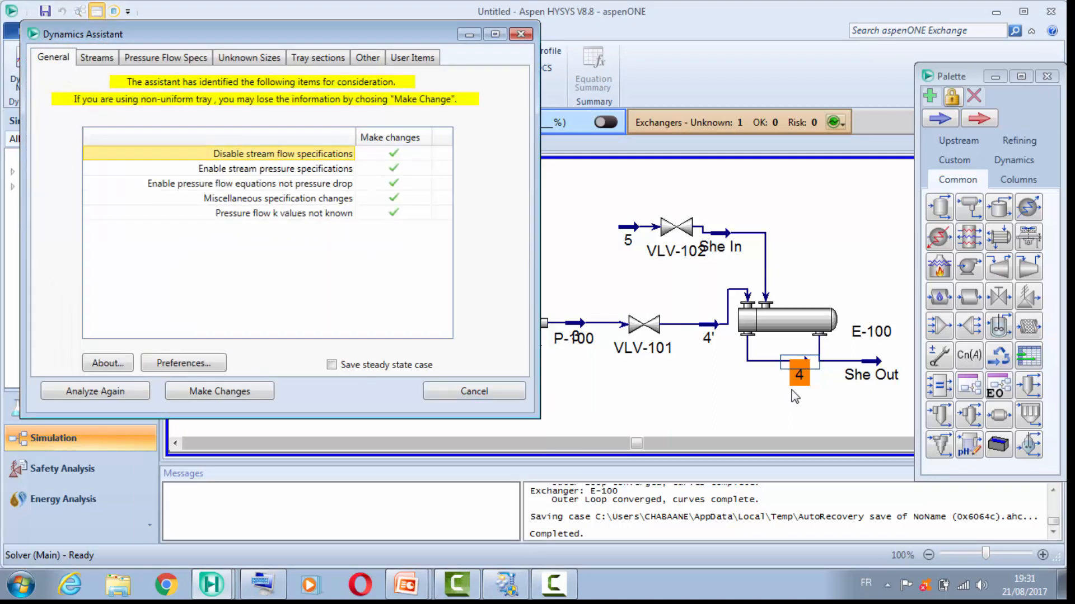
pyautogui.click(96, 58)
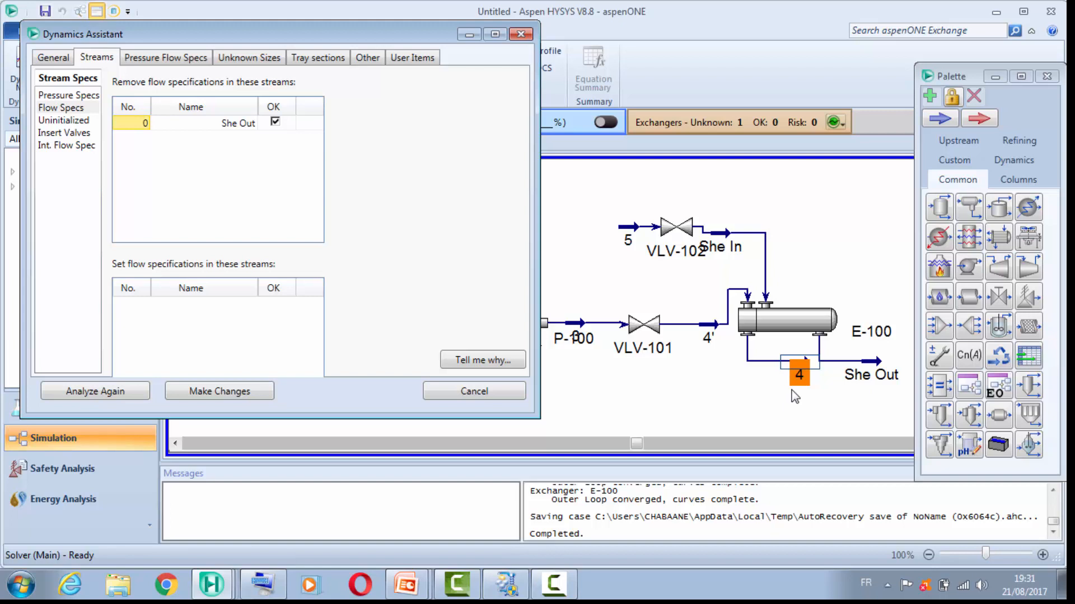
pyautogui.click(792, 390)
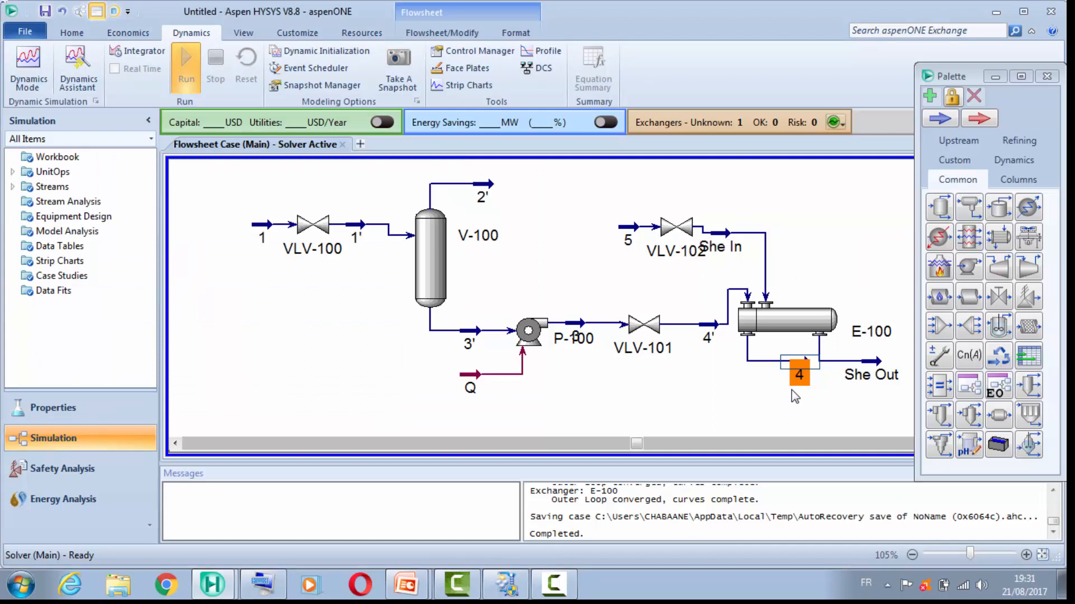
# Step: Deactivate the ideal liquid volume flow specification of stream She Out, keeping its pressure specification active
pyautogui.doubleClick(869, 362)
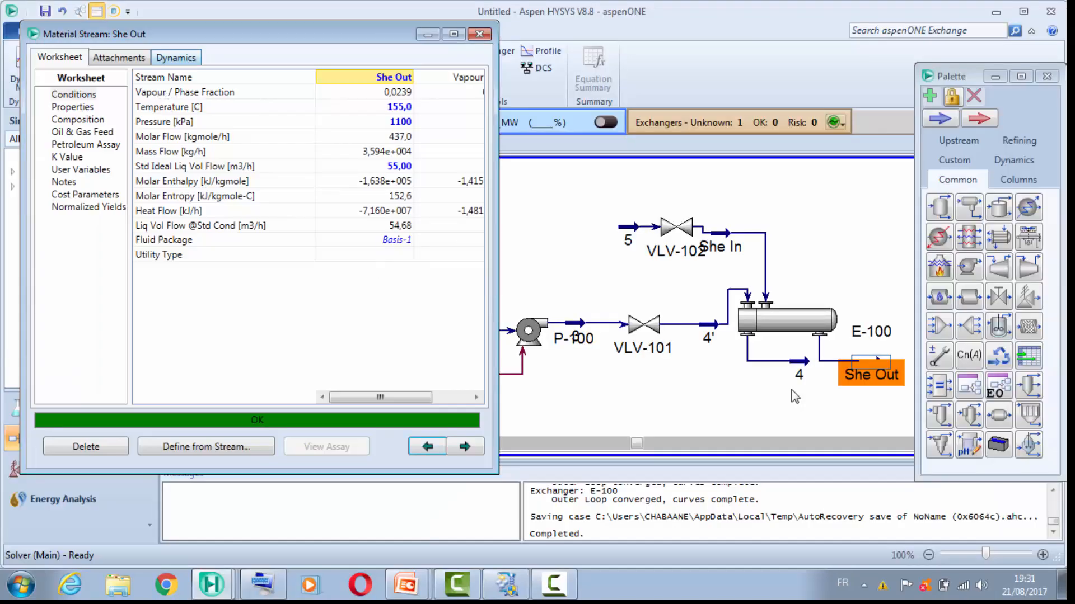
pyautogui.click(176, 58)
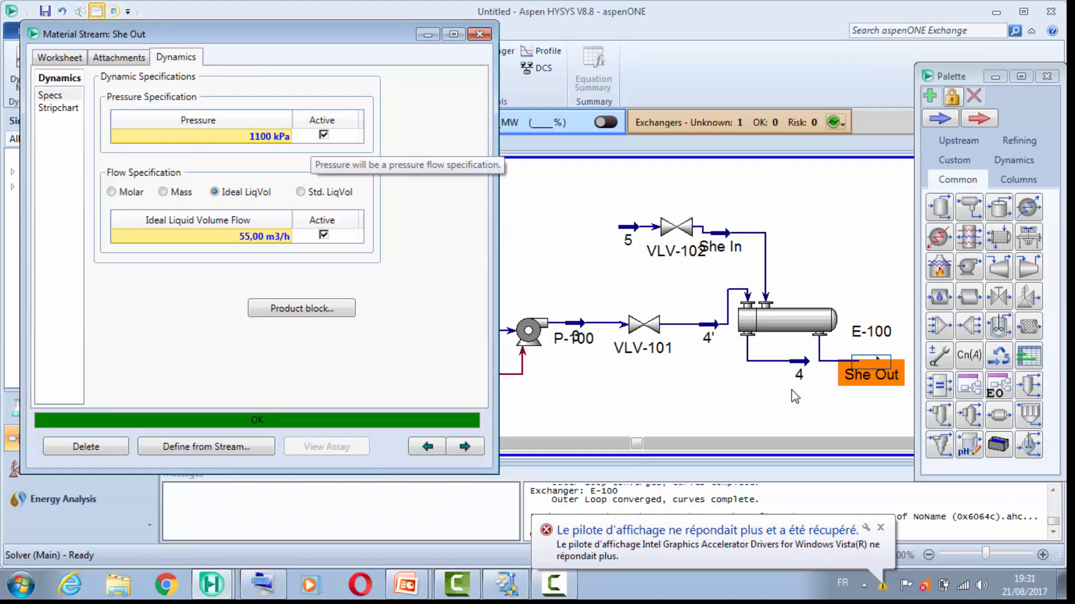
pyautogui.click(324, 135)
pyautogui.click(323, 135)
pyautogui.click(324, 235)
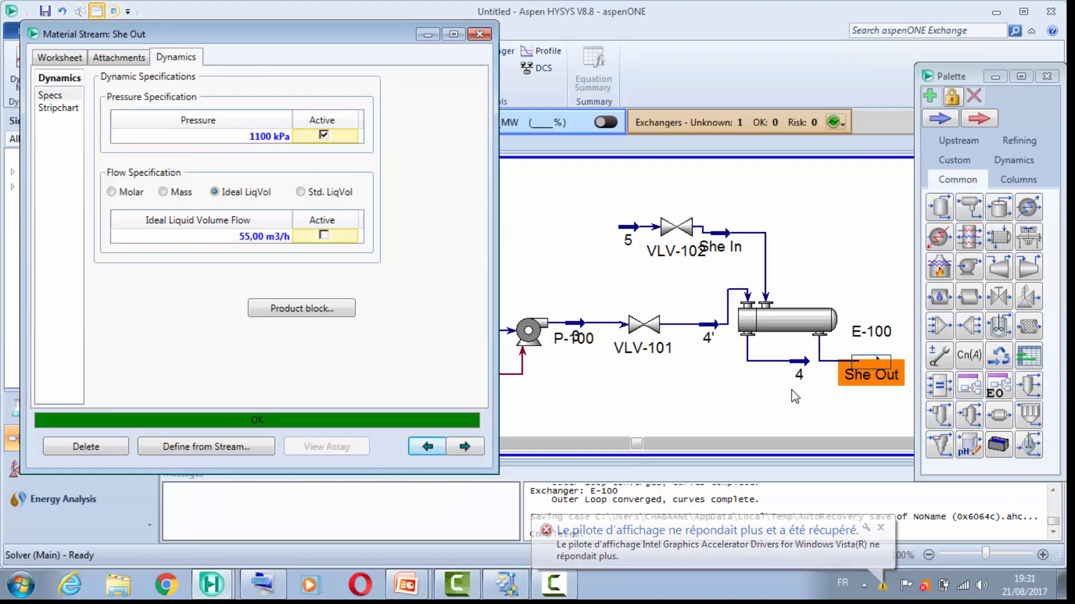
pyautogui.click(479, 34)
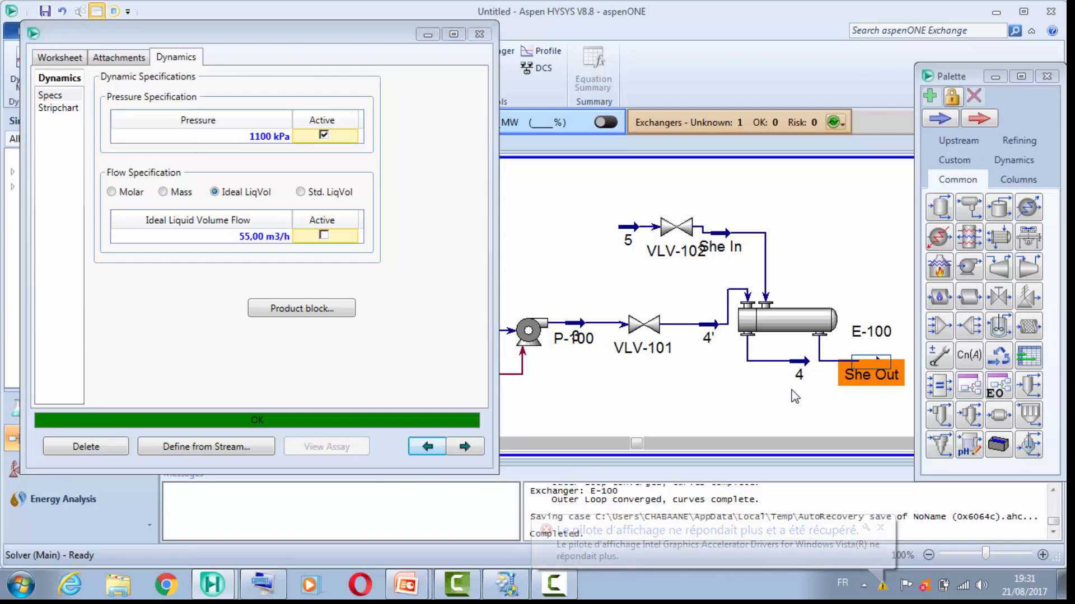
# Step: Rerun the Dynamics Assistant, check its stream pressure specification suggestions and close it without applying changes
pyautogui.click(77, 75)
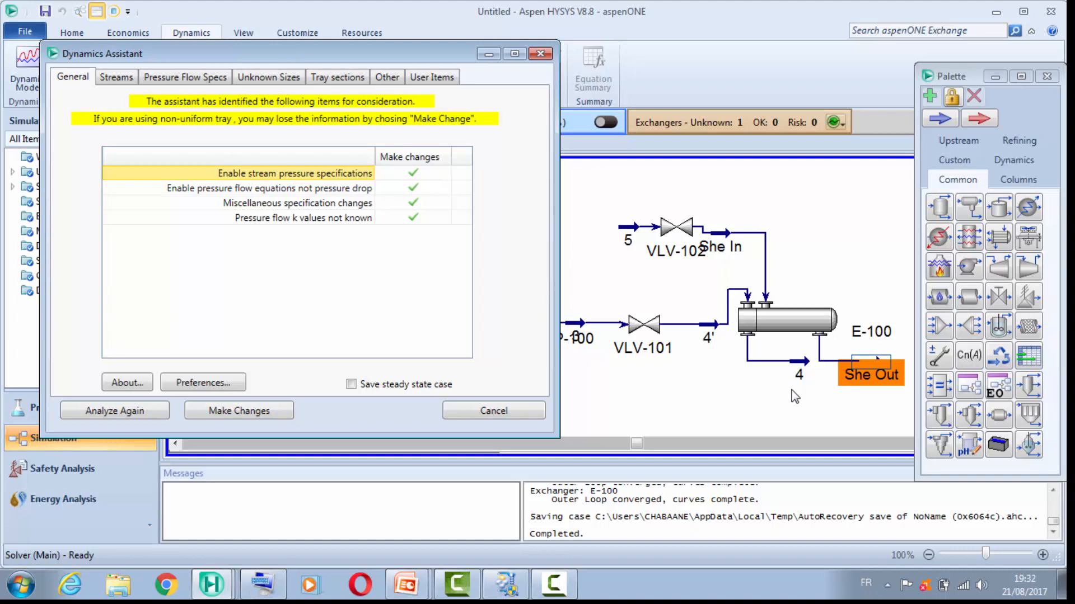
pyautogui.hotkey('ctrl', 'Tab')
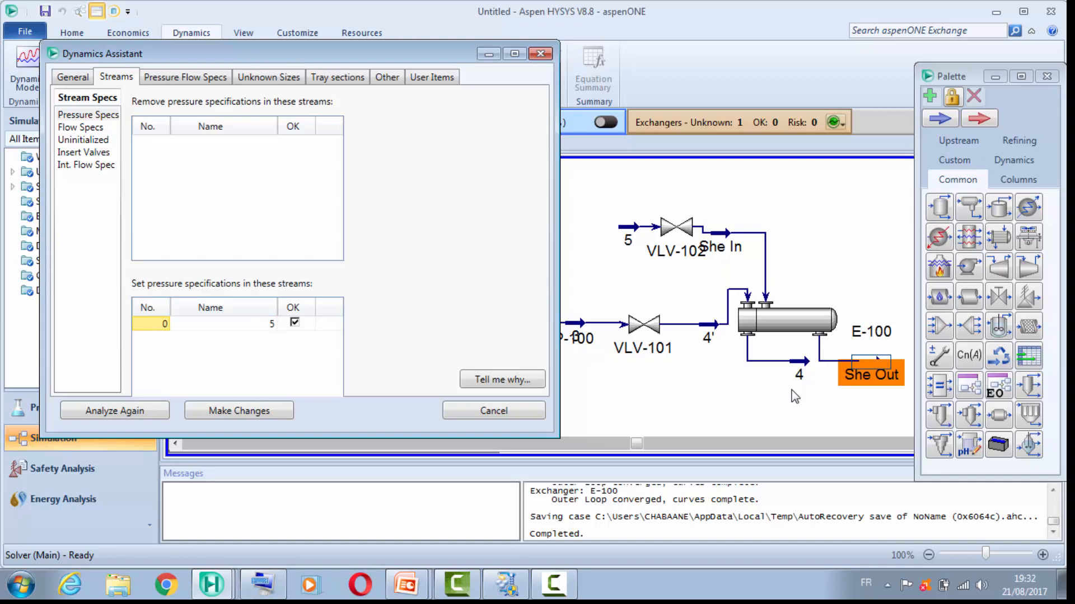
pyautogui.click(540, 53)
# Step: Activate the dynamic pressure specification of feed stream 5
pyautogui.click(628, 227)
pyautogui.doubleClick(628, 227)
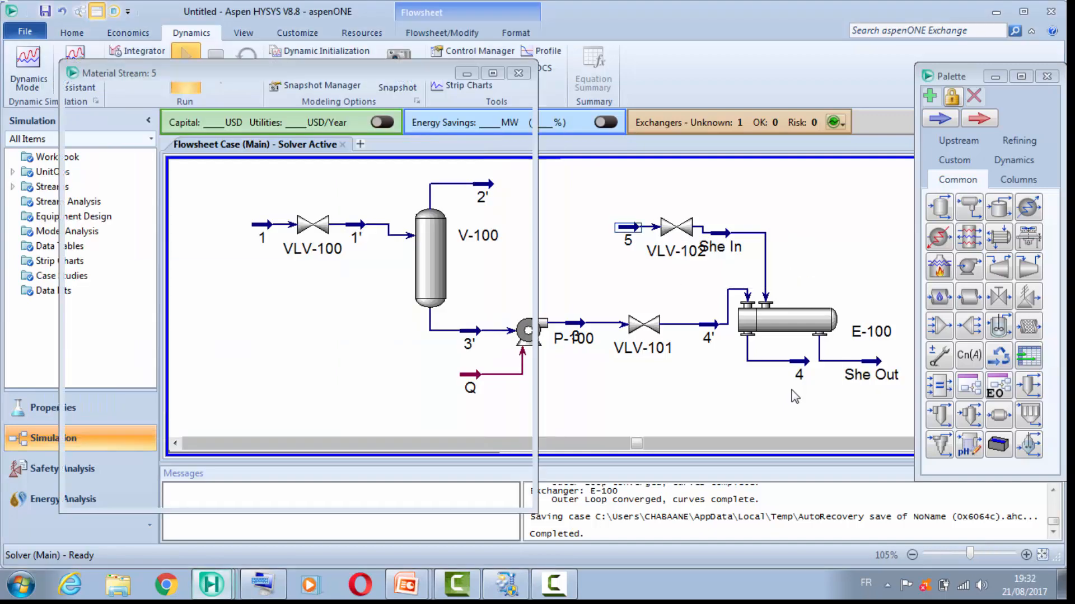
pyautogui.click(215, 97)
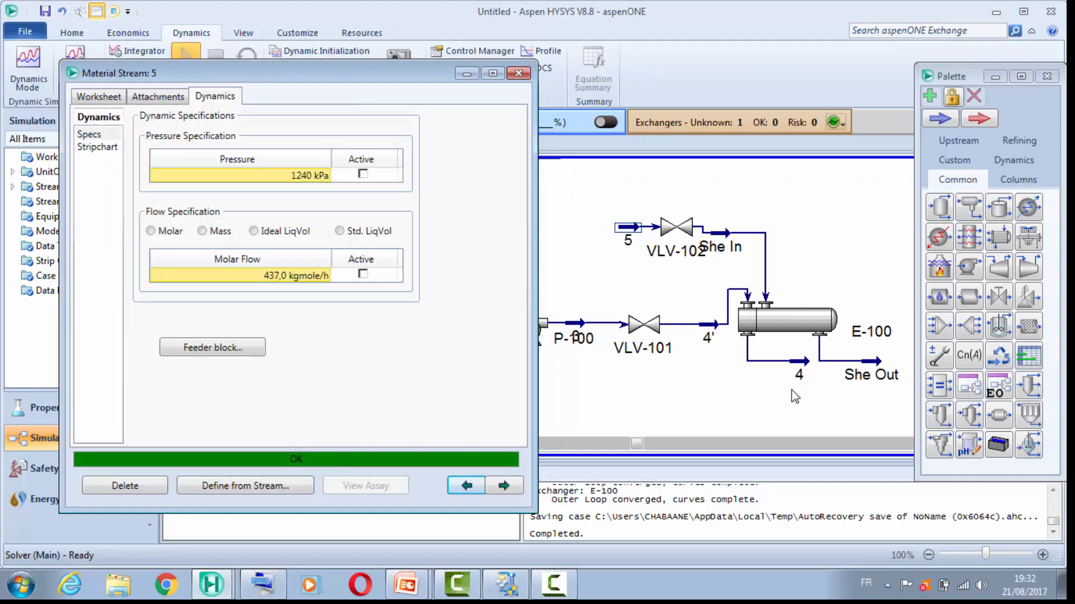
pyautogui.click(363, 174)
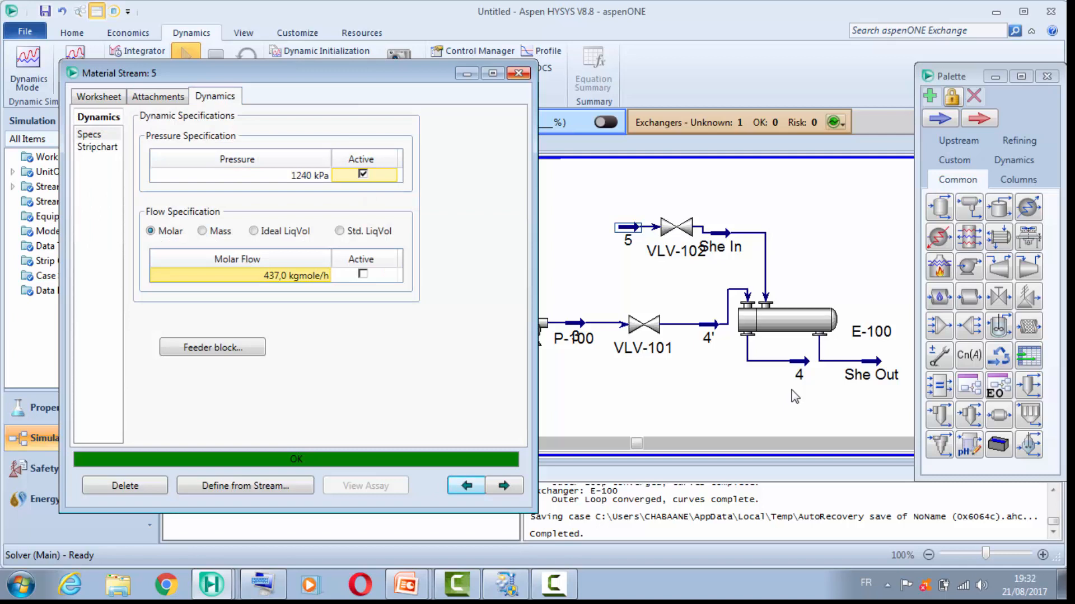
pyautogui.click(518, 73)
# Step: Rerun the Dynamics Assistant, review its pressure flow specification suggestions and close it without applying changes
pyautogui.click(78, 70)
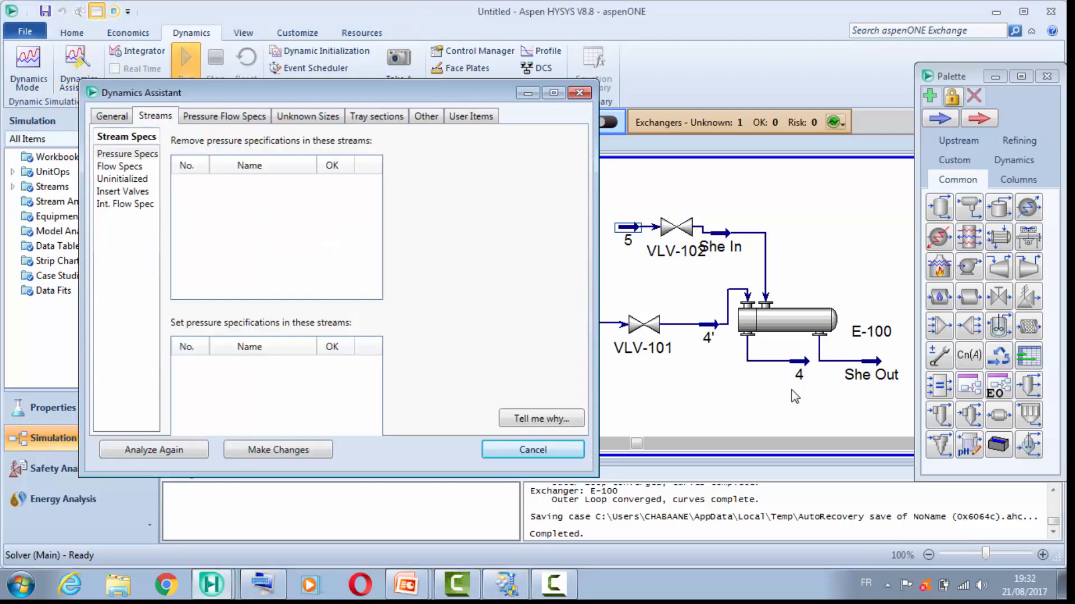
pyautogui.click(112, 115)
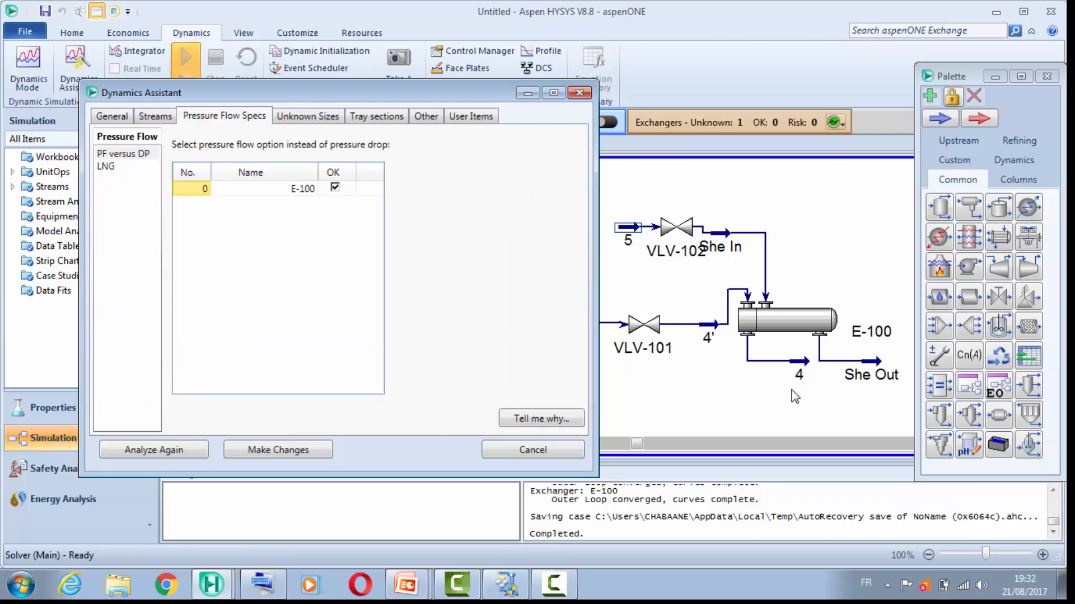
pyautogui.moveTo(335, 93)
pyautogui.mouseDown()
pyautogui.moveTo(192, 260)
pyautogui.moveTo(214, 180)
pyautogui.moveTo(259, 113)
pyautogui.moveTo(291, 100)
pyautogui.mouseUp()
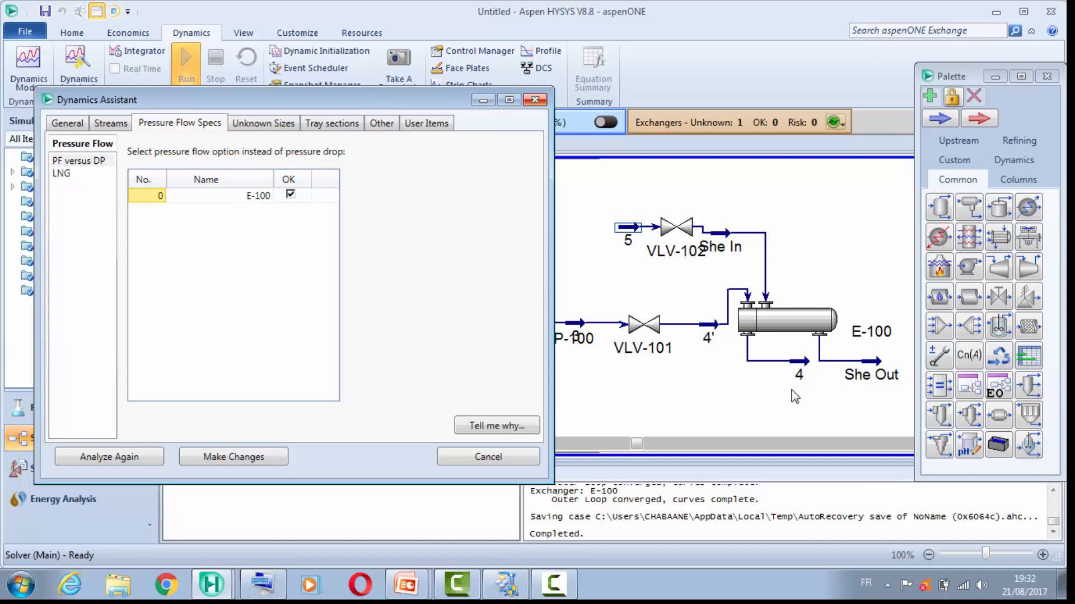
pyautogui.press('Escape')
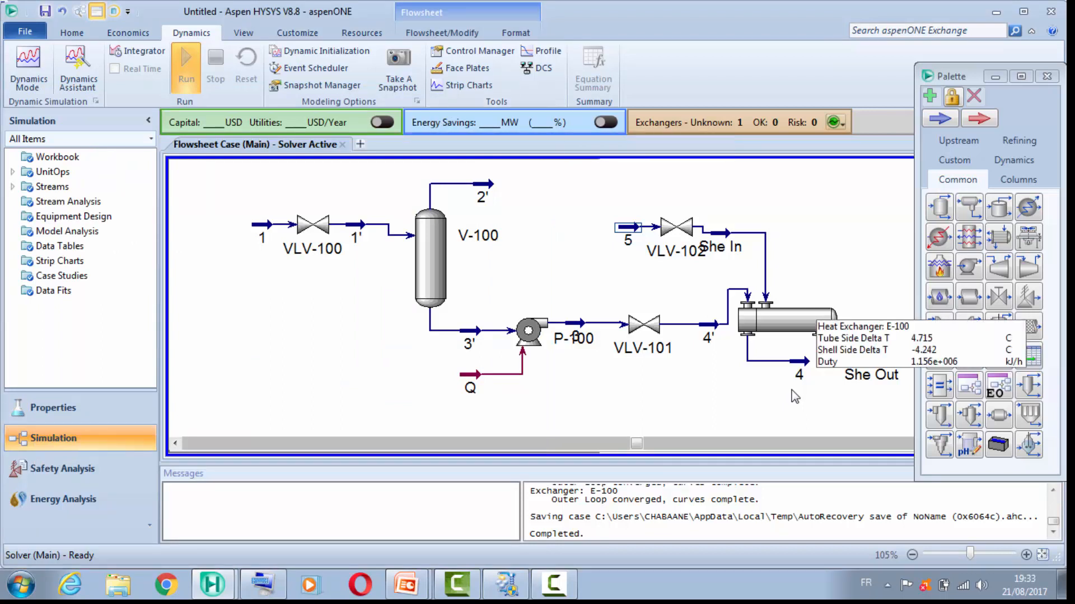
# Step: Inspect the dynamic specifications, rating sizing data and design parameters of exchanger E-100, and close its property window
pyautogui.doubleClick(795, 396)
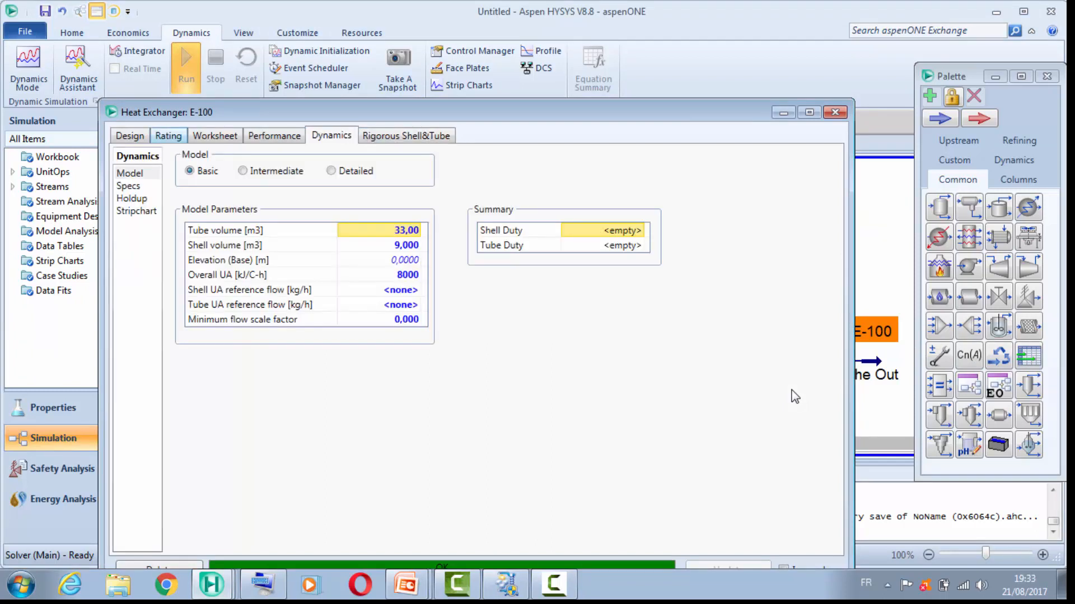
pyautogui.press('Down')
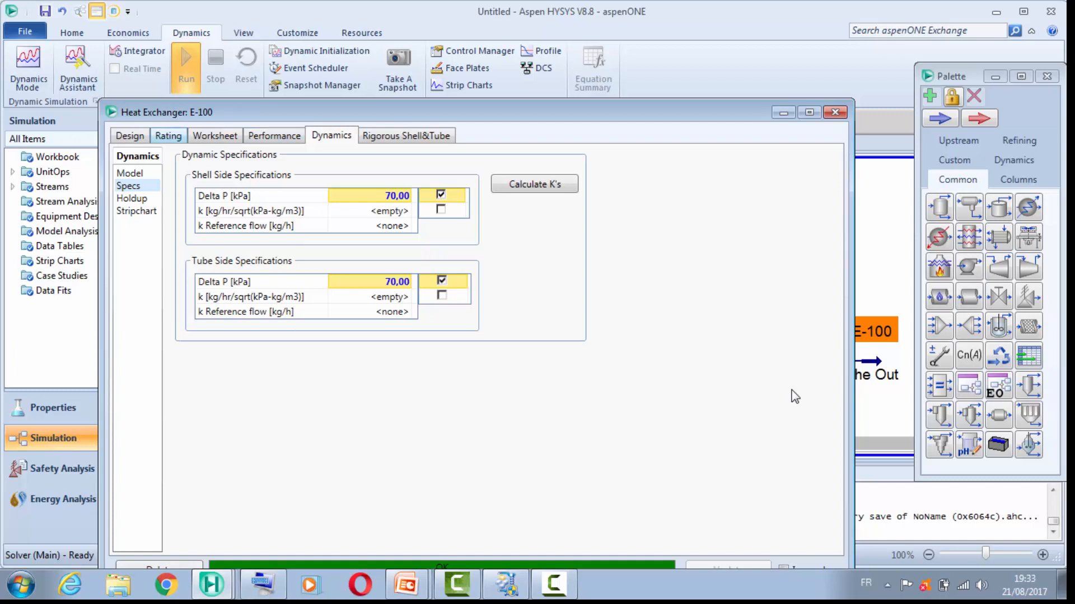
pyautogui.click(168, 136)
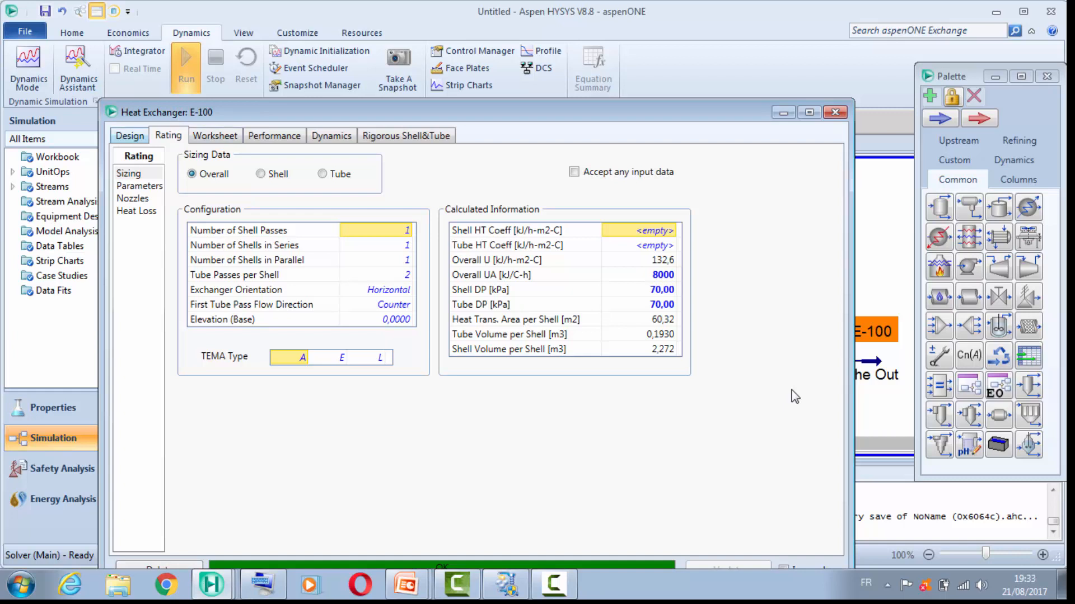
pyautogui.click(130, 136)
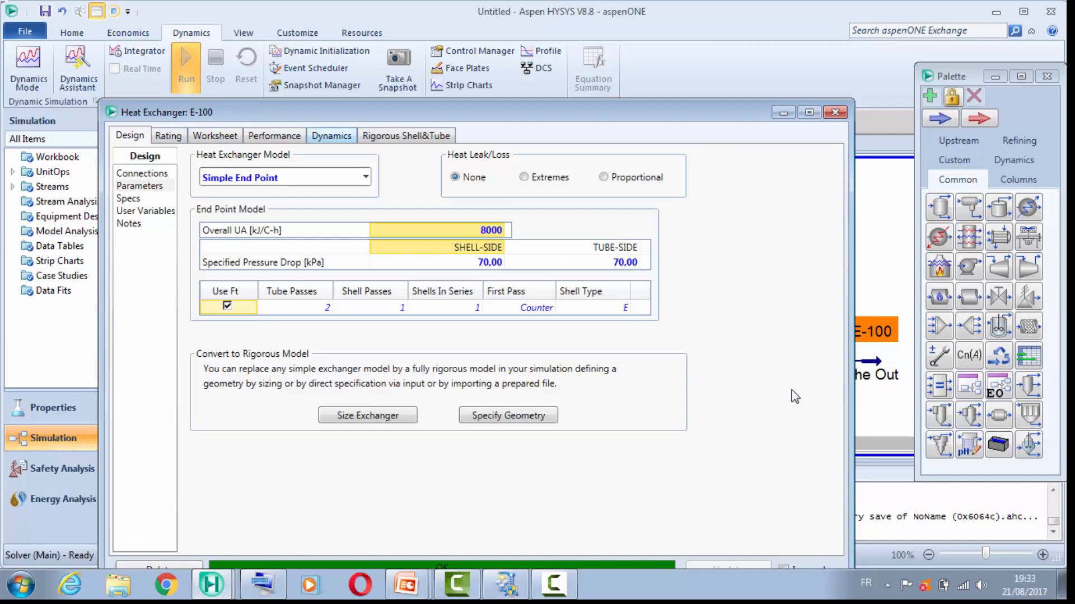
pyautogui.click(331, 136)
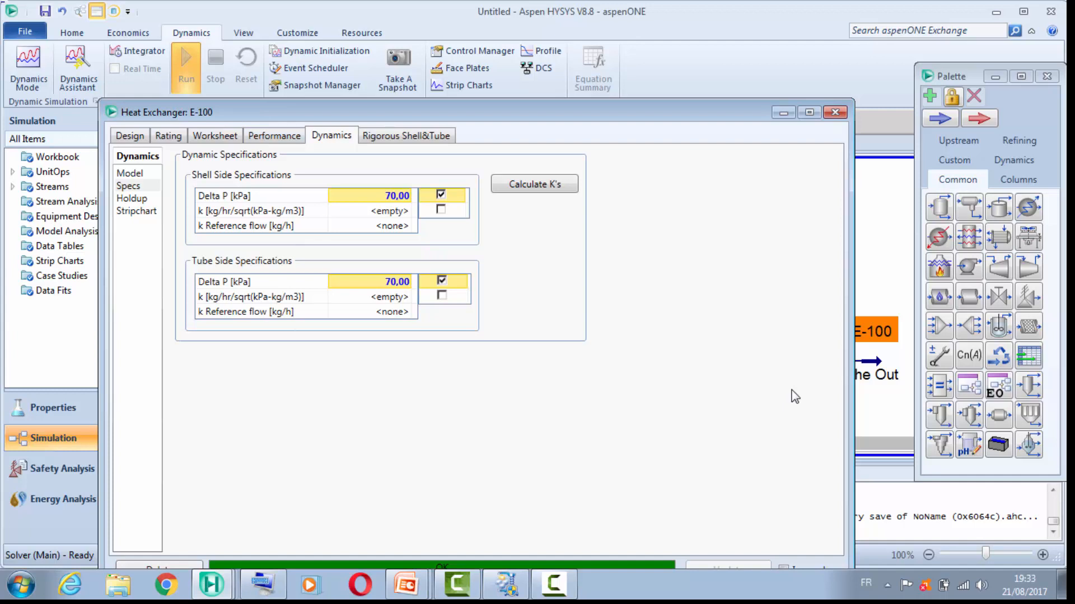
pyautogui.press('space')
pyautogui.press('space')
pyautogui.click(835, 113)
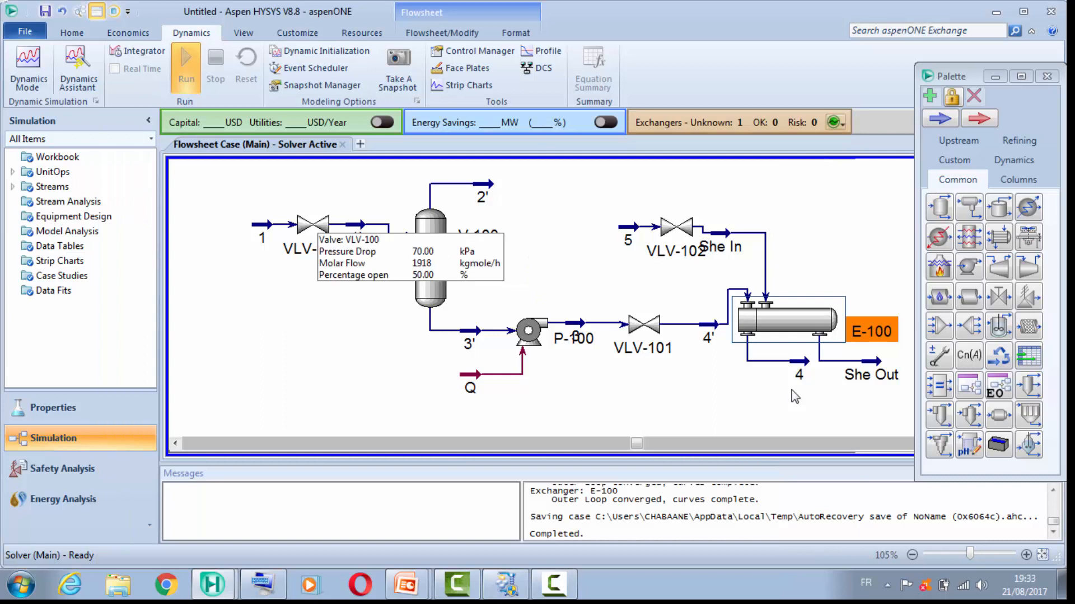
# Step: Rerun the Dynamics Assistant, open exchanger E-100 from its pressure flow suggestions and close the assistant without applying changes
pyautogui.click(78, 70)
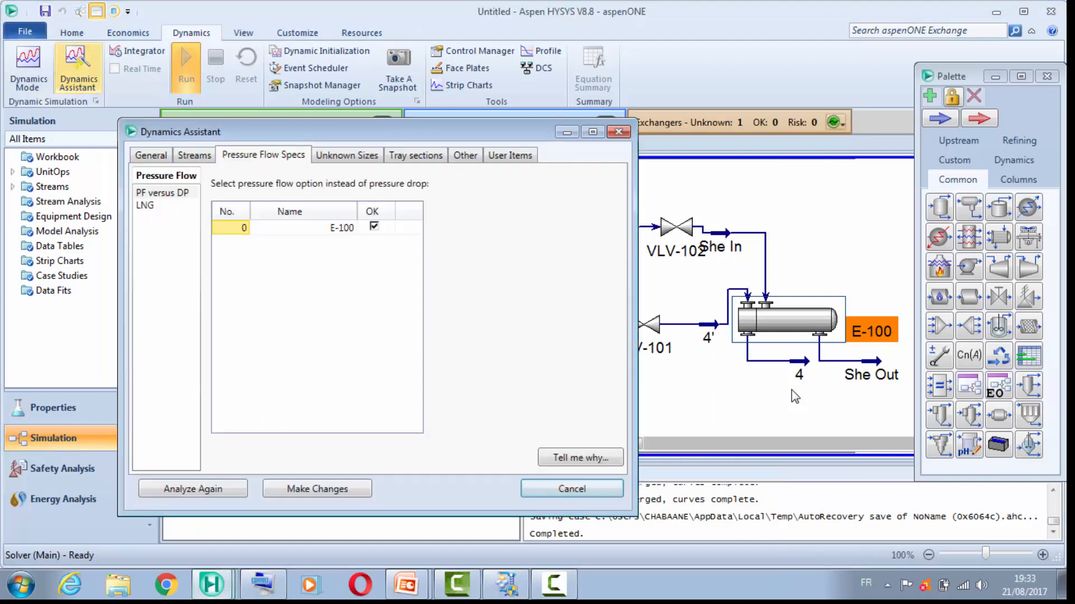
pyautogui.click(151, 155)
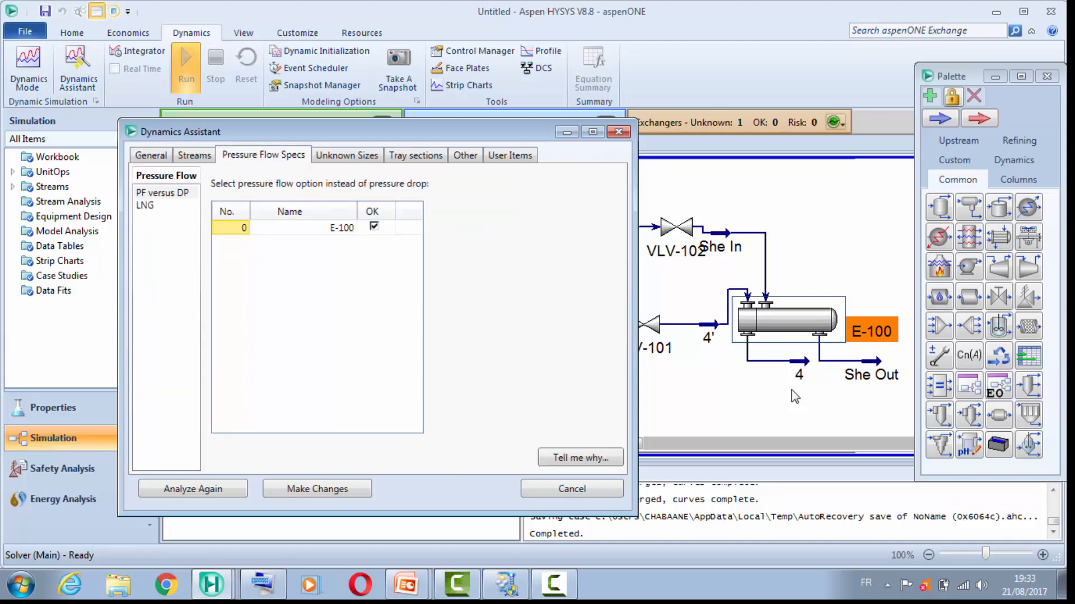
pyautogui.click(303, 228)
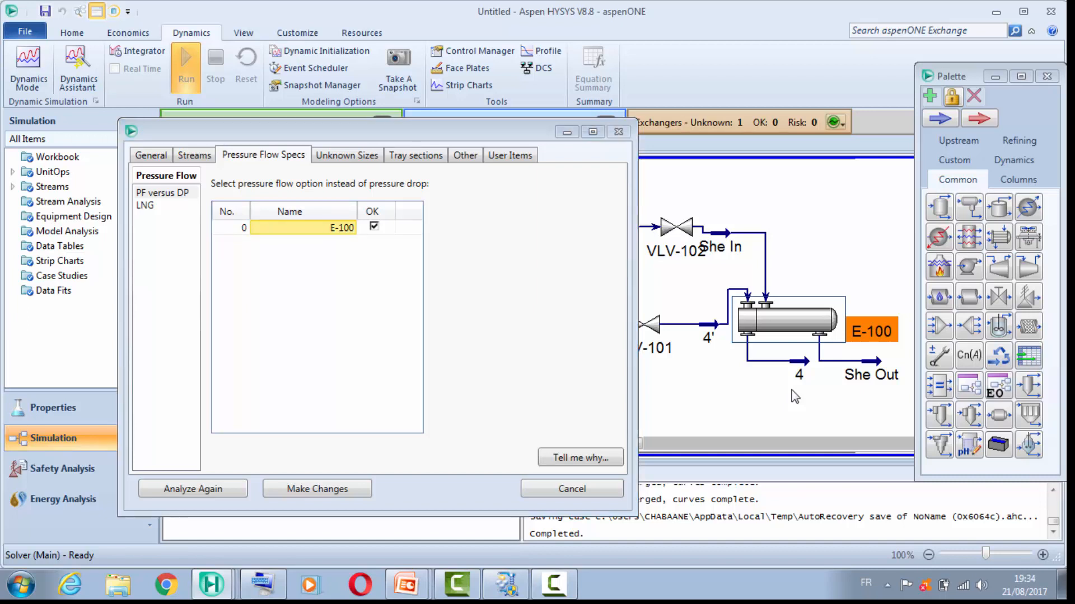
pyautogui.click(618, 132)
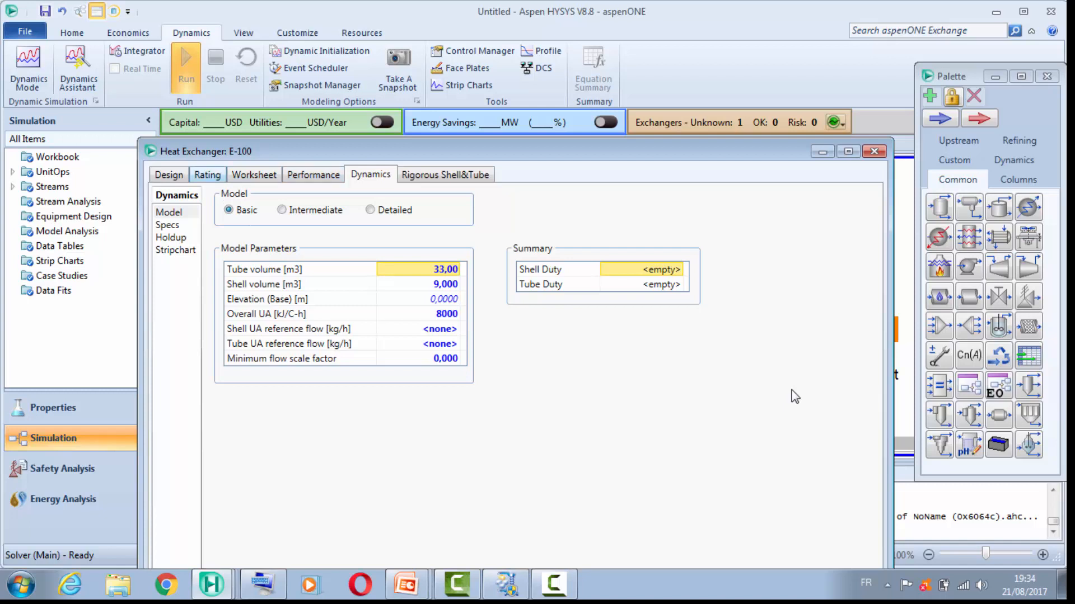
# Step: Examine exchanger E-100's rating sizing data, design parameters and dynamic model, specification, holdup and stripchart settings
pyautogui.click(207, 175)
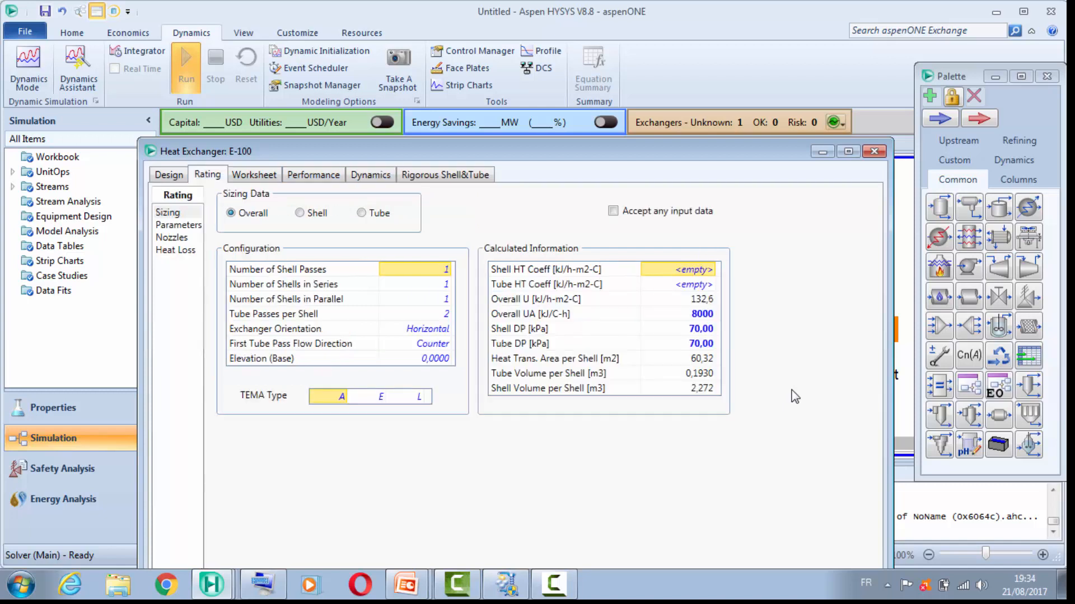
pyautogui.click(178, 225)
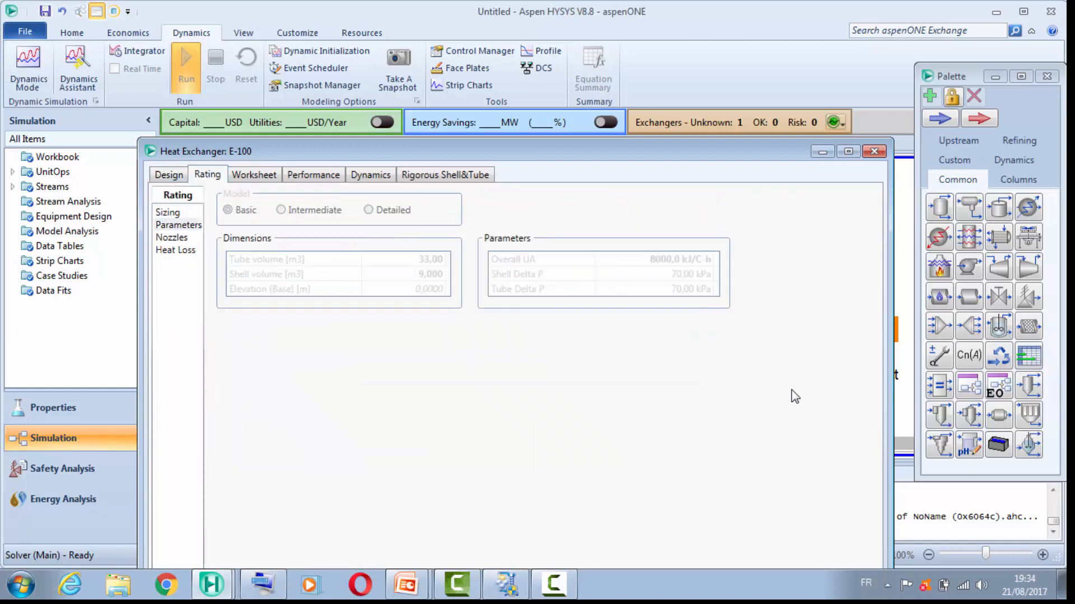
pyautogui.click(168, 213)
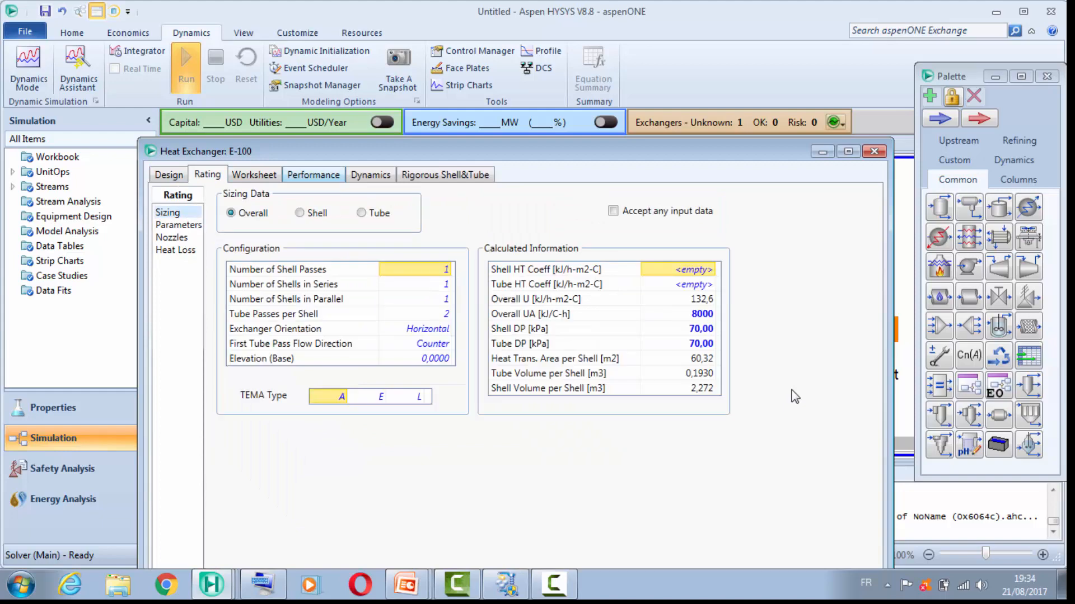
pyautogui.click(371, 175)
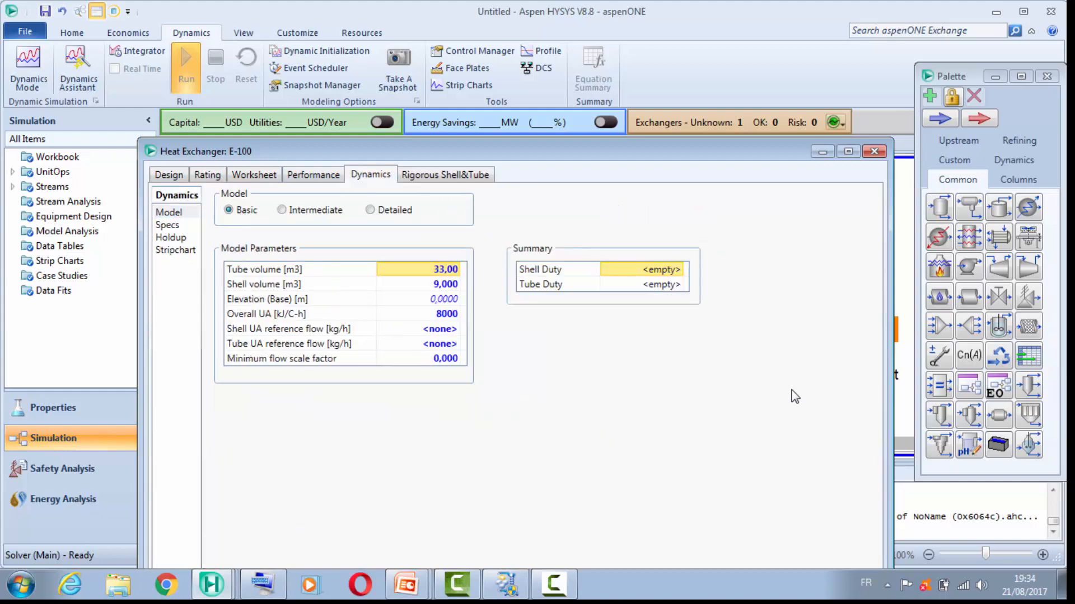
pyautogui.click(167, 224)
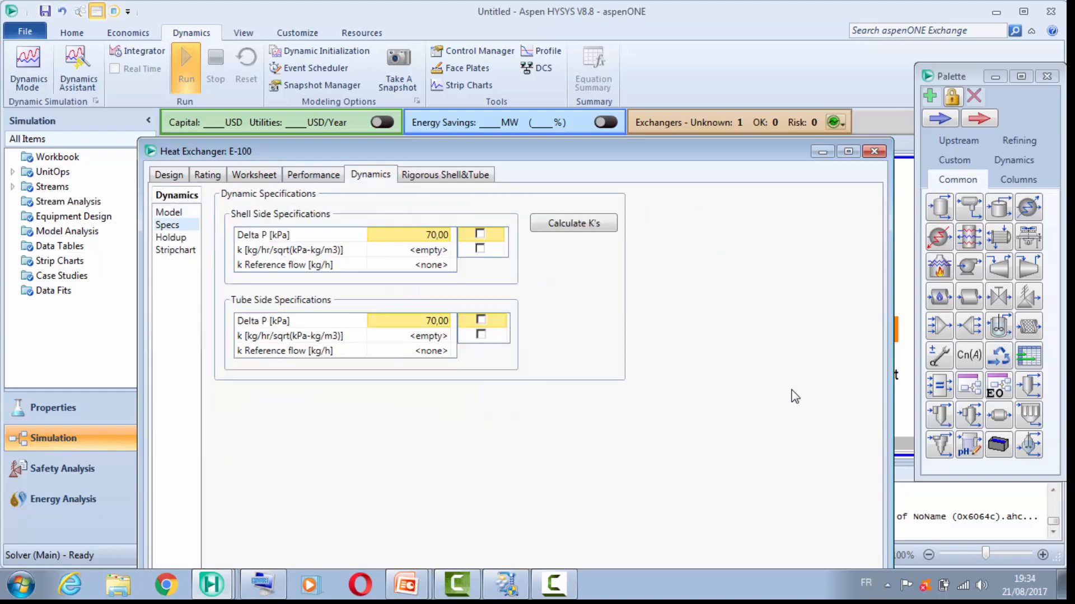
pyautogui.click(170, 238)
pyautogui.click(175, 250)
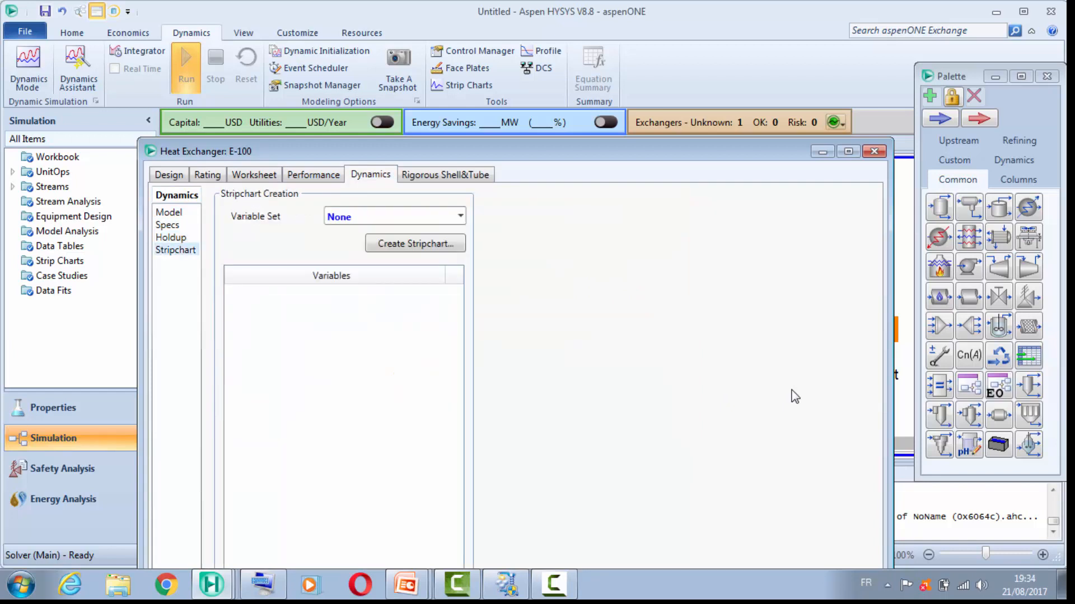
pyautogui.click(169, 212)
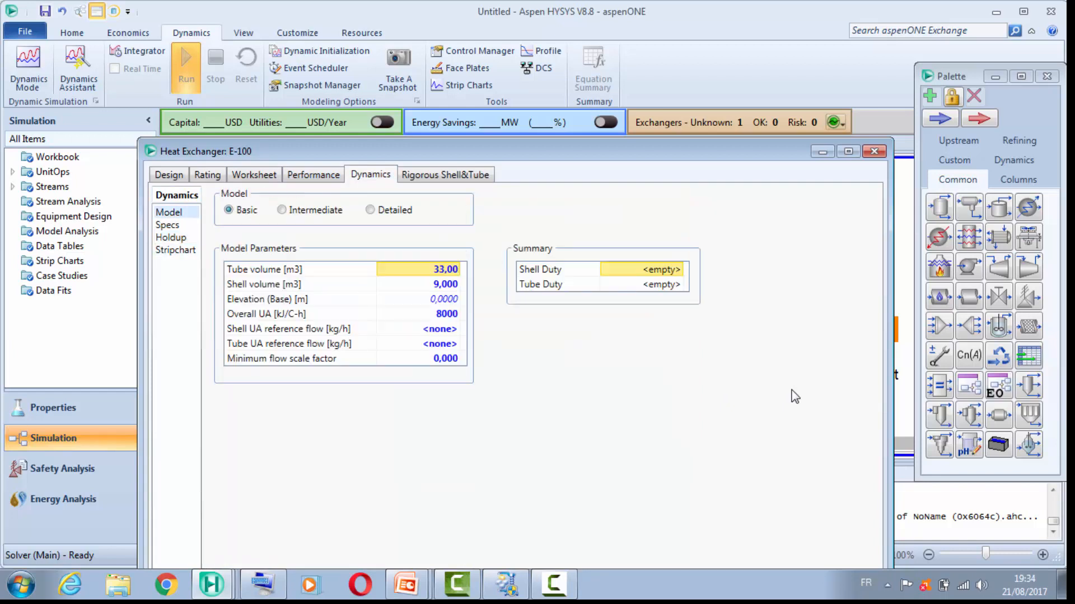
pyautogui.click(168, 224)
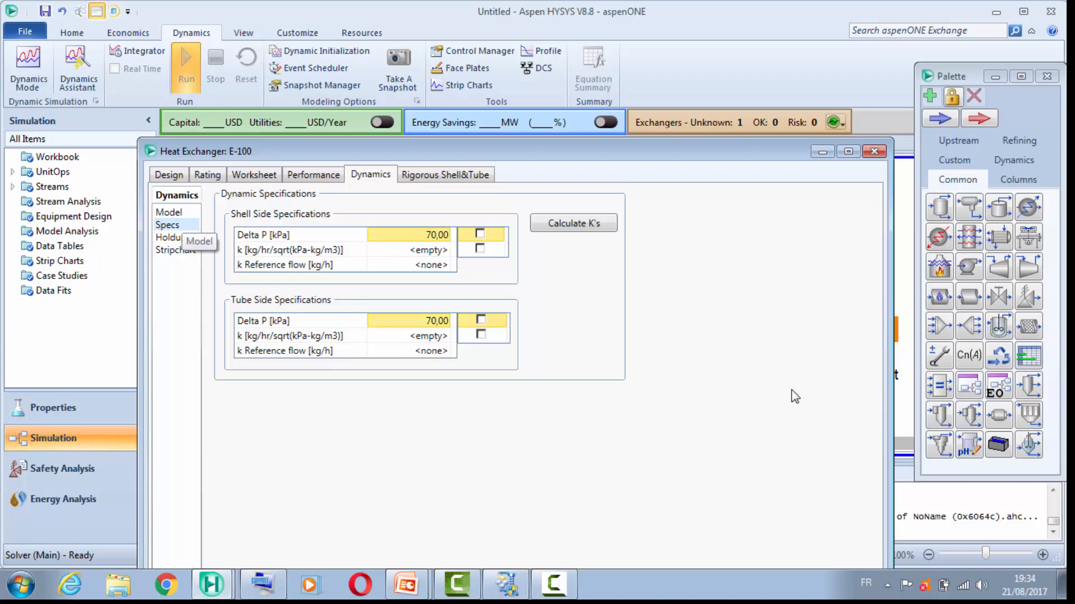
pyautogui.click(168, 212)
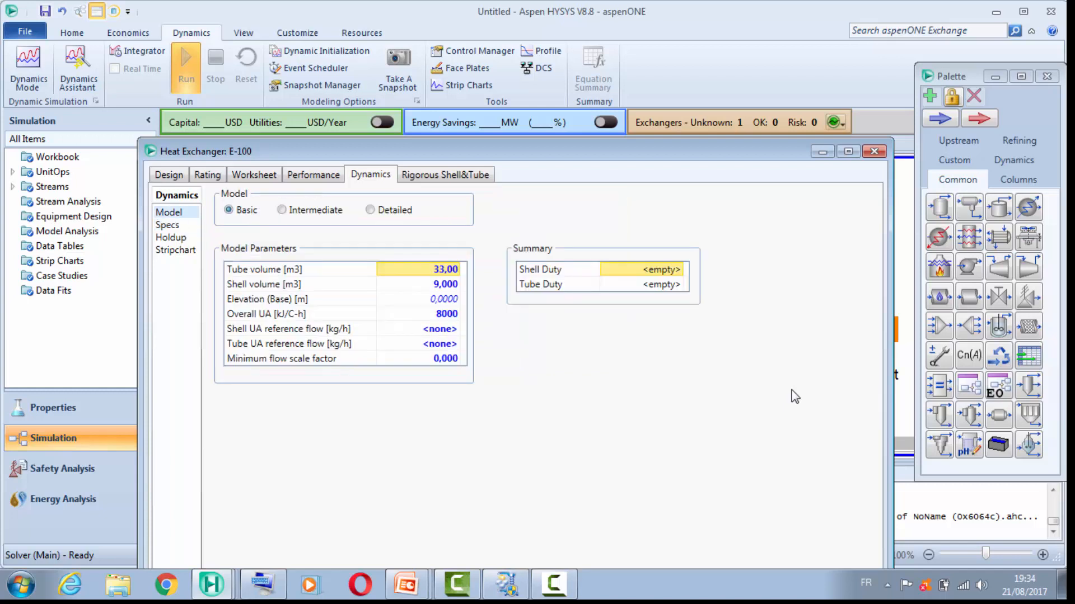
# Step: Activate the shell-side and tube-side k specifications of exchanger E-100, calculate the K values and close its property window
pyautogui.click(167, 224)
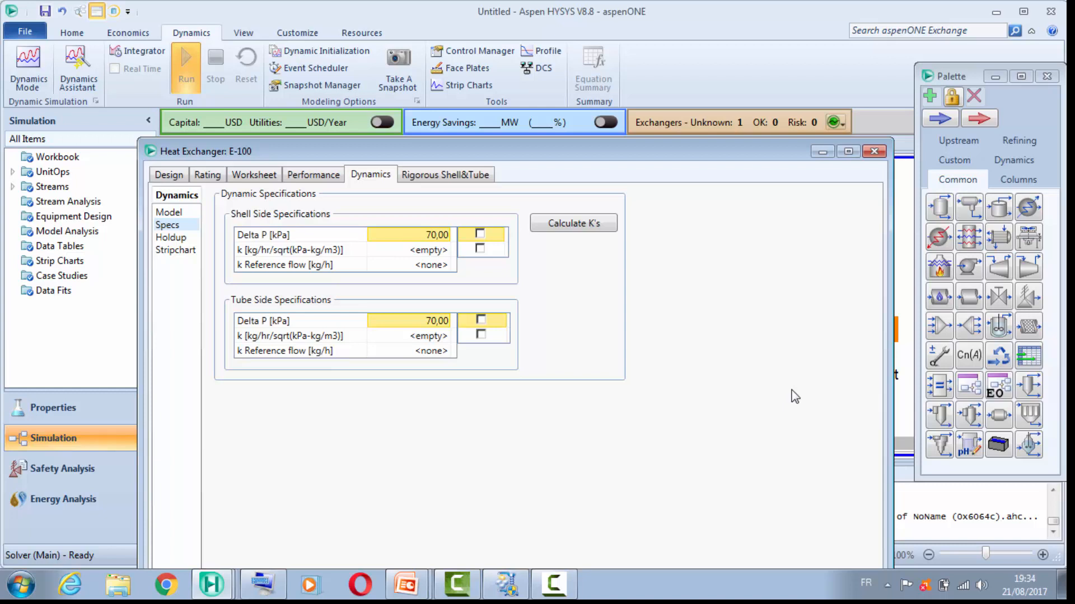
pyautogui.click(480, 248)
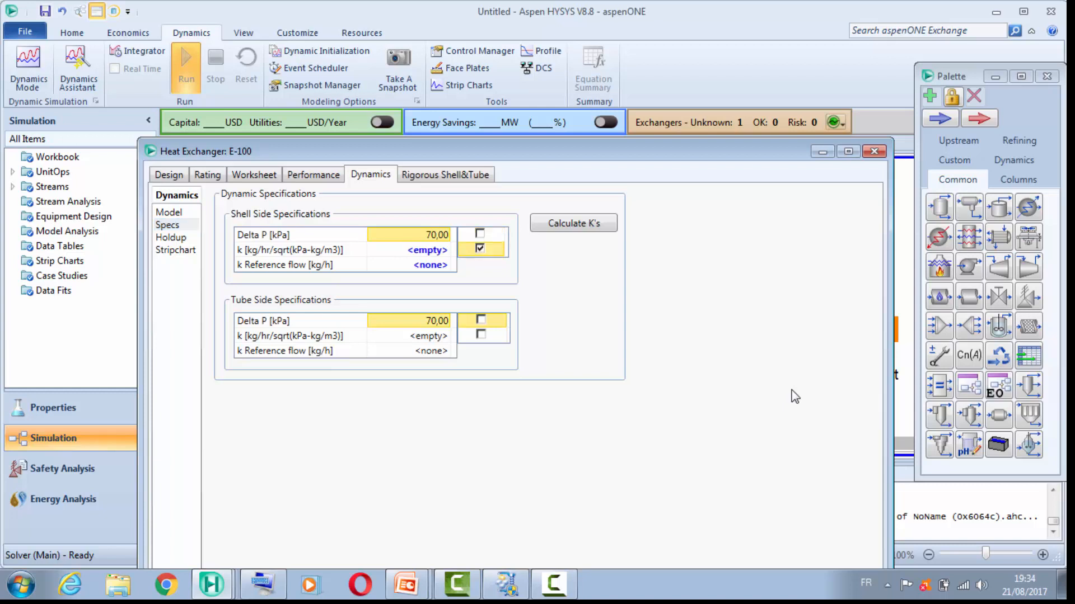
pyautogui.click(481, 334)
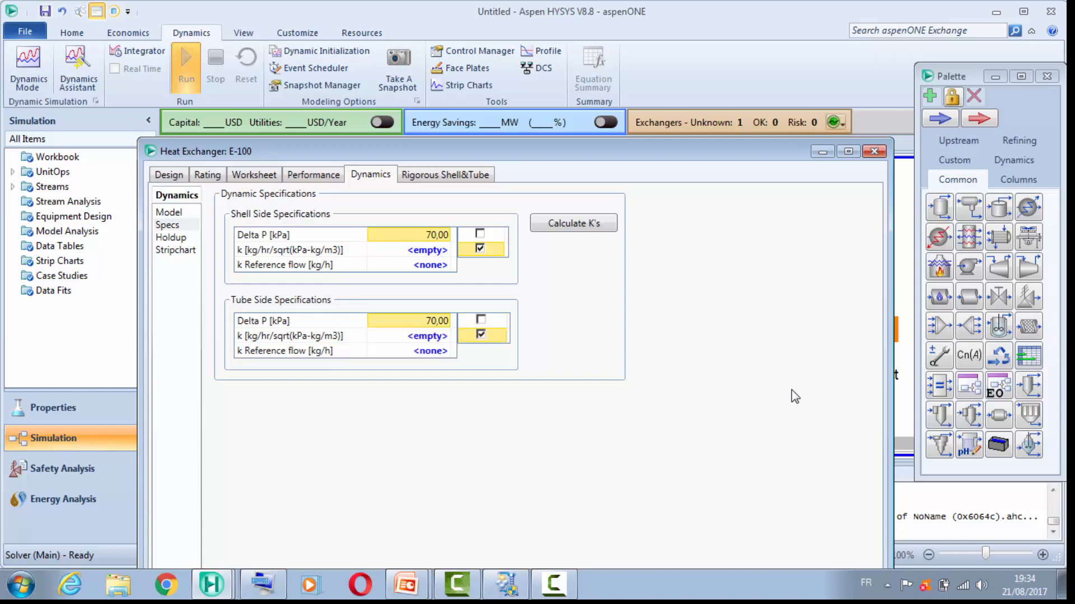
pyautogui.click(574, 223)
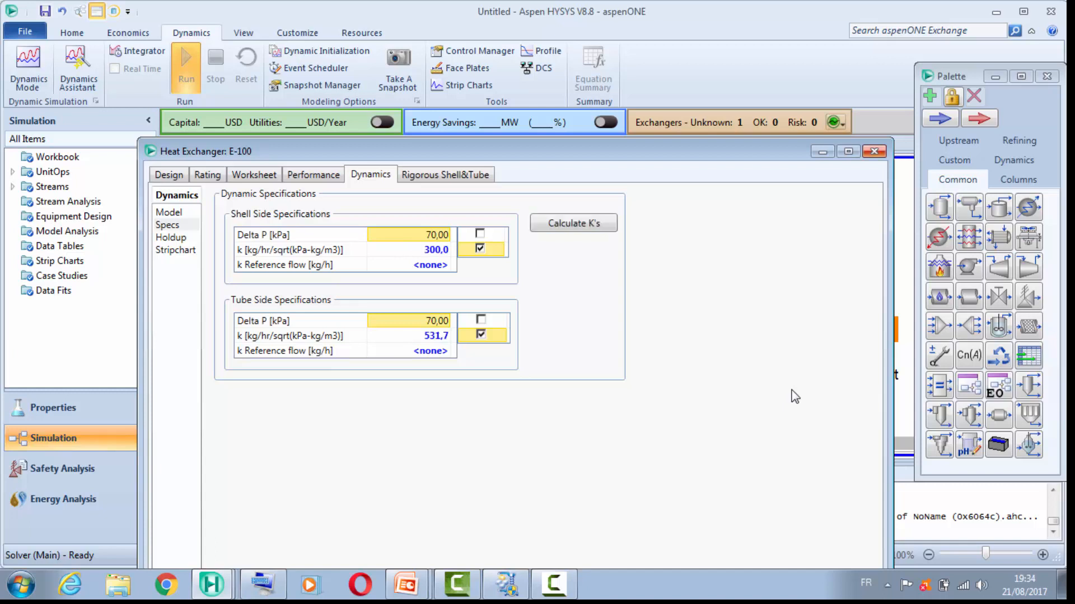
pyautogui.click(874, 151)
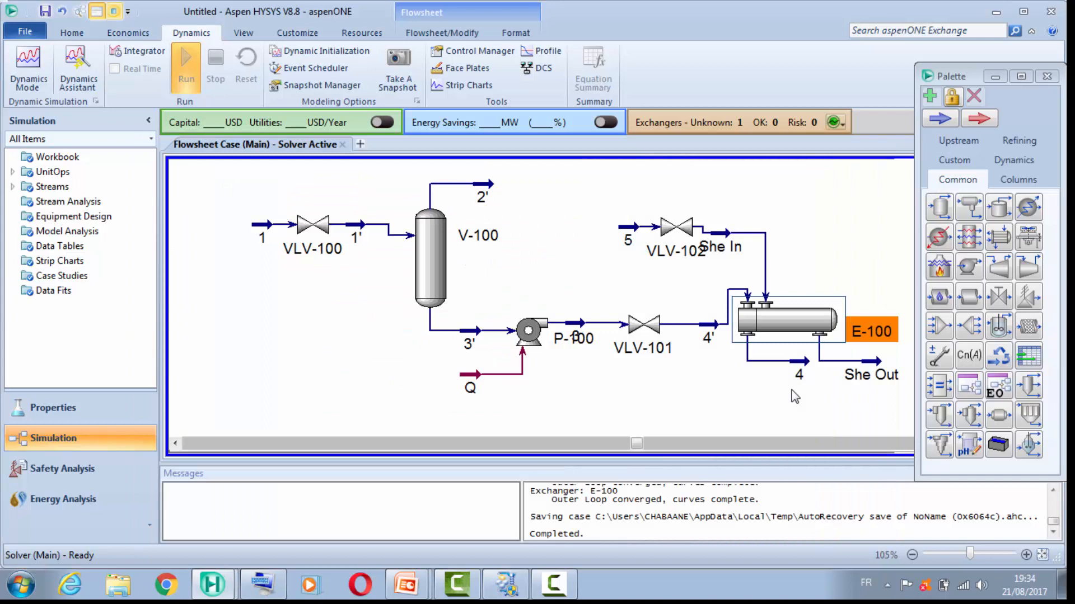
# Step: Rerun the Dynamics Assistant, review the miscellaneous specification changes suggested for pump P-100 and close it without applying them
pyautogui.click(78, 68)
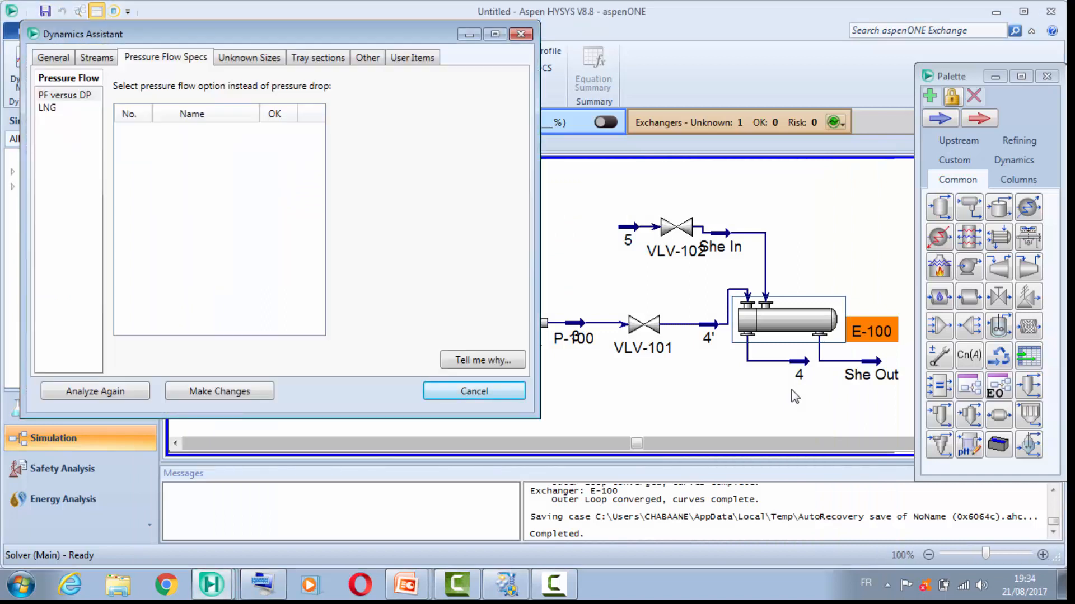
pyautogui.click(53, 57)
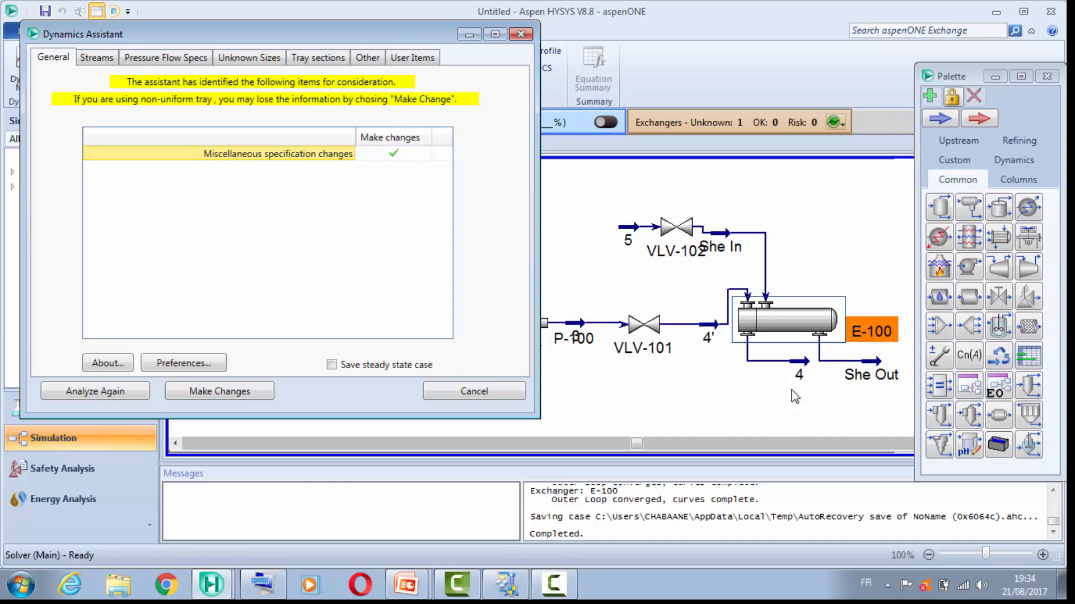
pyautogui.click(367, 58)
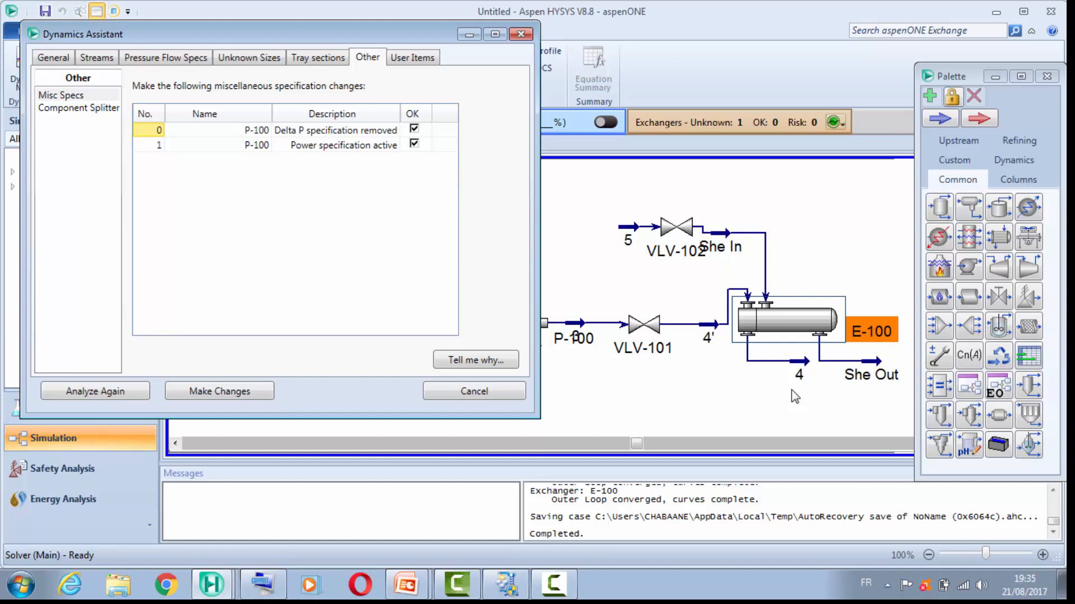
pyautogui.click(521, 34)
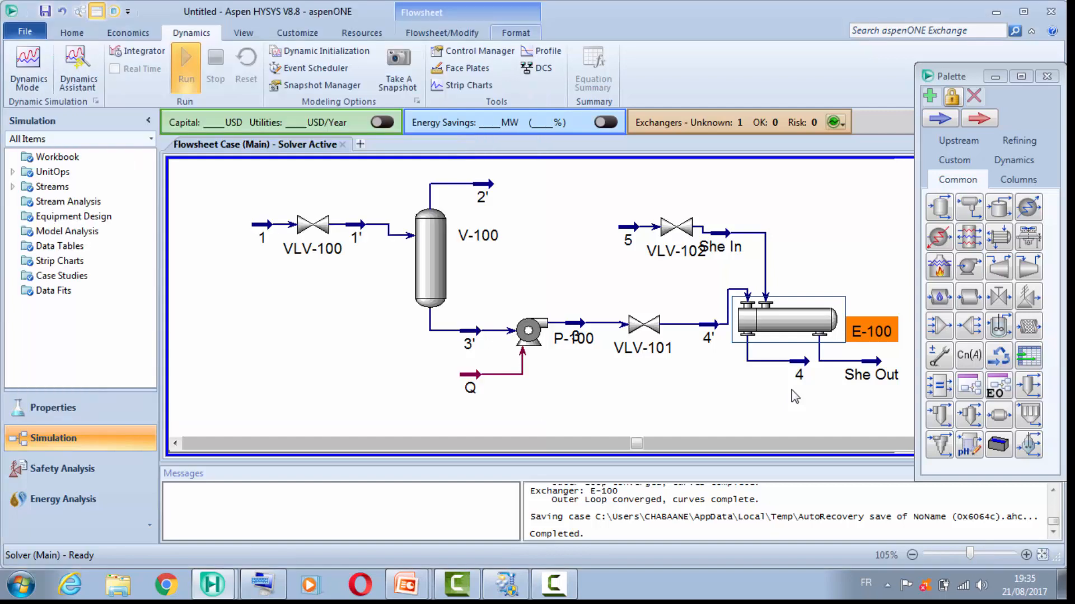
# Step: Activate the power specification and deactivate the efficiency specification in pump P-100's dynamic specifications, and close its window
pyautogui.doubleClick(528, 330)
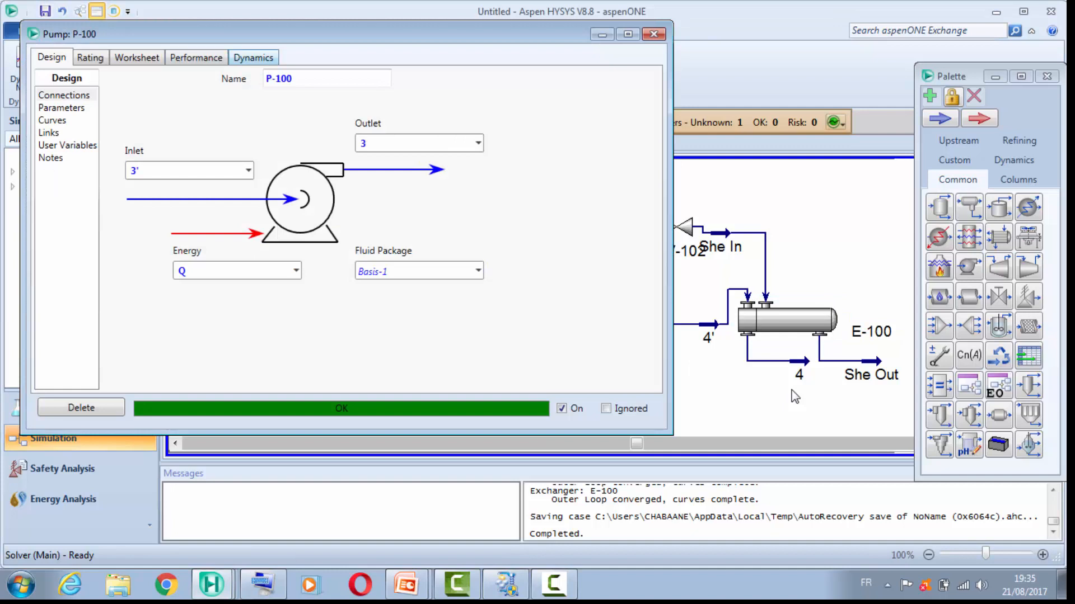
pyautogui.click(253, 58)
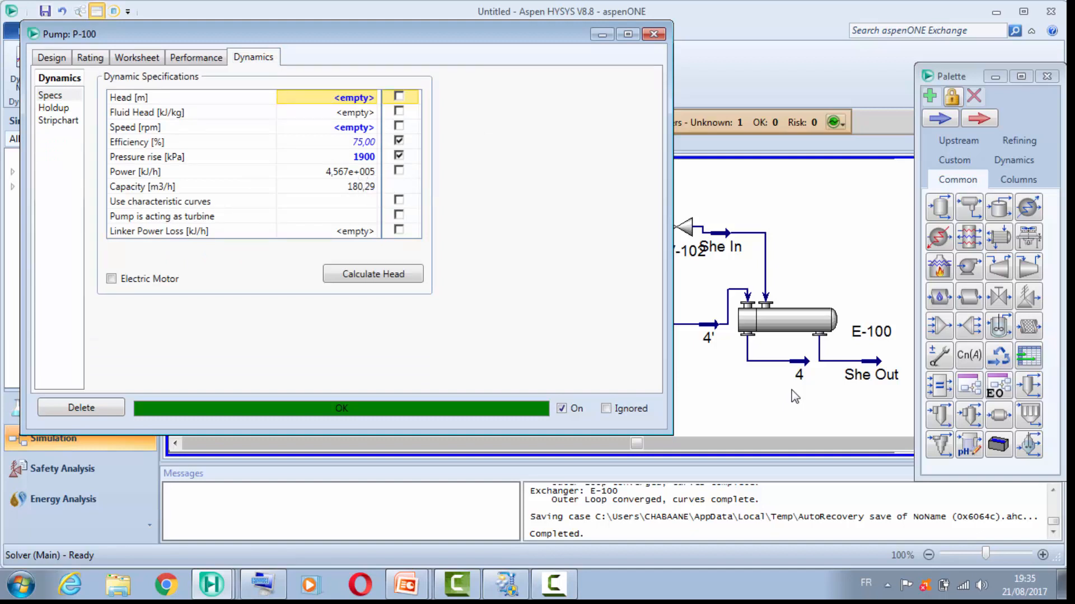
pyautogui.click(398, 170)
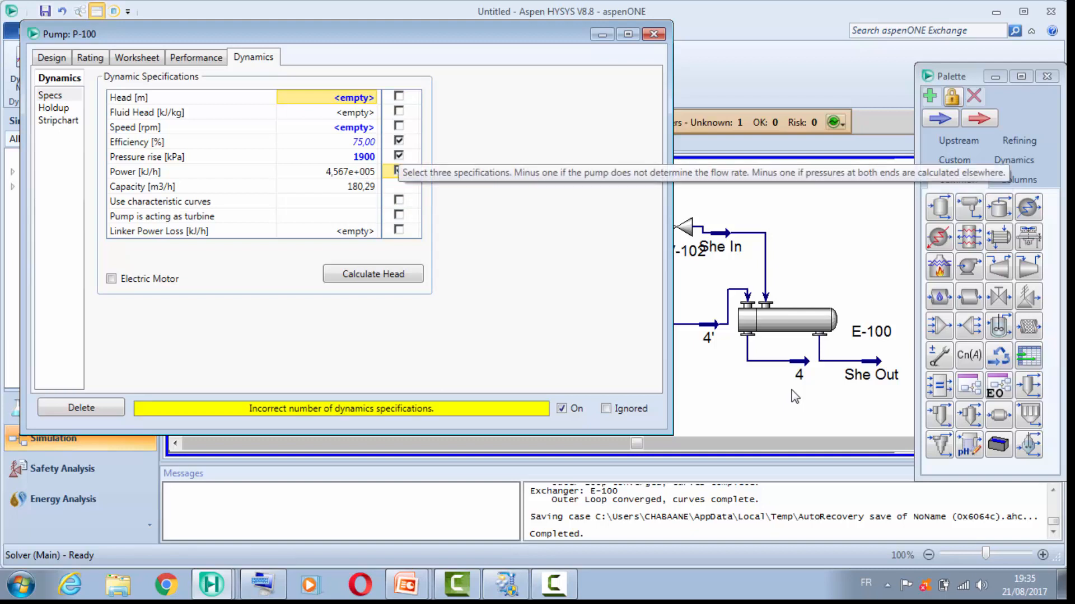
pyautogui.click(398, 141)
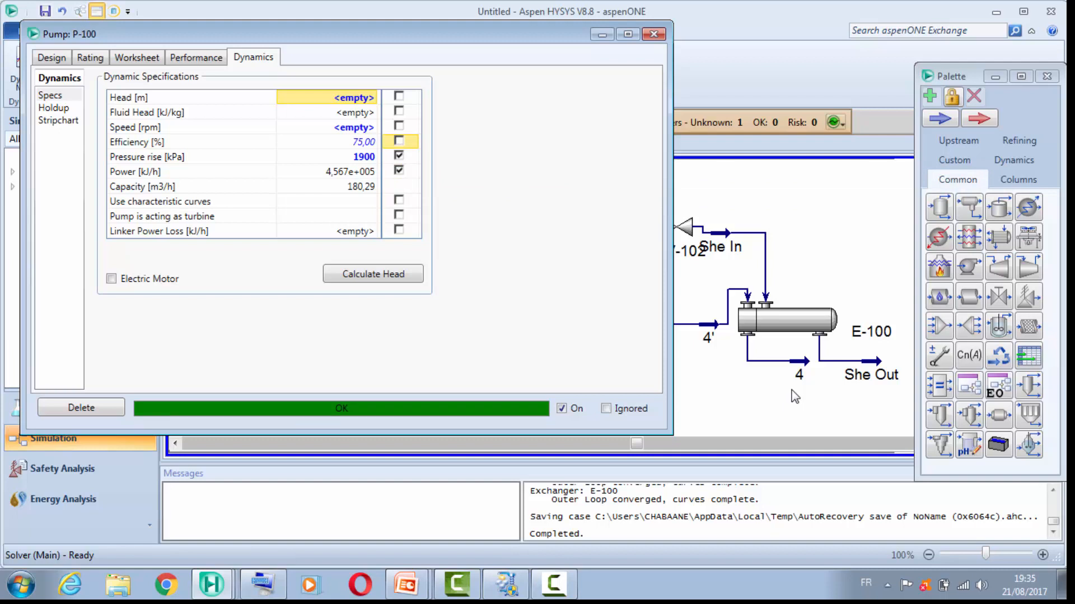
pyautogui.click(654, 34)
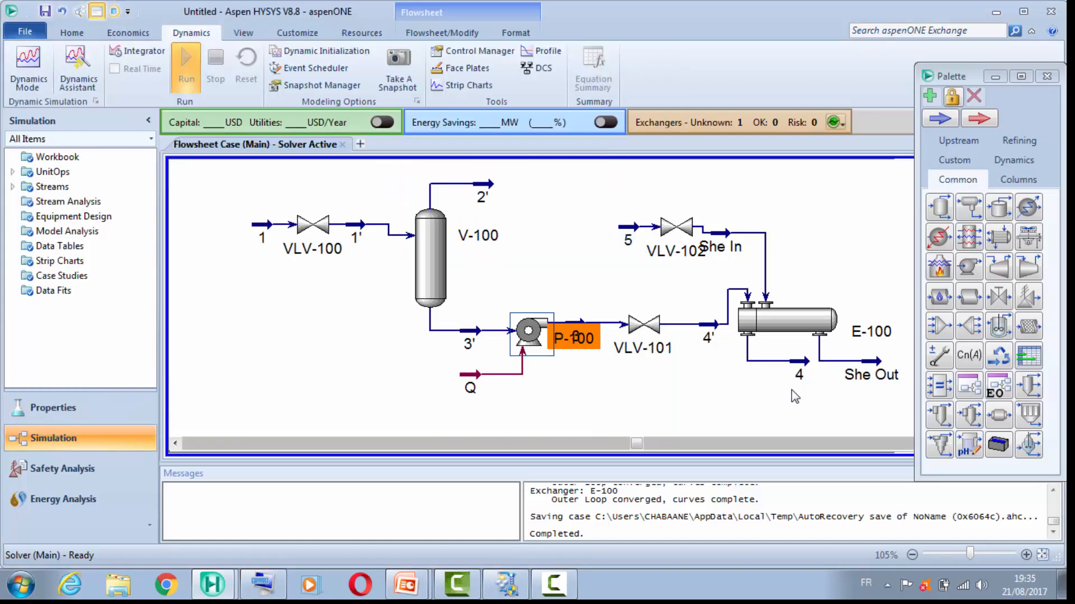
# Step: Rerun the Dynamics Assistant, check its remaining miscellaneous specification suggestions for pump P-100 and close it without applying changes
pyautogui.click(77, 72)
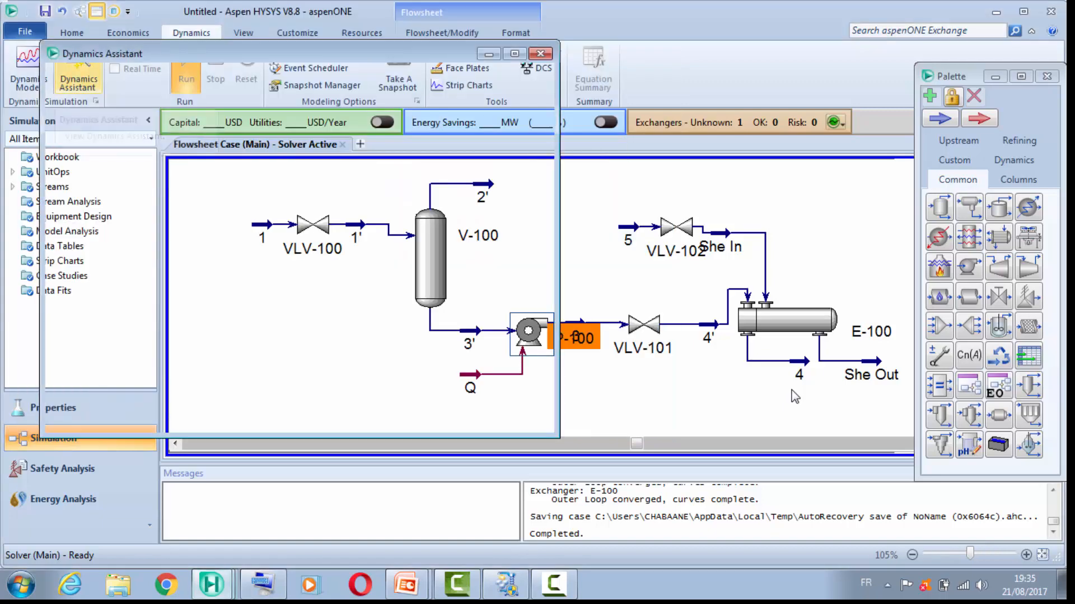
pyautogui.click(73, 76)
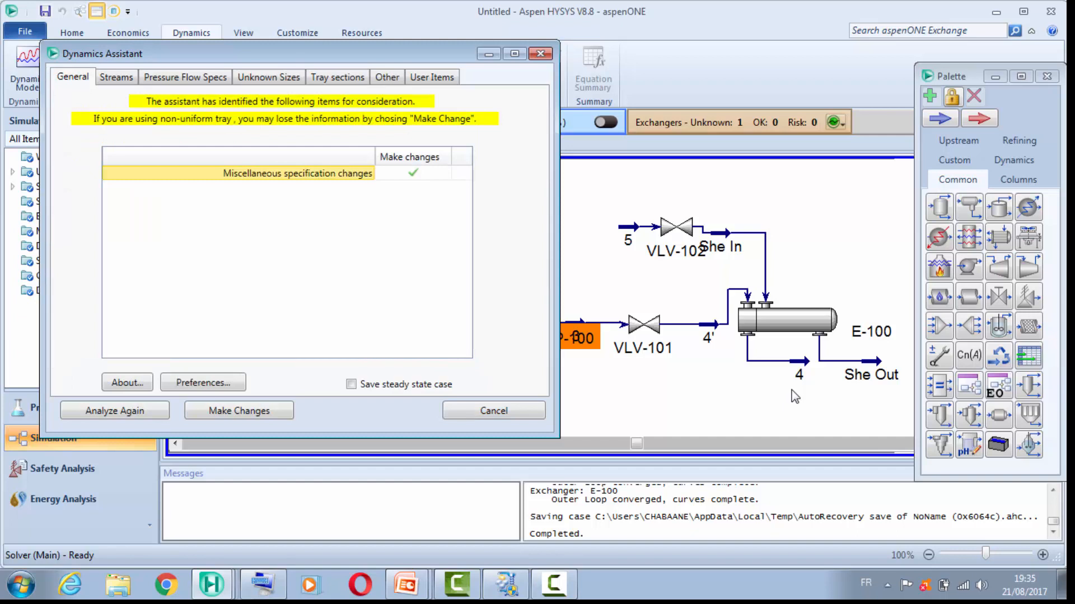
pyautogui.click(386, 77)
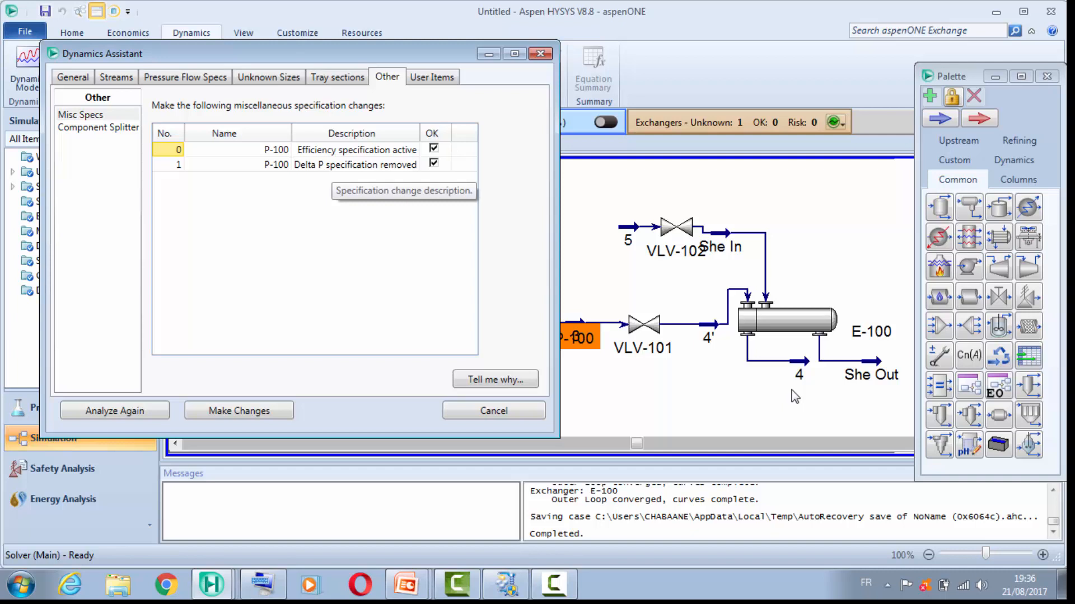
pyautogui.click(541, 53)
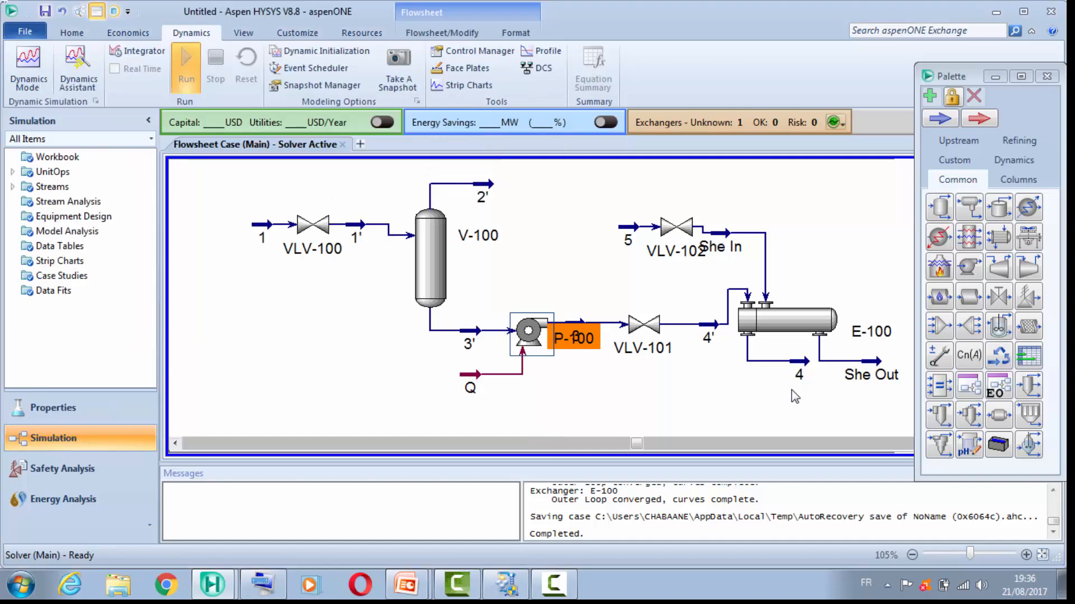
# Step: Deactivate the pressure rise specification of pump P-100 and close its property window
pyautogui.doubleClick(529, 331)
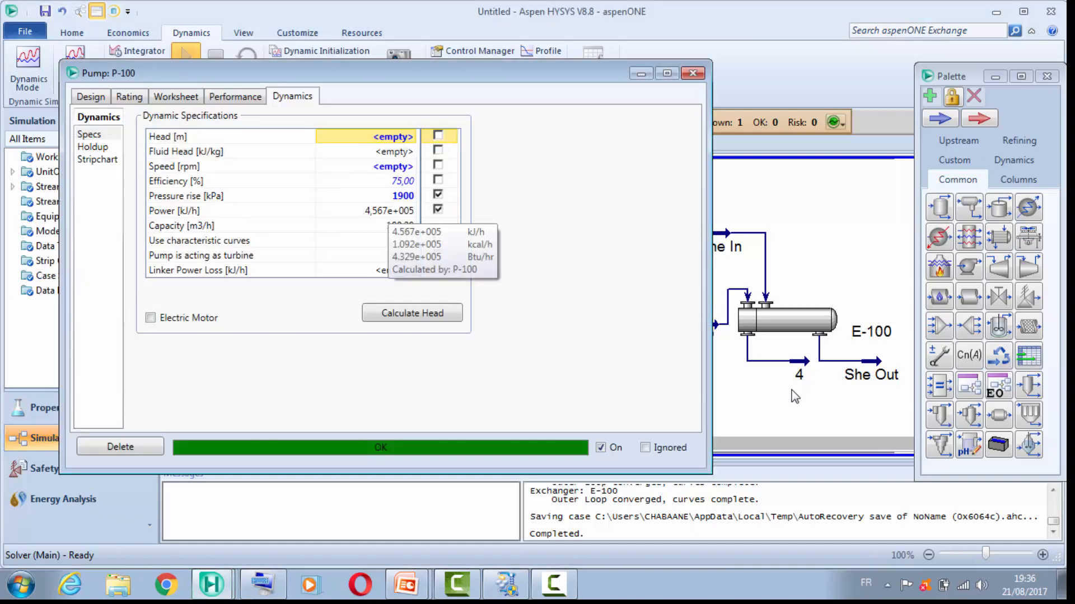
pyautogui.click(438, 194)
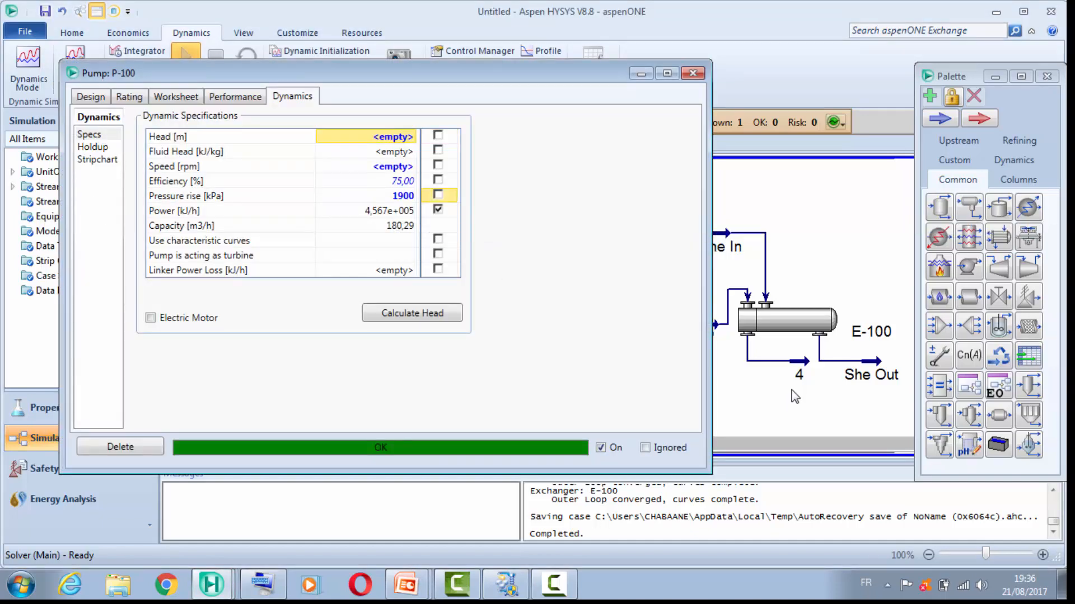
pyautogui.click(692, 73)
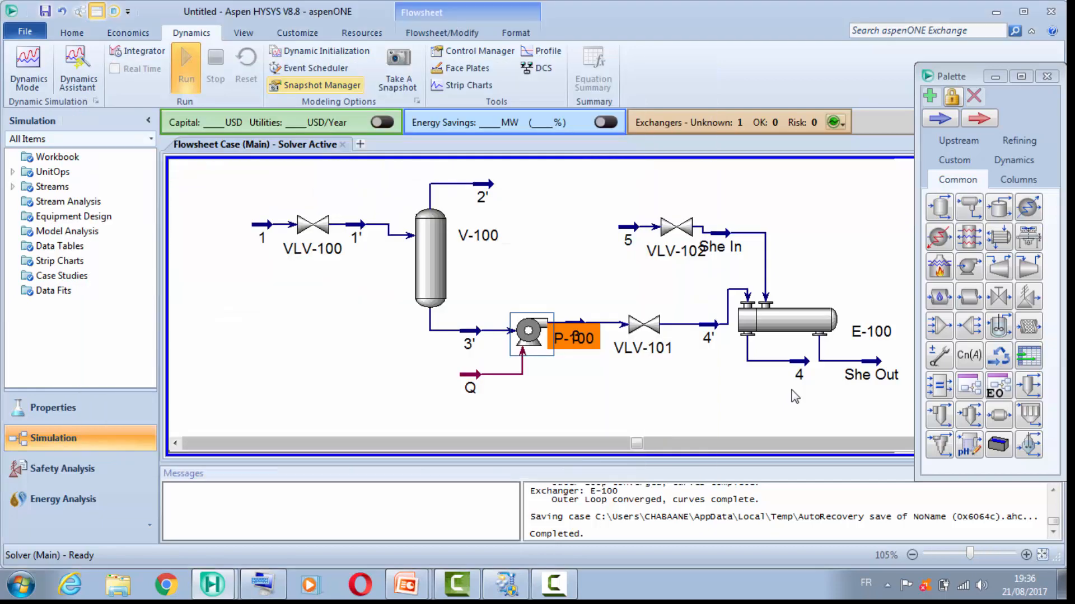
# Step: Rerun the Dynamics Assistant, review its general summary and the miscellaneous specification suggestions for pump P-100, and close it without applying changes
pyautogui.click(78, 70)
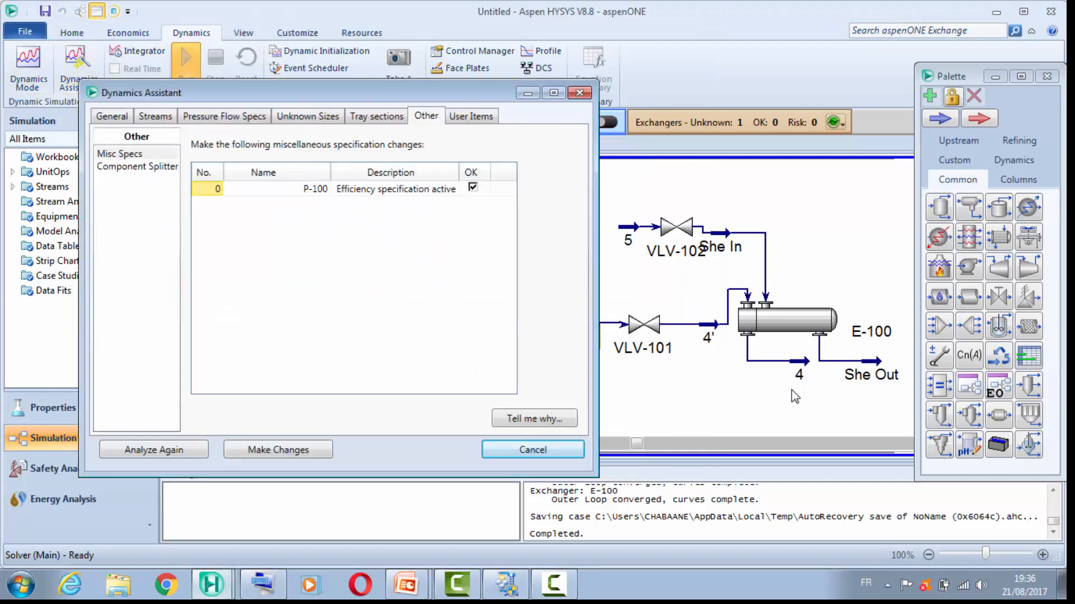
pyautogui.click(112, 116)
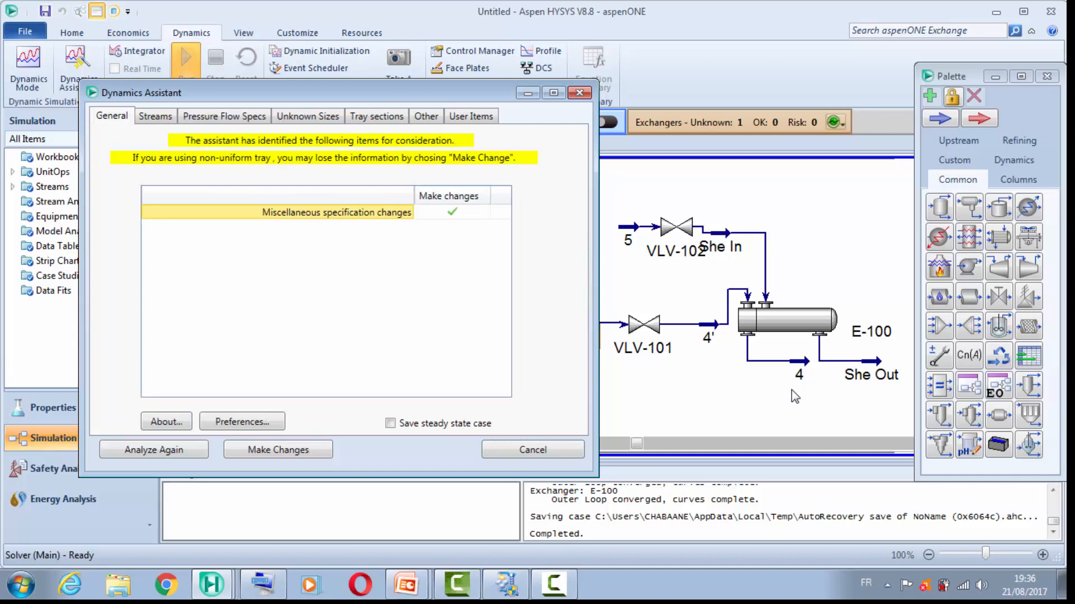
pyautogui.click(426, 116)
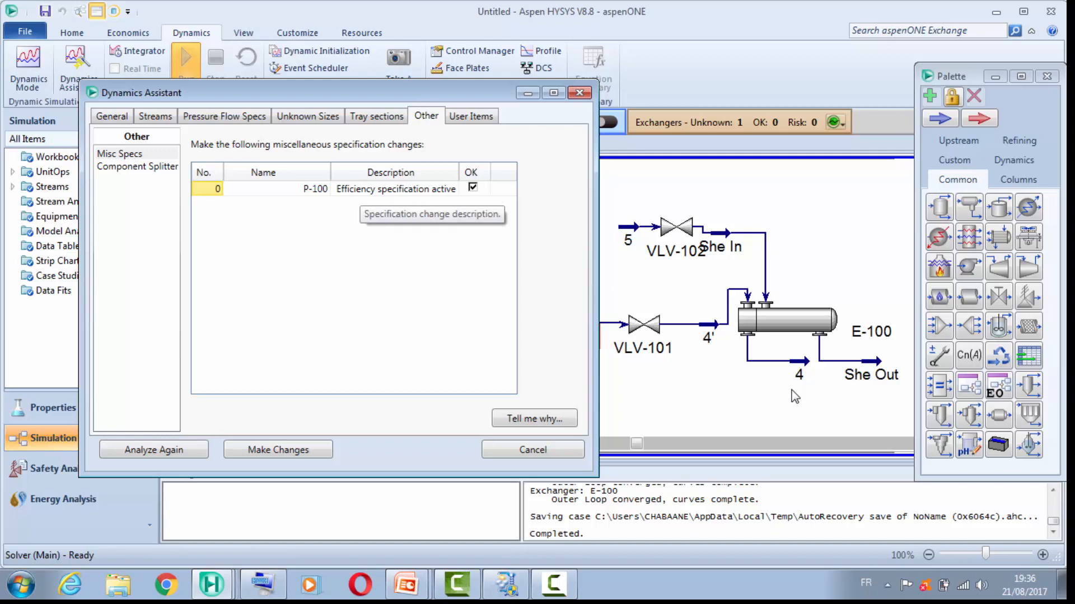
pyautogui.click(579, 92)
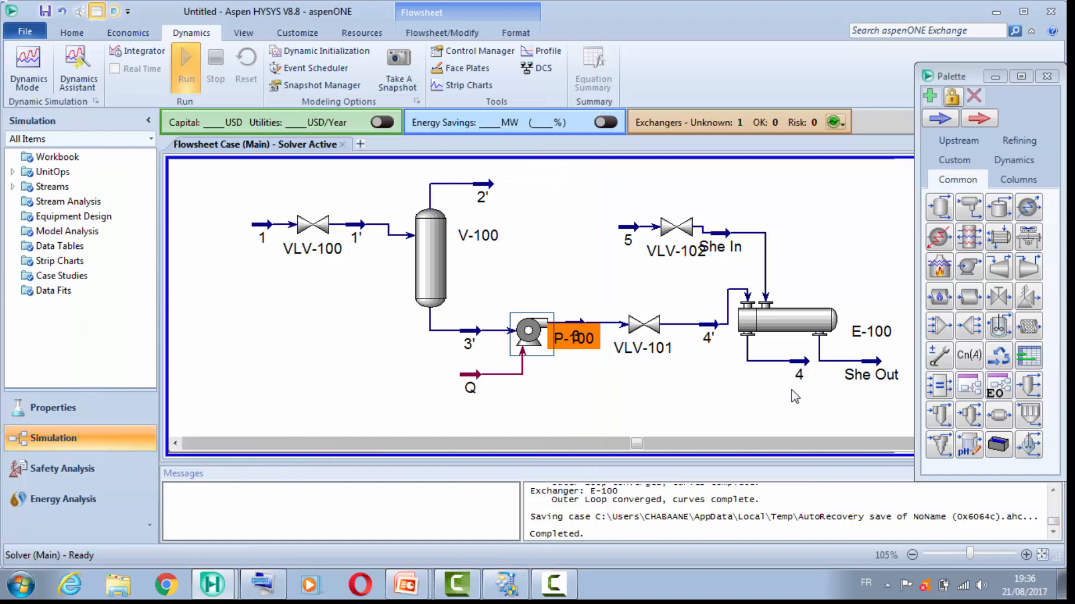
# Step: Activate the efficiency specification in pump P-100's dynamic specifications, and recheck the flowsheet with the Dynamics Assistant
pyautogui.doubleClick(528, 330)
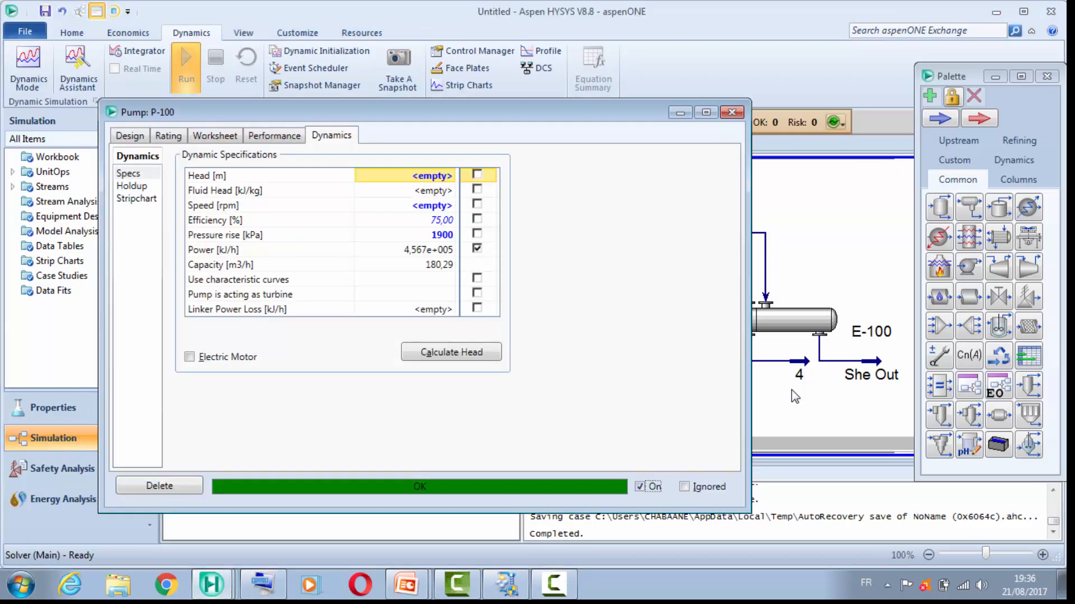
pyautogui.click(477, 220)
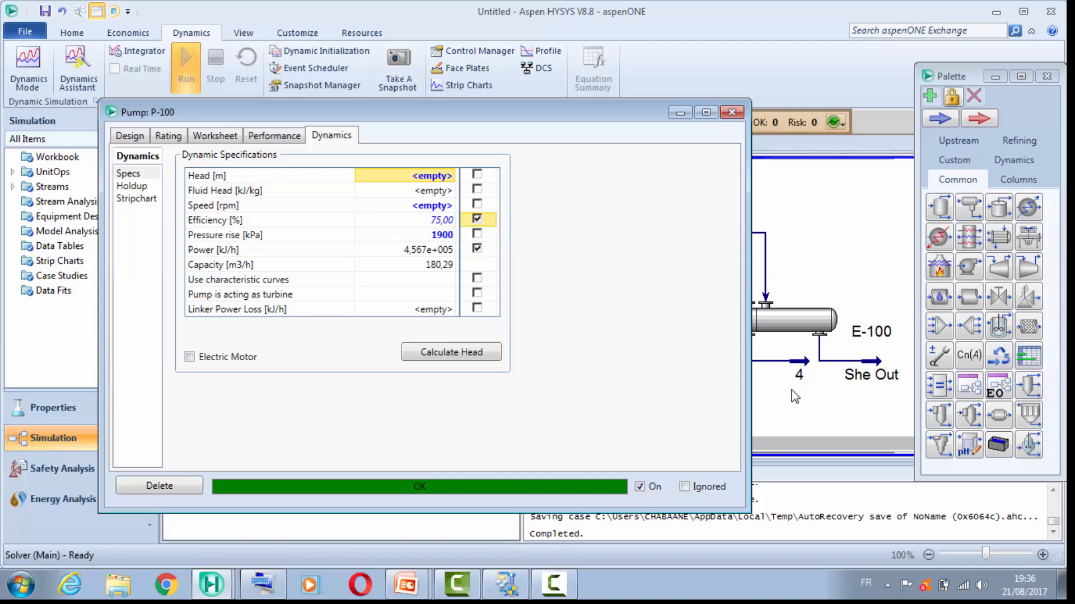
pyautogui.click(732, 113)
pyautogui.click(78, 69)
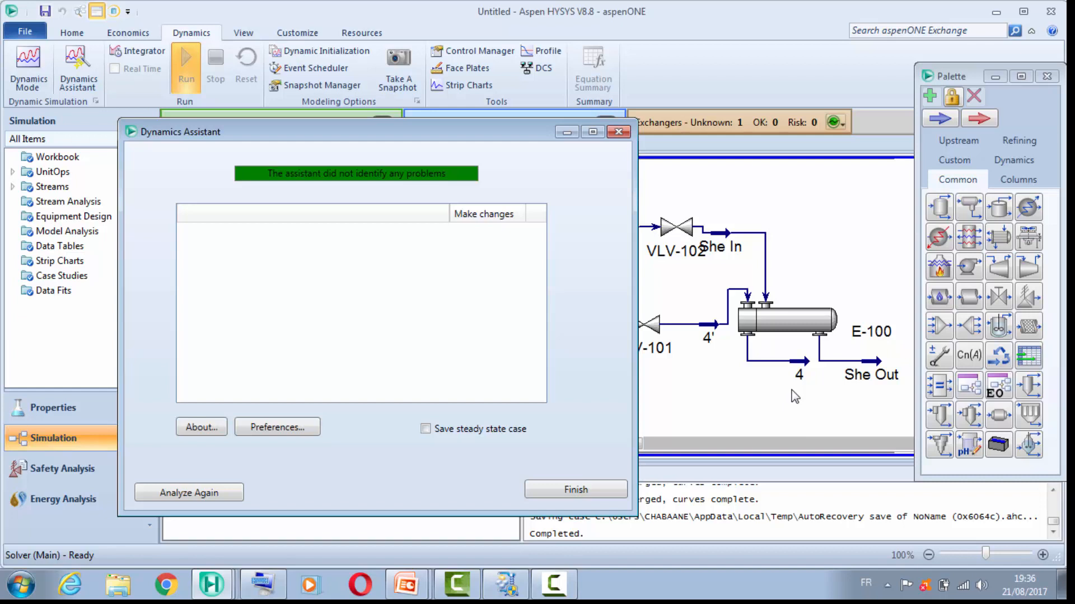
pyautogui.click(618, 132)
# Step: Switch to the HYSYS presentation in PowerPoint and show the "Boucle de Contrôle" slide as a full-screen slideshow
pyautogui.moveTo(407, 585)
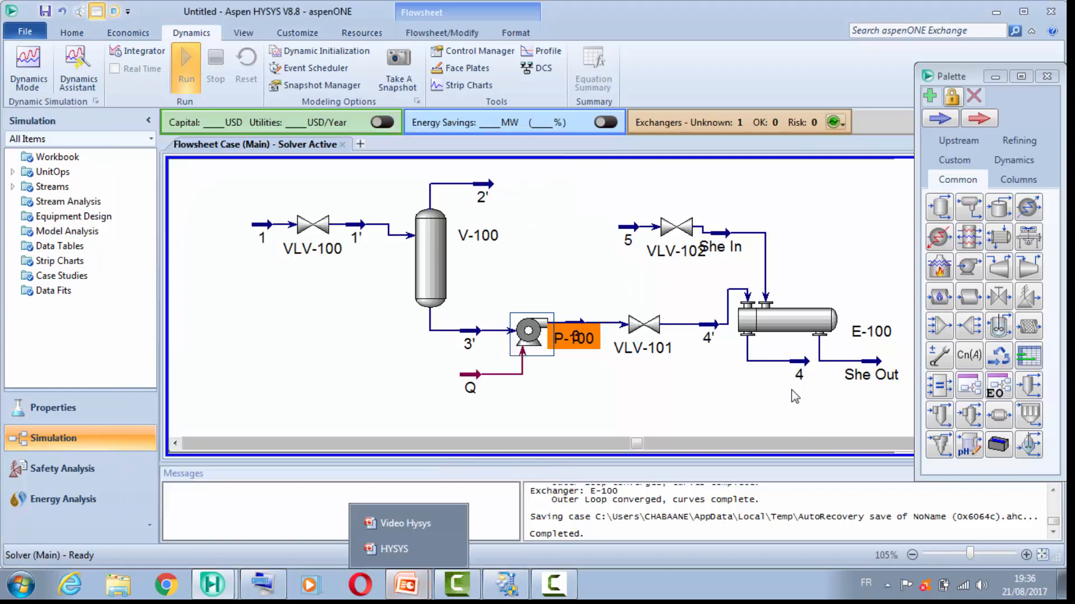
pyautogui.click(405, 523)
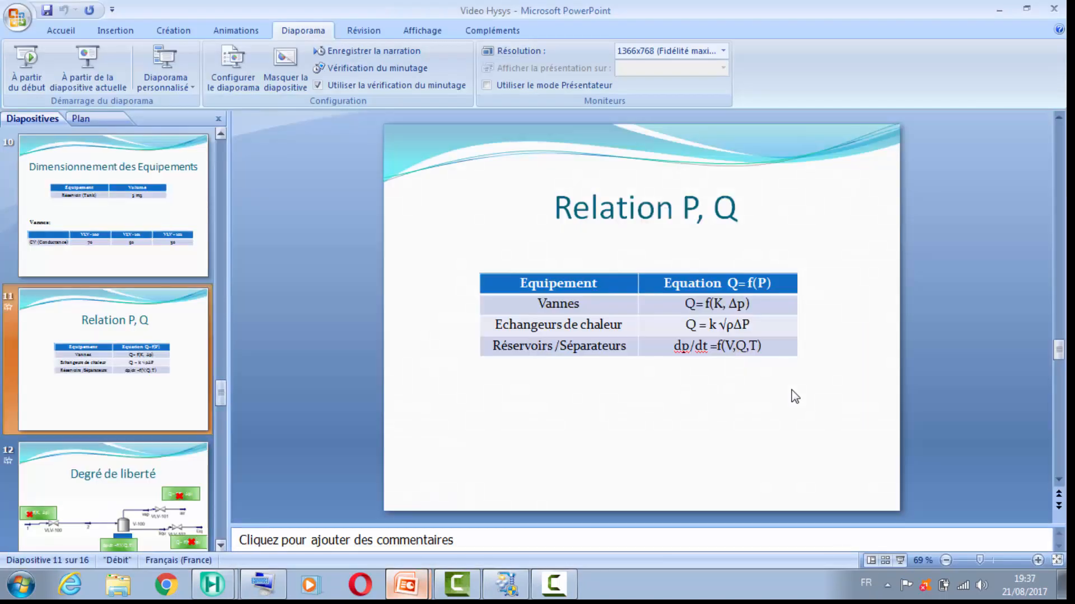
pyautogui.click(407, 585)
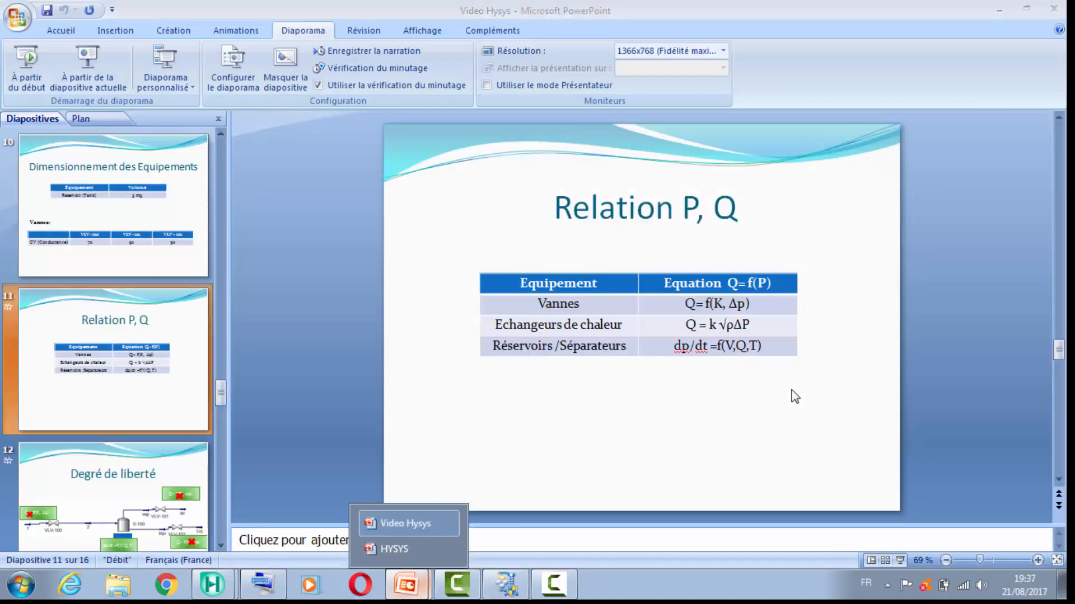
pyautogui.click(395, 549)
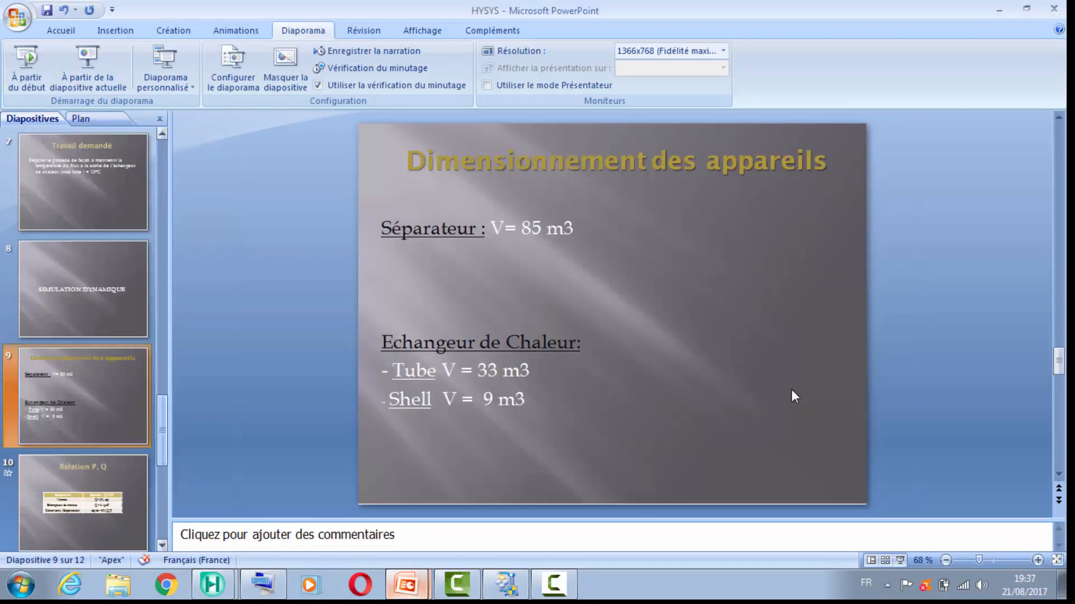
pyautogui.press('Down')
pyautogui.press('Down')
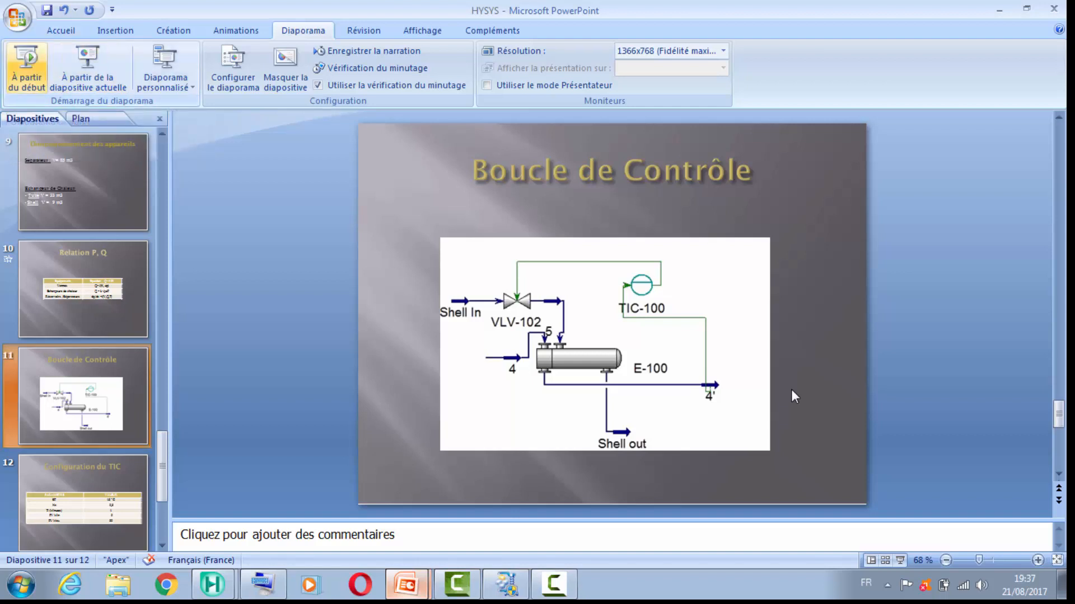
pyautogui.hotkey('shift', 'F5')
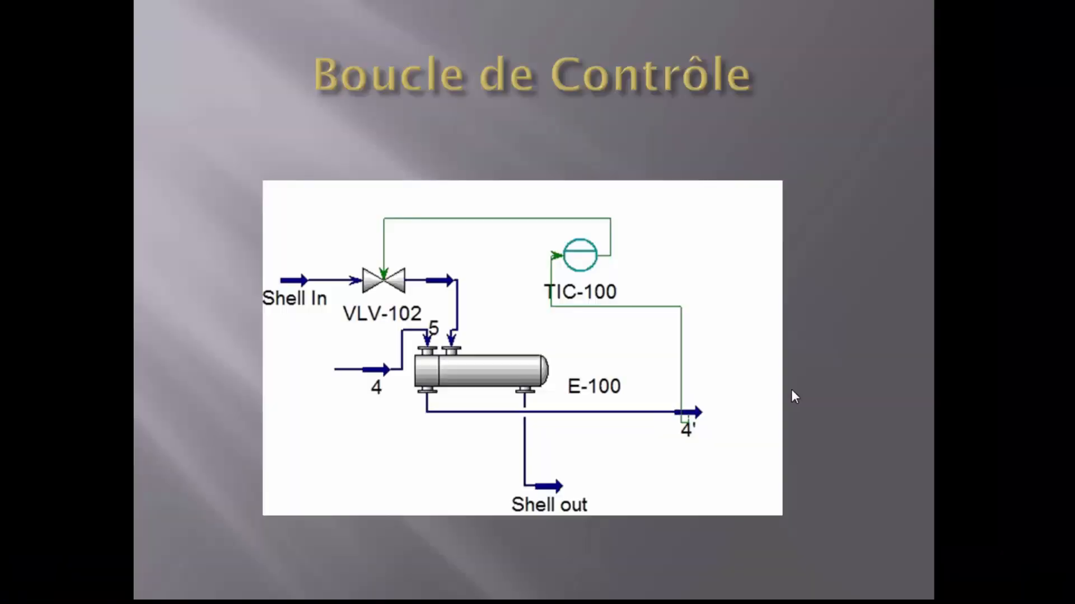
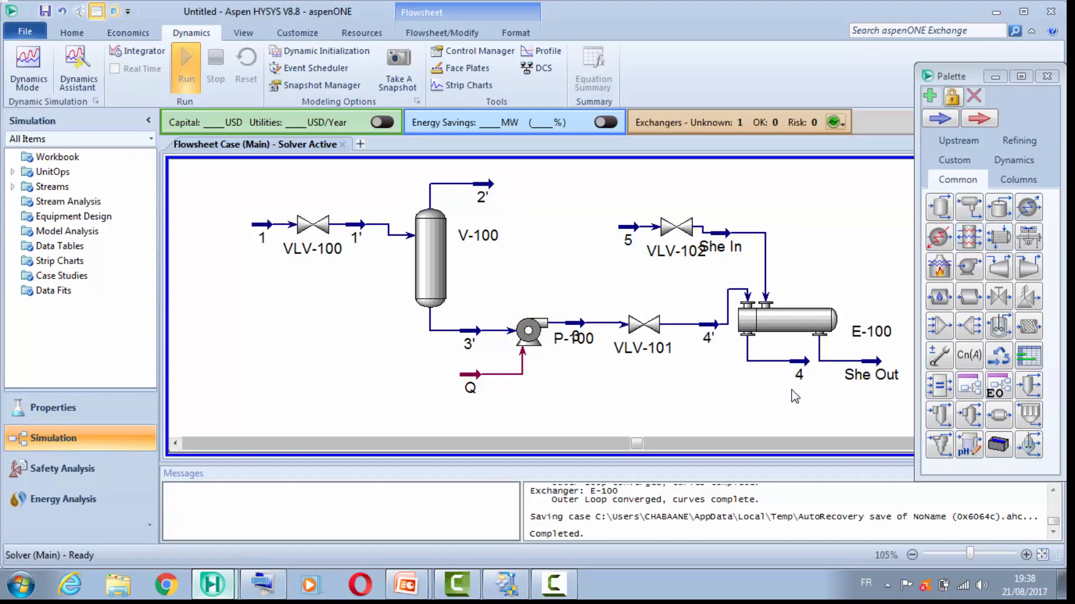
# Step: Place a PID controller from the dynamics operations on the flowsheet above exchanger E-100 and open its properties
pyautogui.moveTo(972, 76); pyautogui.dragTo(985, 58)
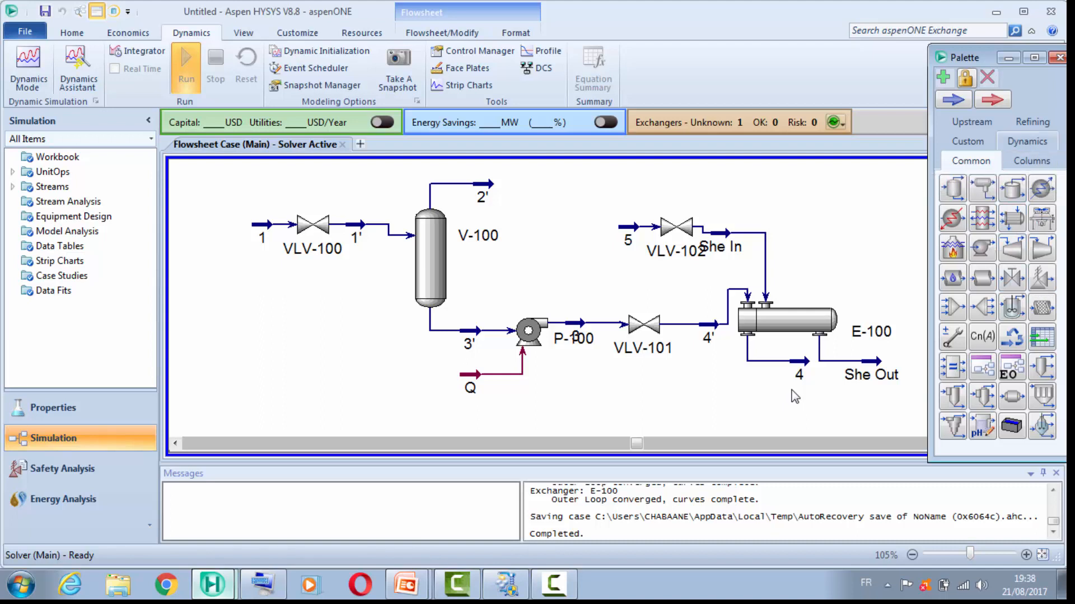
pyautogui.click(1027, 142)
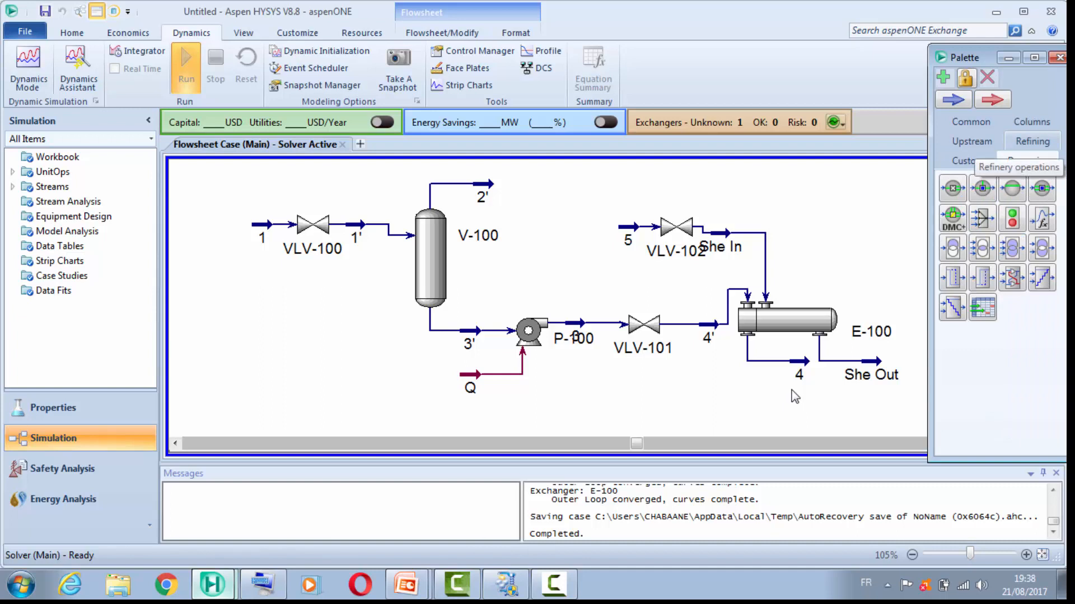
pyautogui.click(1012, 188)
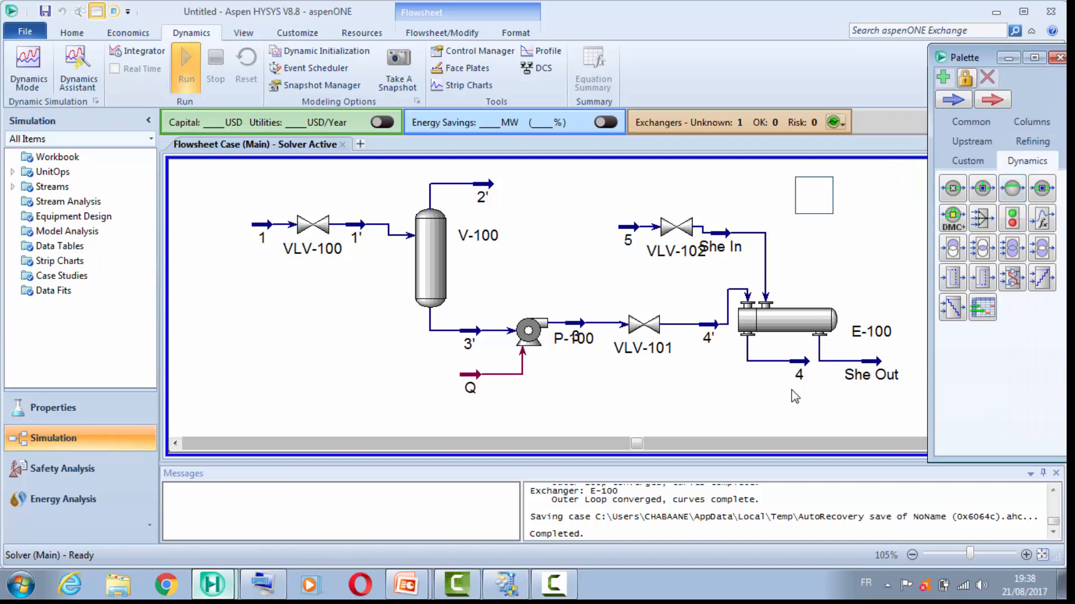
pyautogui.click(809, 196)
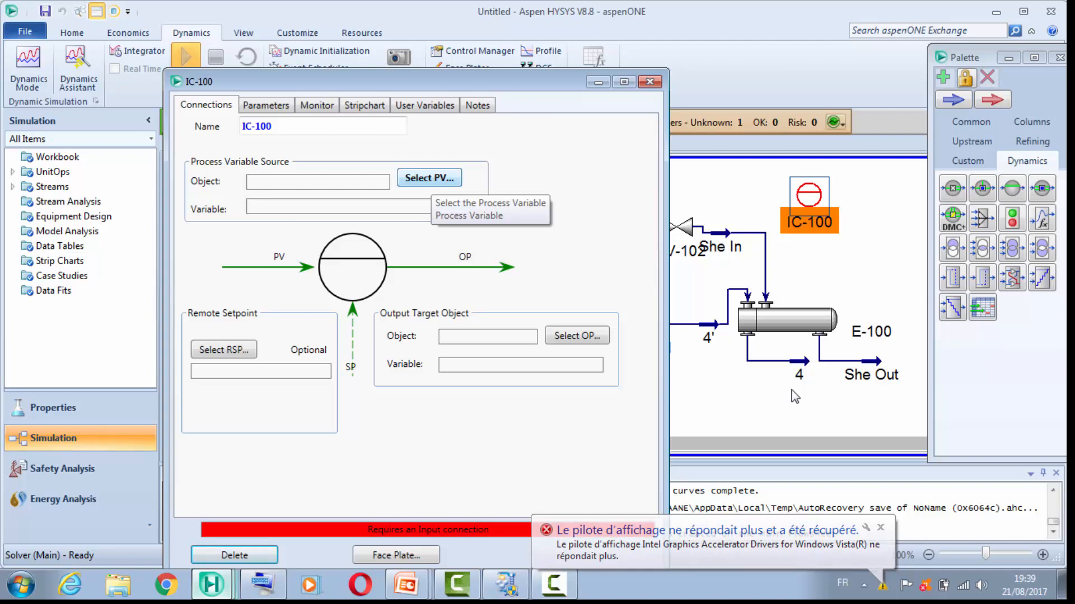
# Step: Set the controller's process variable source to the Temperature of stream 4
pyautogui.click(430, 178)
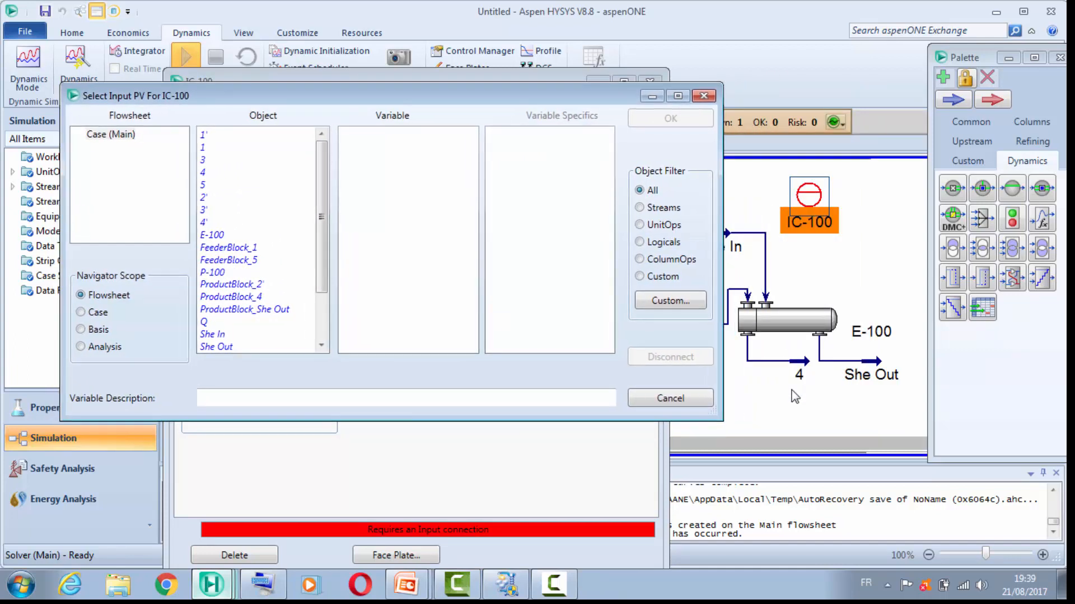
pyautogui.click(216, 173)
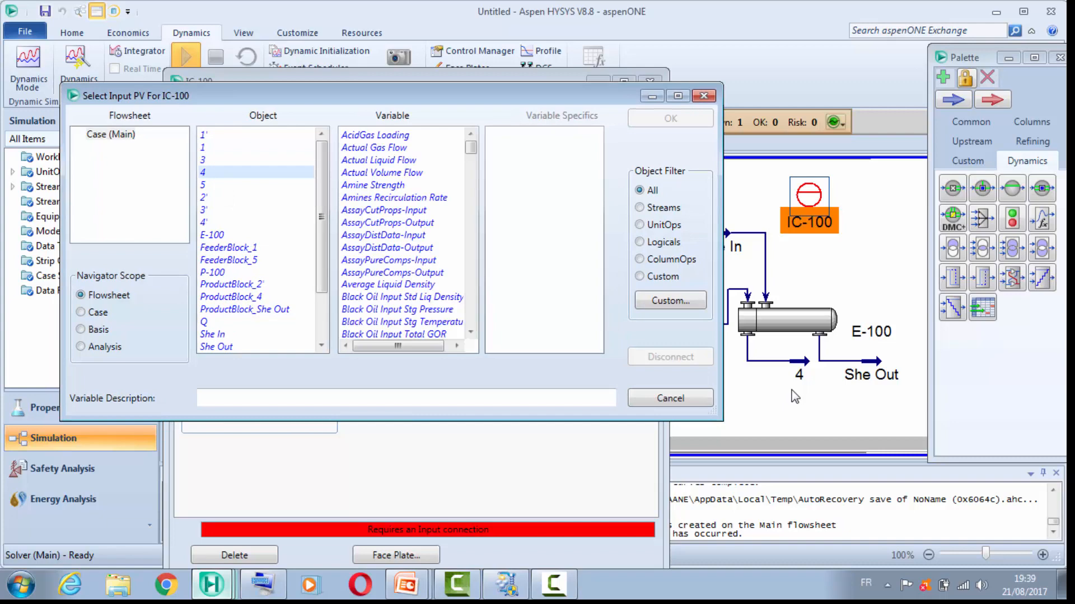
pyautogui.moveTo(471, 147); pyautogui.dragTo(471, 312)
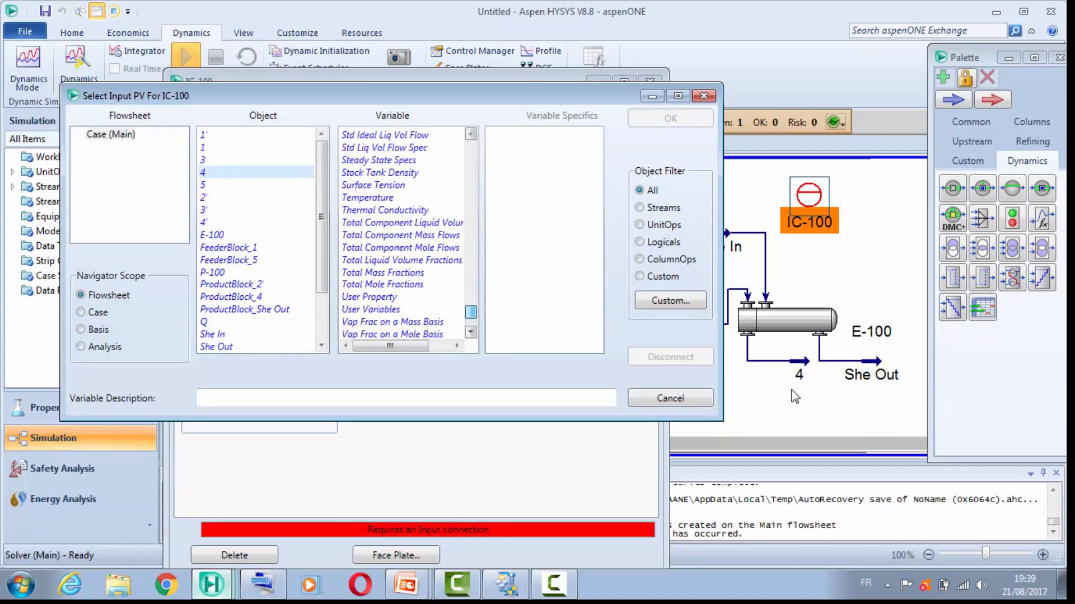
pyautogui.click(367, 198)
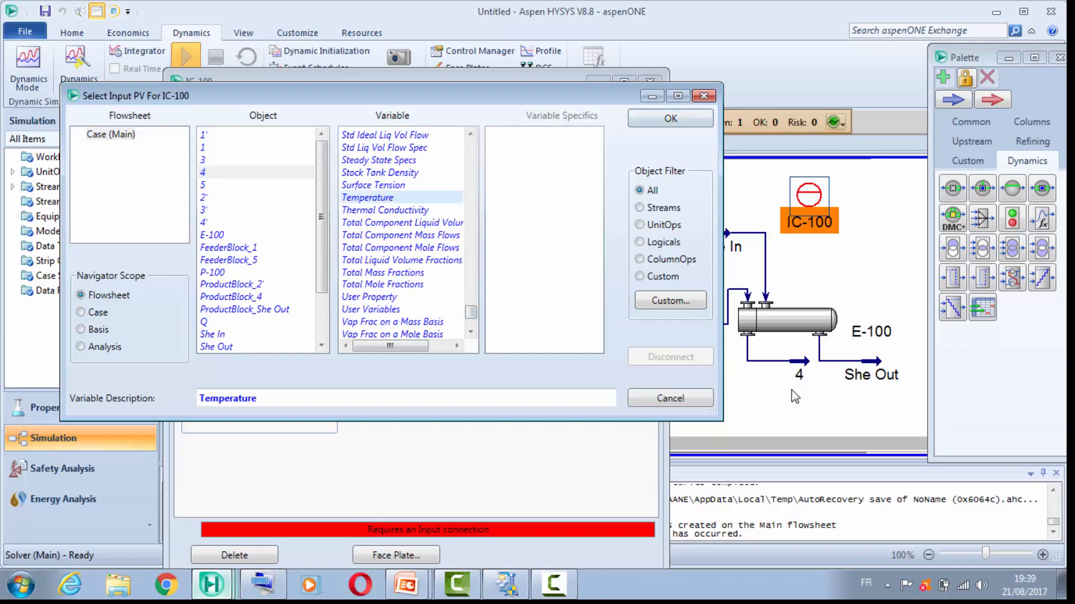
pyautogui.click(670, 118)
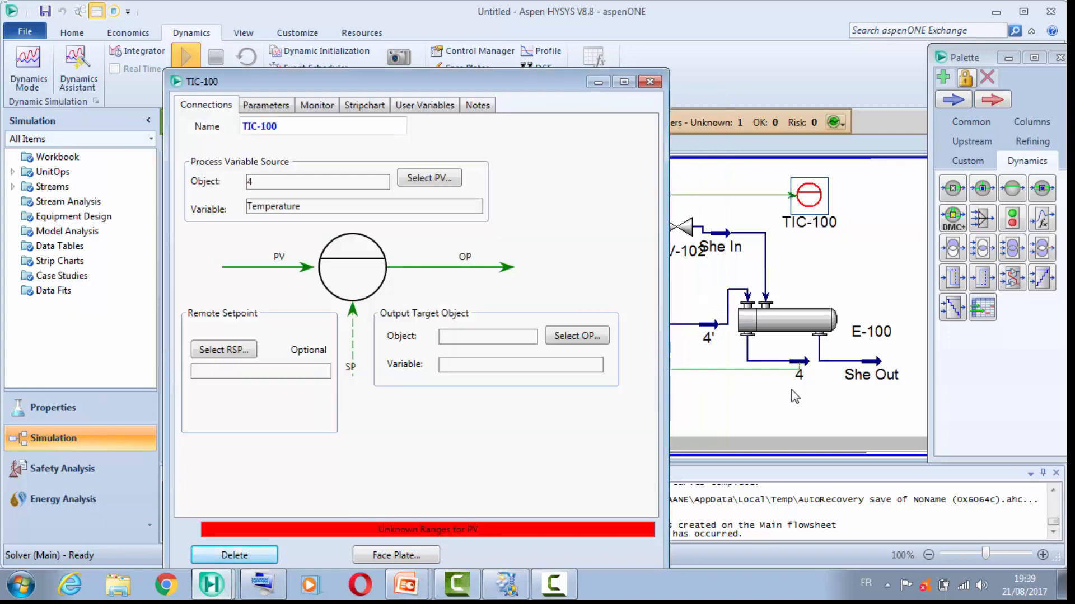
# Step: Set the controller's output target to the Actuator Desired Position of valve VLV-102
pyautogui.moveTo(391, 81)
pyautogui.mouseDown()
pyautogui.moveTo(224, 88)
pyautogui.moveTo(162, 119)
pyautogui.moveTo(117, 181)
pyautogui.moveTo(149, 188)
pyautogui.moveTo(223, 125)
pyautogui.moveTo(352, 105)
pyautogui.mouseUp()
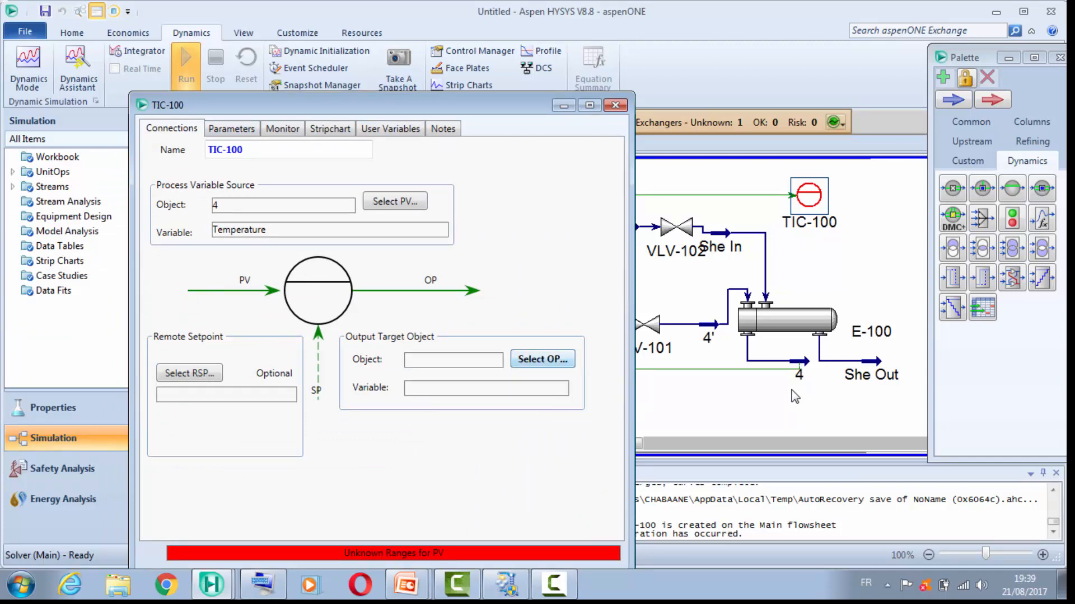
pyautogui.click(543, 359)
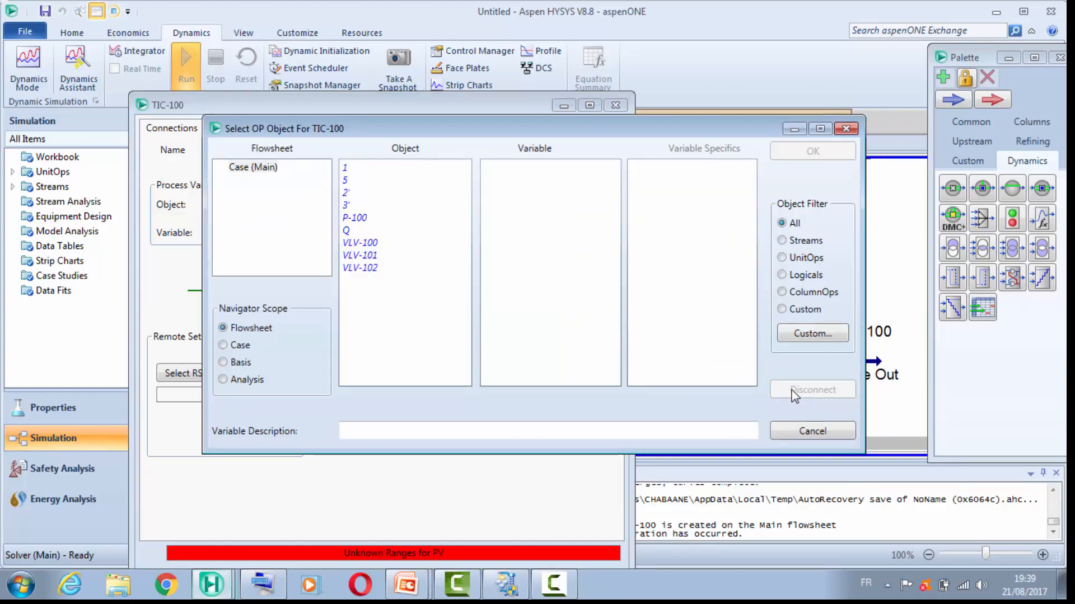
pyautogui.moveTo(504, 129)
pyautogui.mouseDown()
pyautogui.moveTo(354, 92)
pyautogui.moveTo(342, 245)
pyautogui.moveTo(370, 375)
pyautogui.moveTo(448, 193)
pyautogui.moveTo(509, 95)
pyautogui.mouseUp()
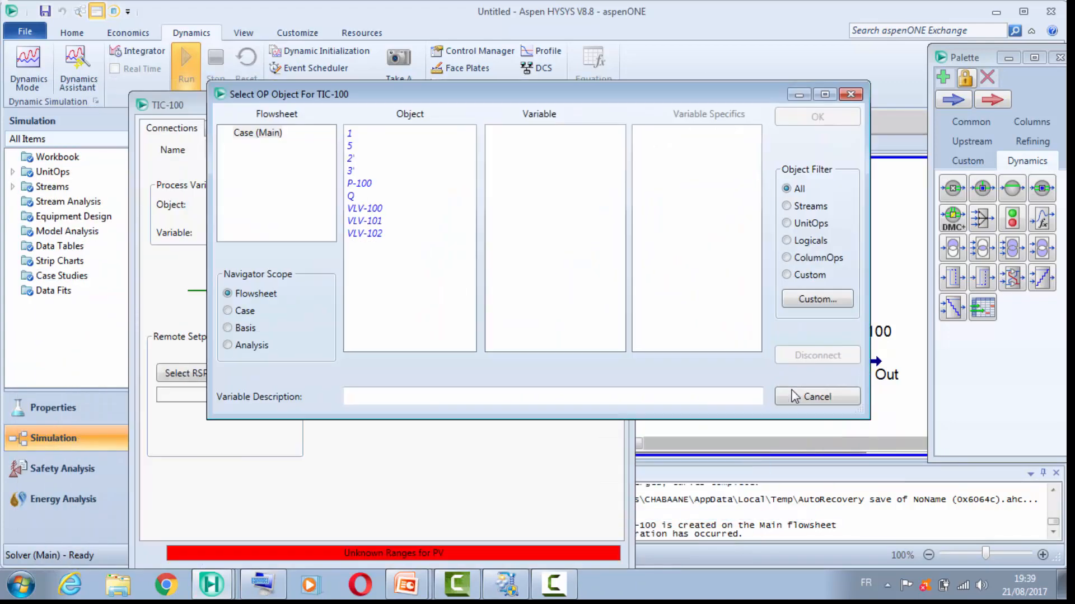
pyautogui.click(365, 234)
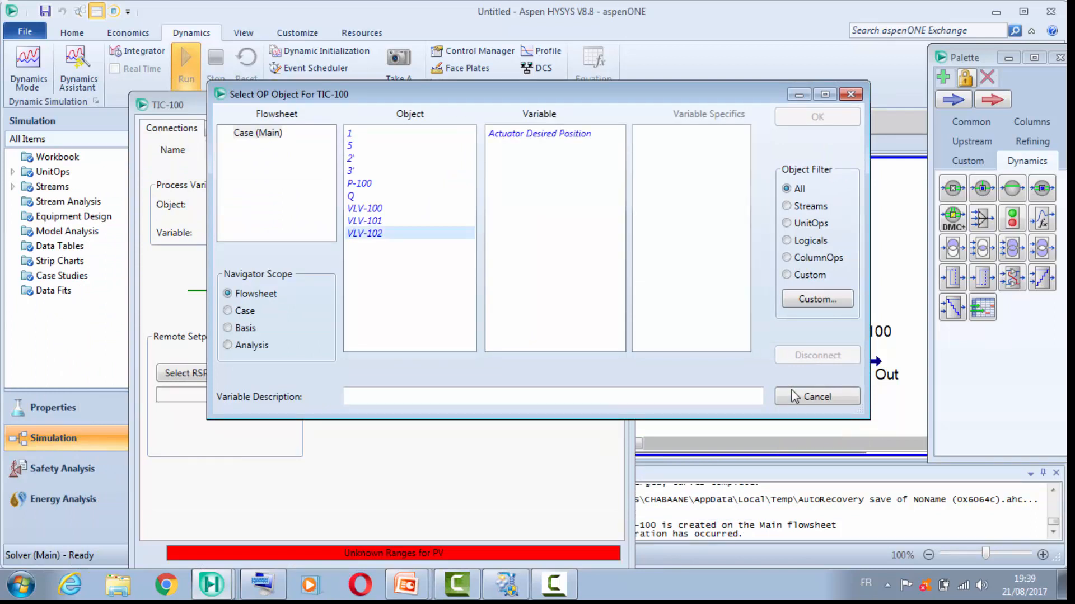
pyautogui.click(539, 133)
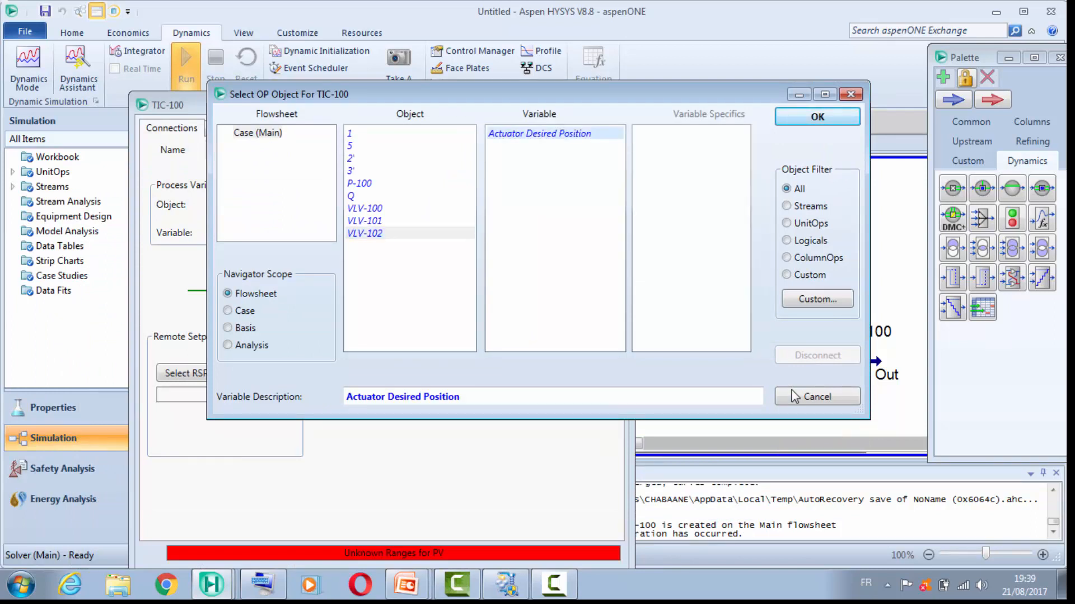
pyautogui.press('Return')
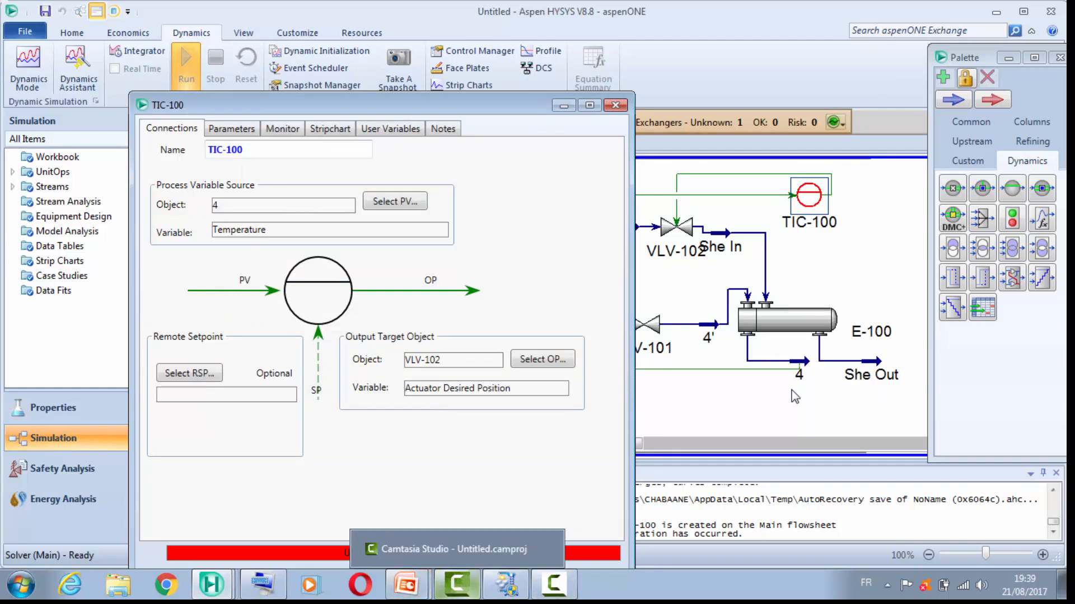
# Step: Review the configuration parameters of controller TIC-100 and close its property window
pyautogui.moveTo(407, 585)
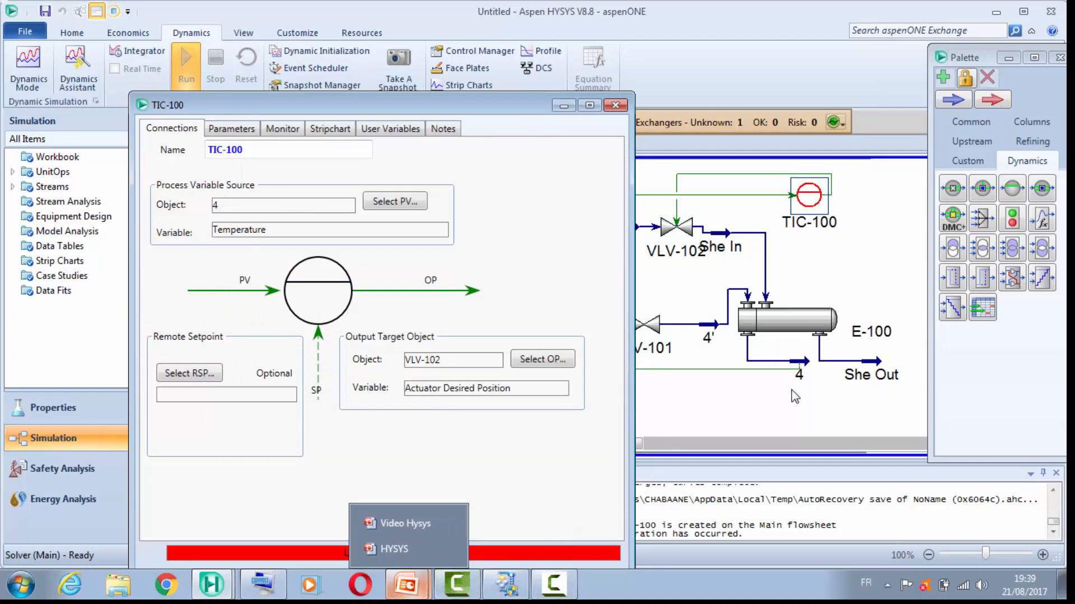
pyautogui.moveTo(463, 104); pyautogui.dragTo(462, 68)
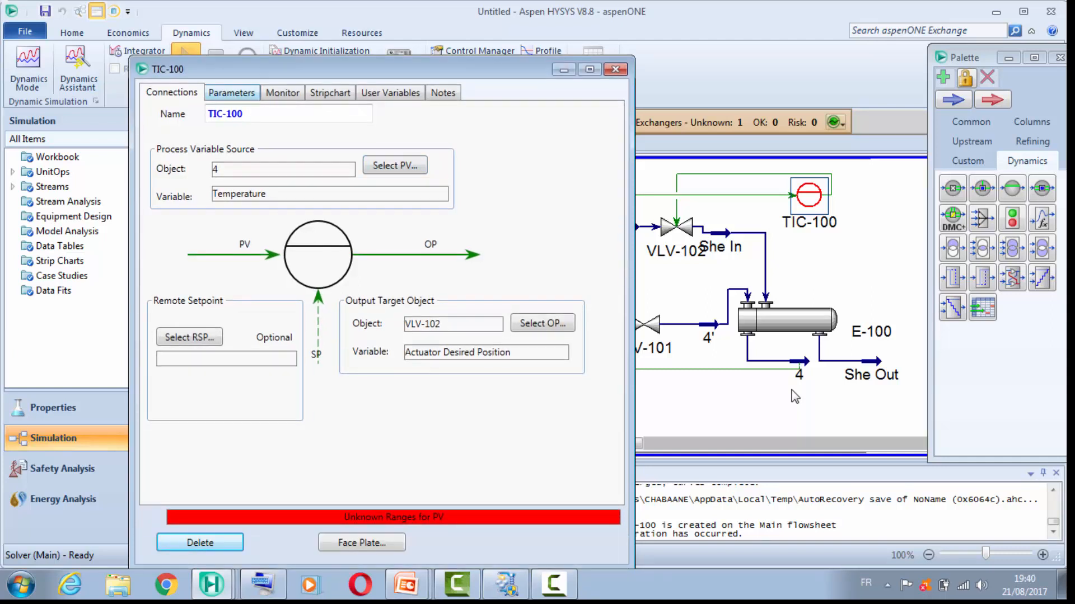
pyautogui.click(231, 93)
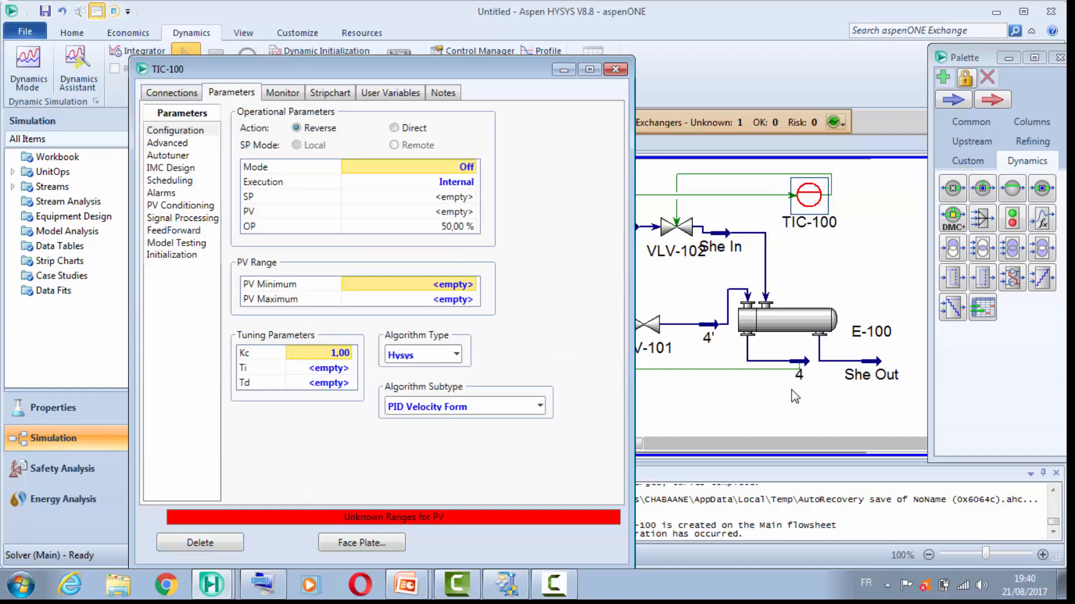
pyautogui.moveTo(462, 69); pyautogui.dragTo(449, 51)
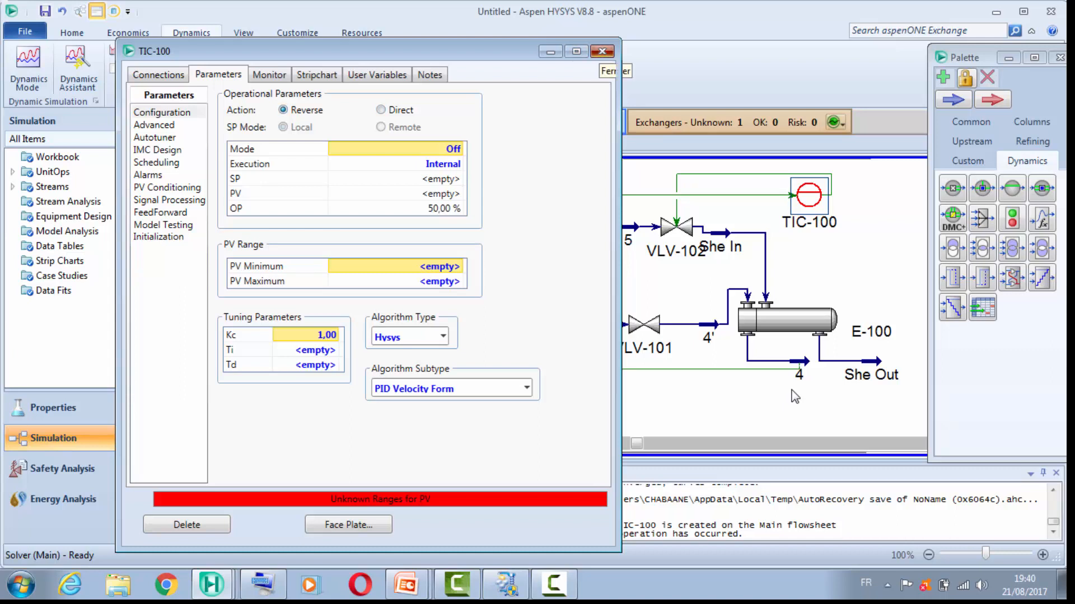
pyautogui.click(602, 51)
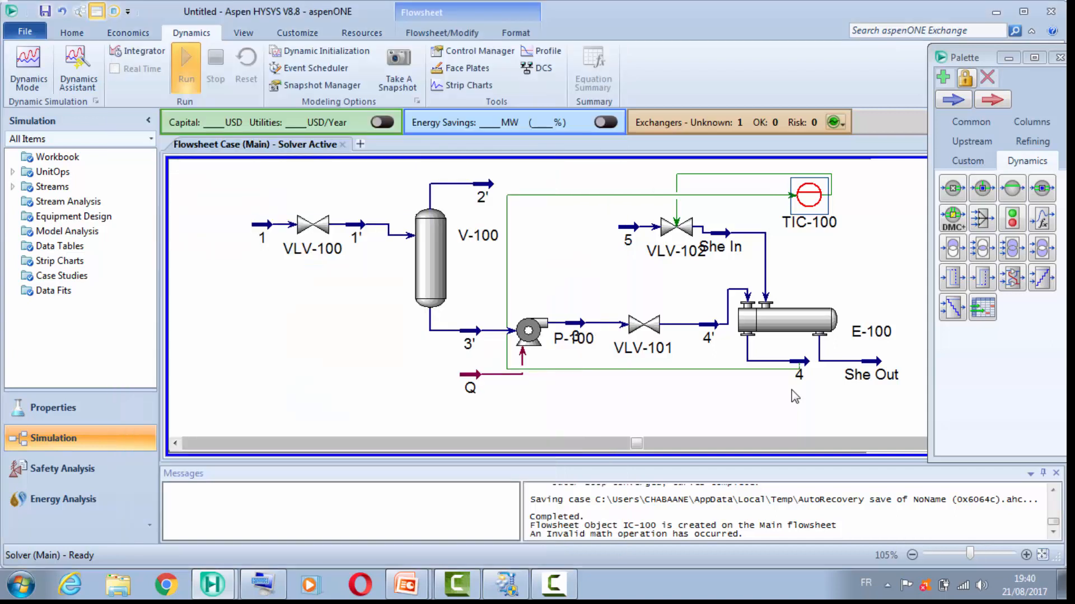
# Step: Reopen controller TIC-100 and set its PV range to a minimum of 0 C and a maximum of 50 C
pyautogui.moveTo(795, 396)
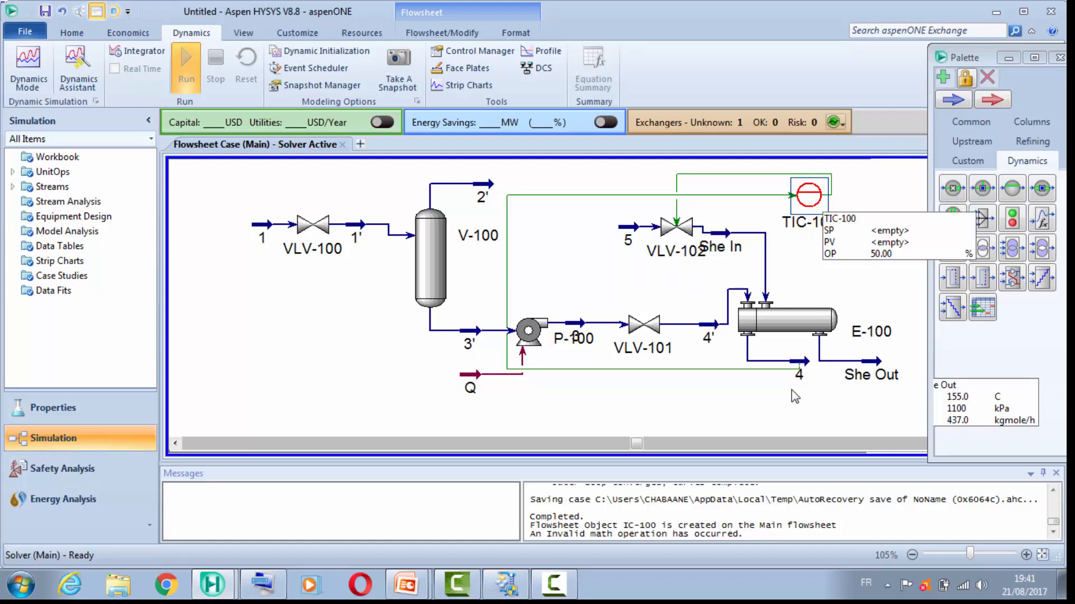
pyautogui.doubleClick(809, 196)
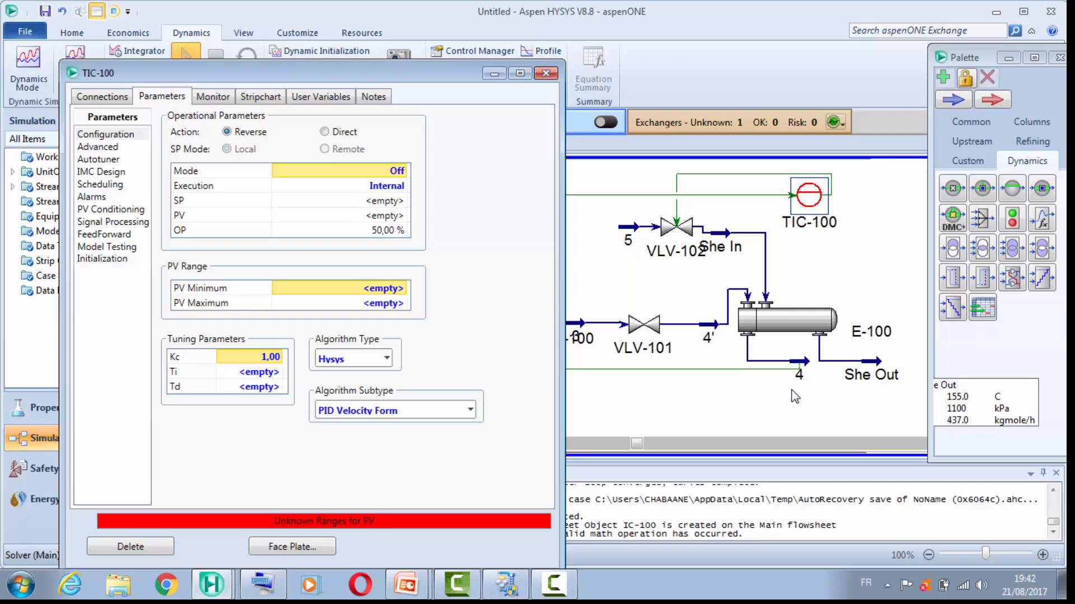
pyautogui.write('à')
pyautogui.press('BackSpace')
pyautogui.write('°')
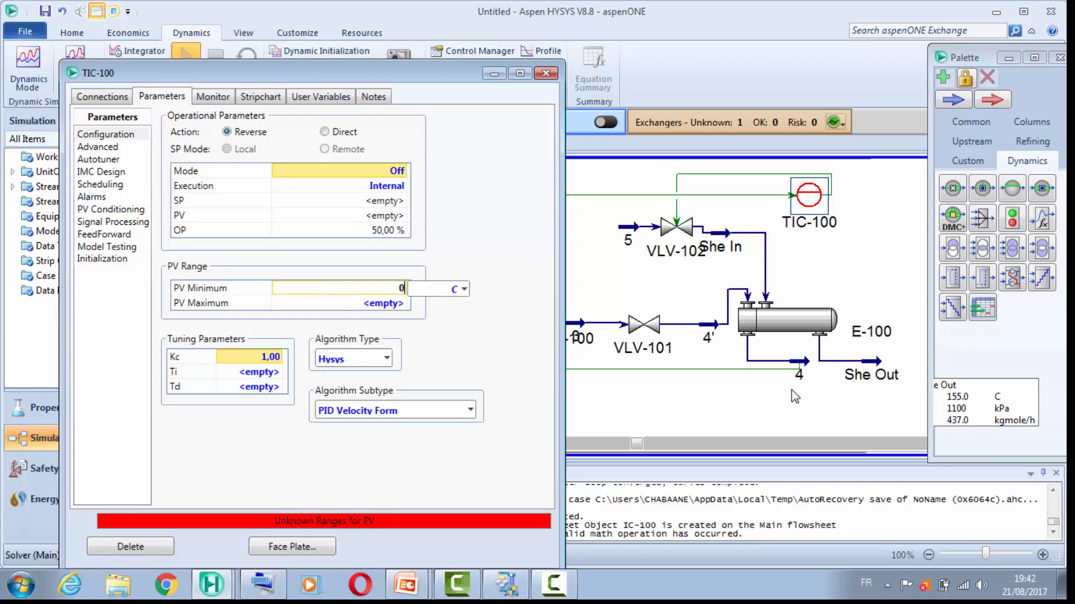
pyautogui.write('0')
pyautogui.press('Return')
pyautogui.write('5')
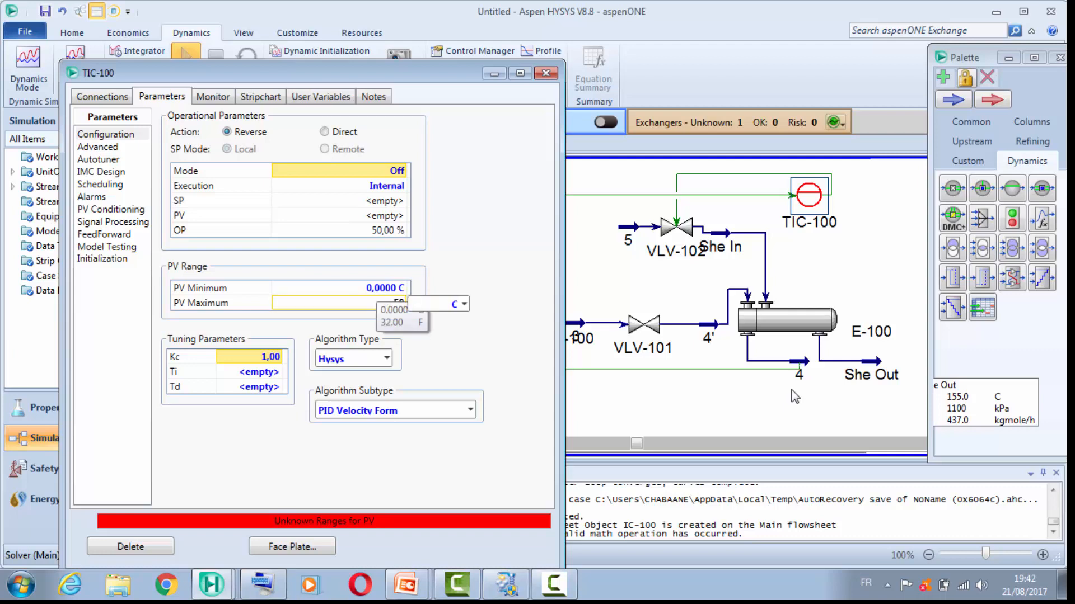
pyautogui.write('9')
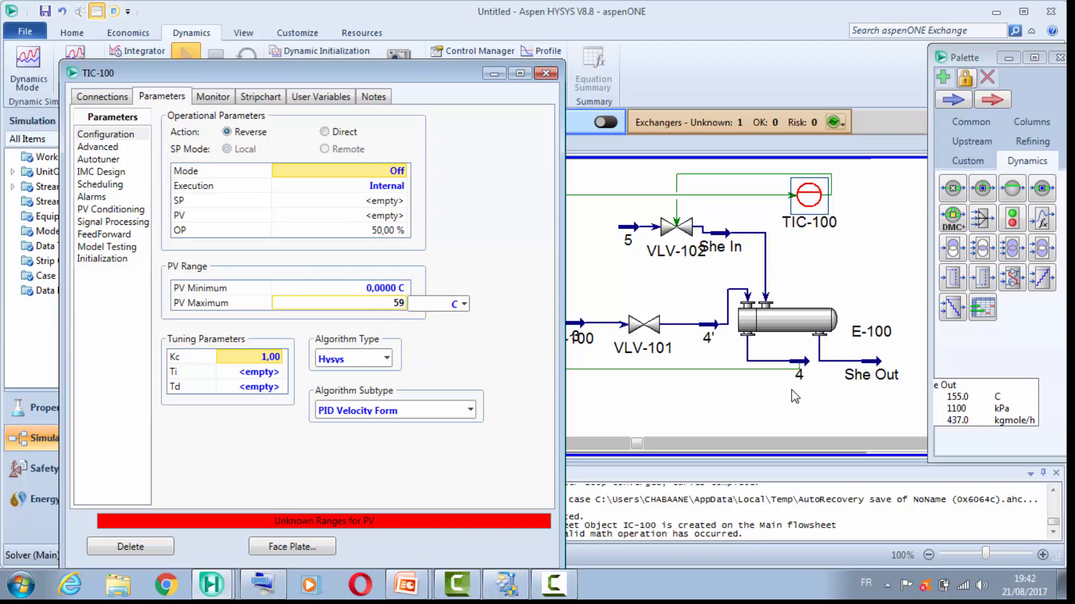
pyautogui.press('BackSpace')
pyautogui.write('0')
pyautogui.press('Return')
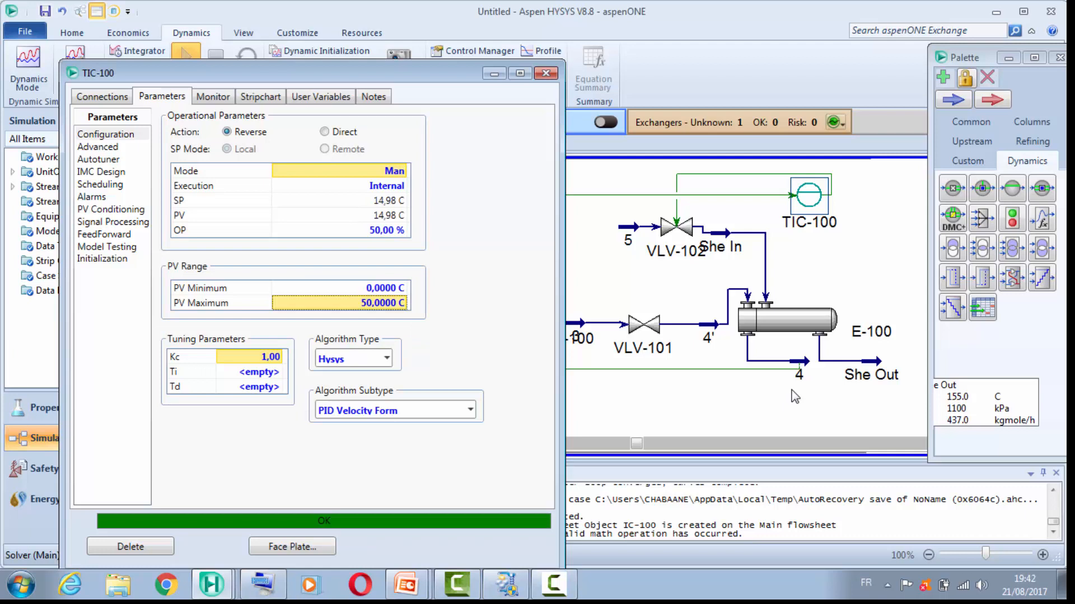
# Step: Set the tuning parameters of TIC-100 to Kc 0.5 and Ti 1
pyautogui.write('0,5')
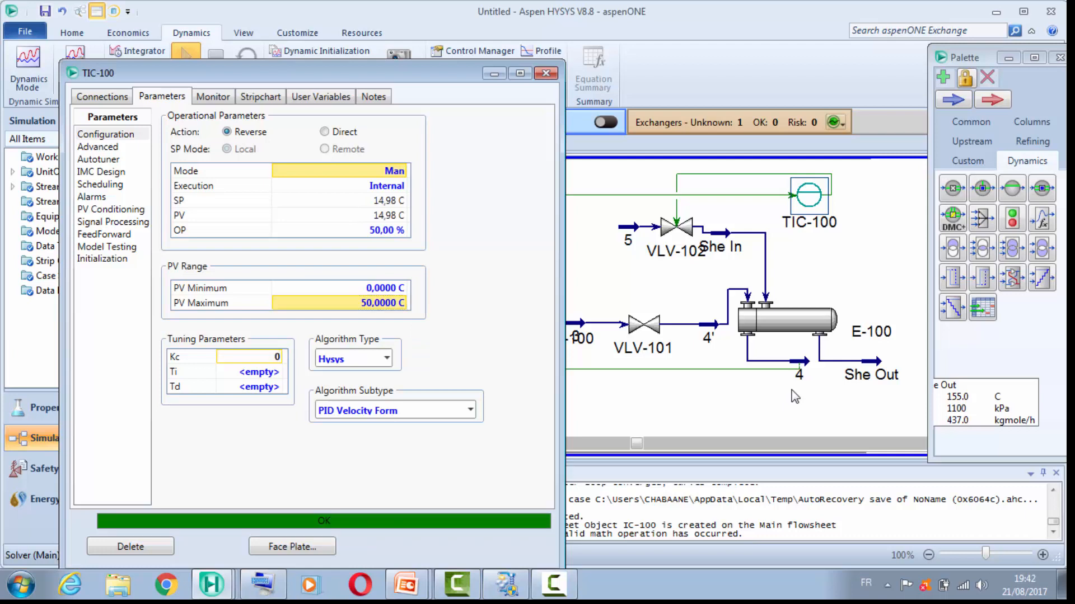
pyautogui.press('Return')
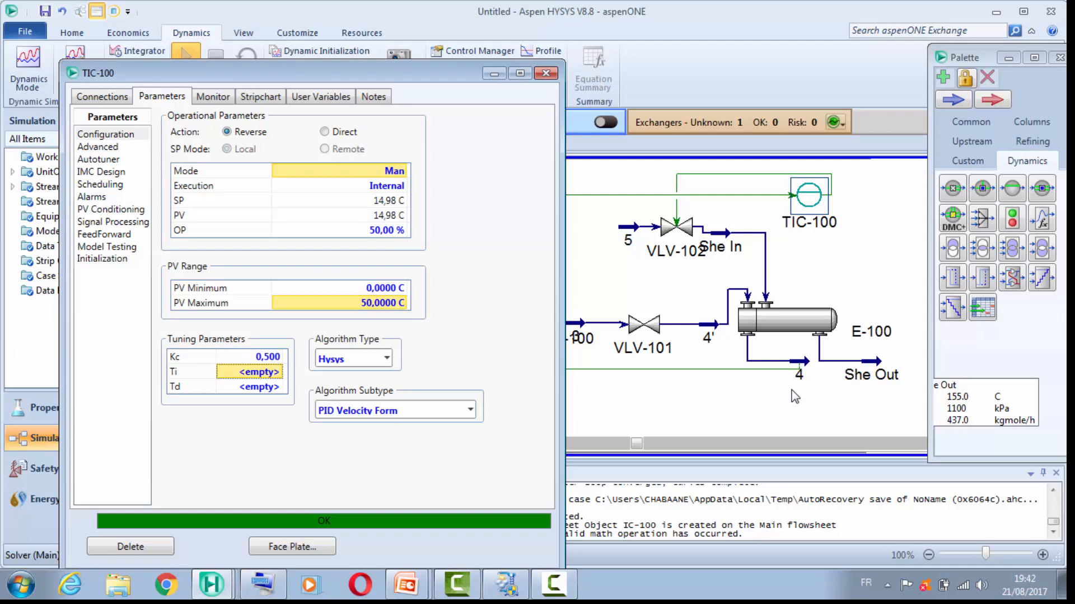
pyautogui.write('1')
pyautogui.press('Return')
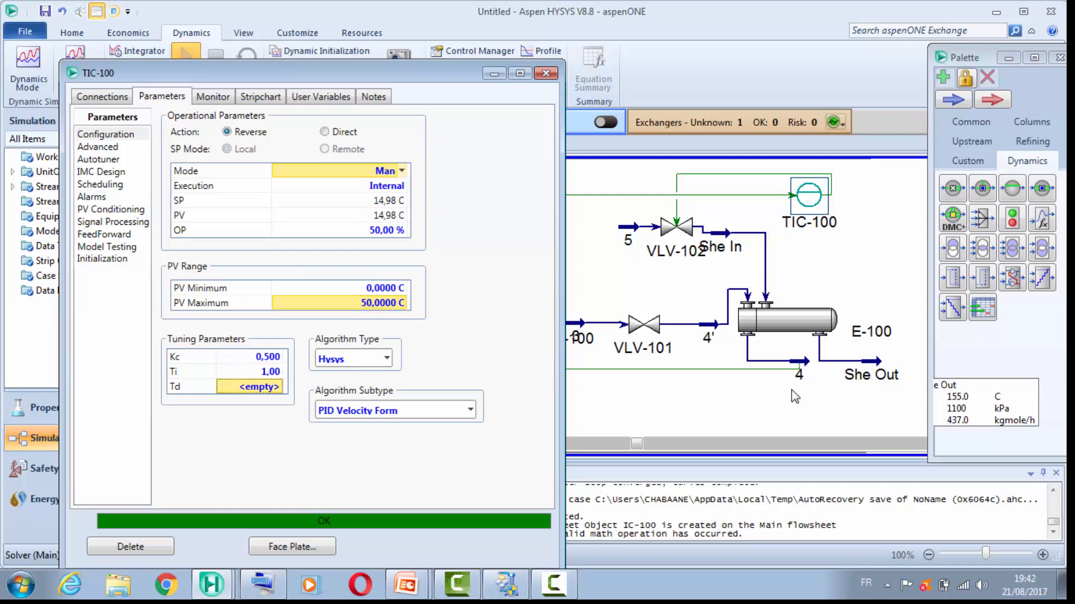
# Step: Switch TIC-100 to Auto mode with a setpoint of 15 C, and close its property window
pyautogui.click(403, 172)
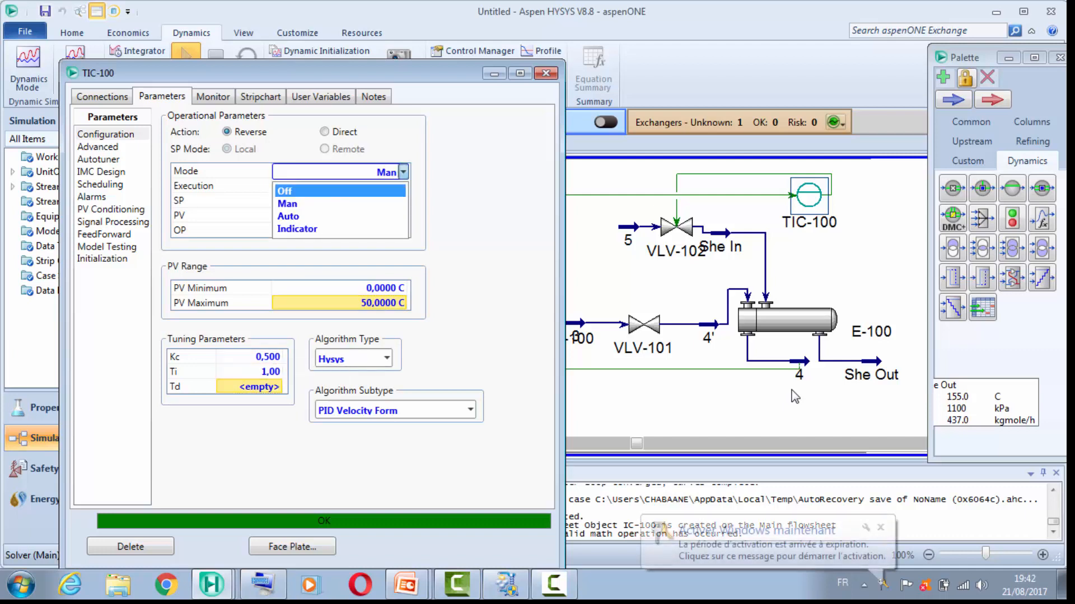
pyautogui.click(340, 216)
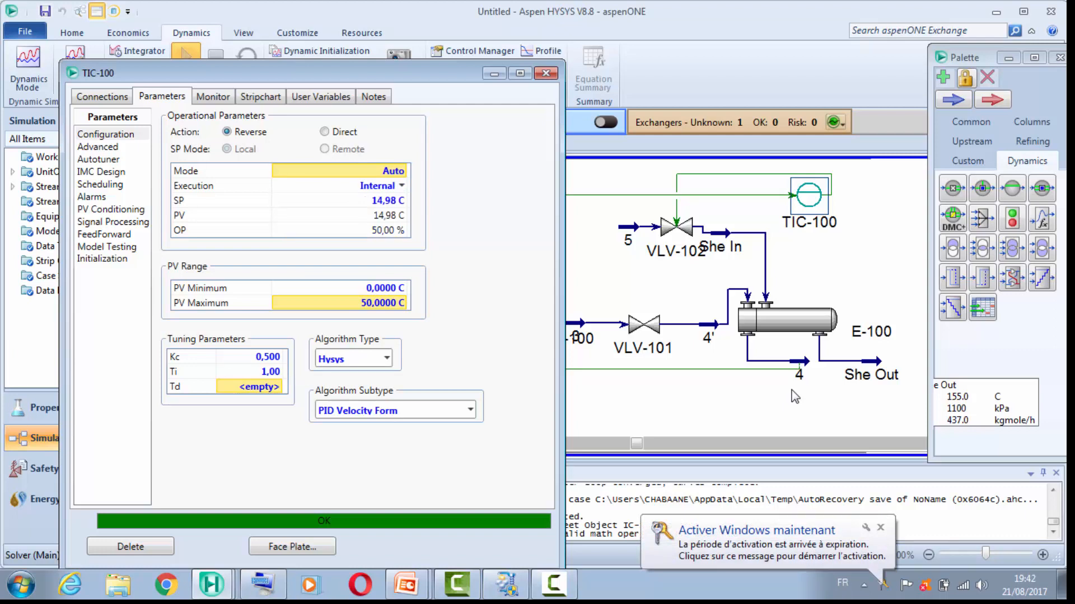
pyautogui.click(397, 201)
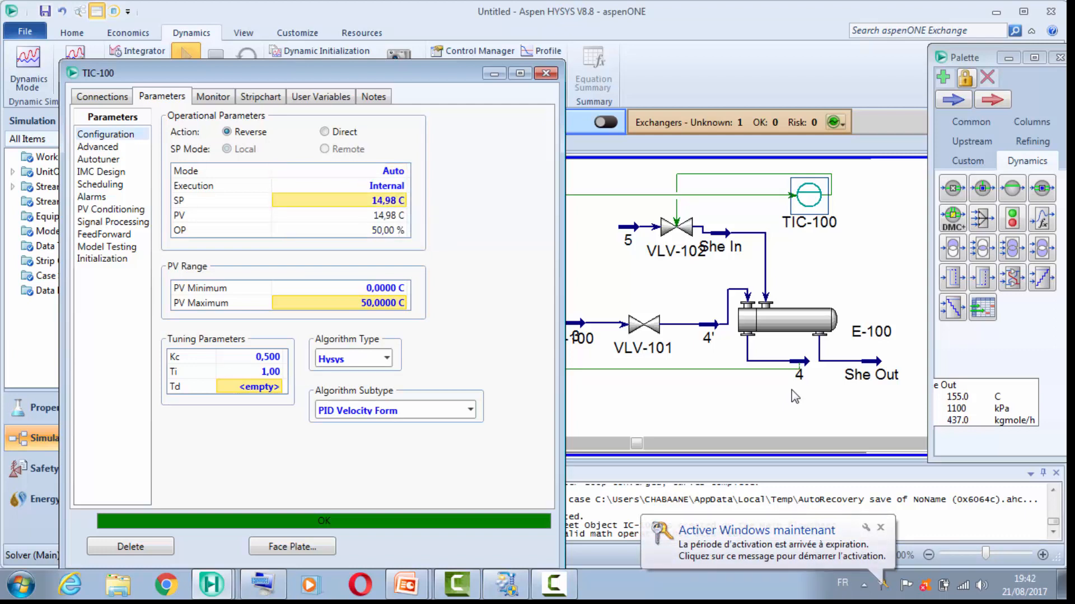
pyautogui.write('15')
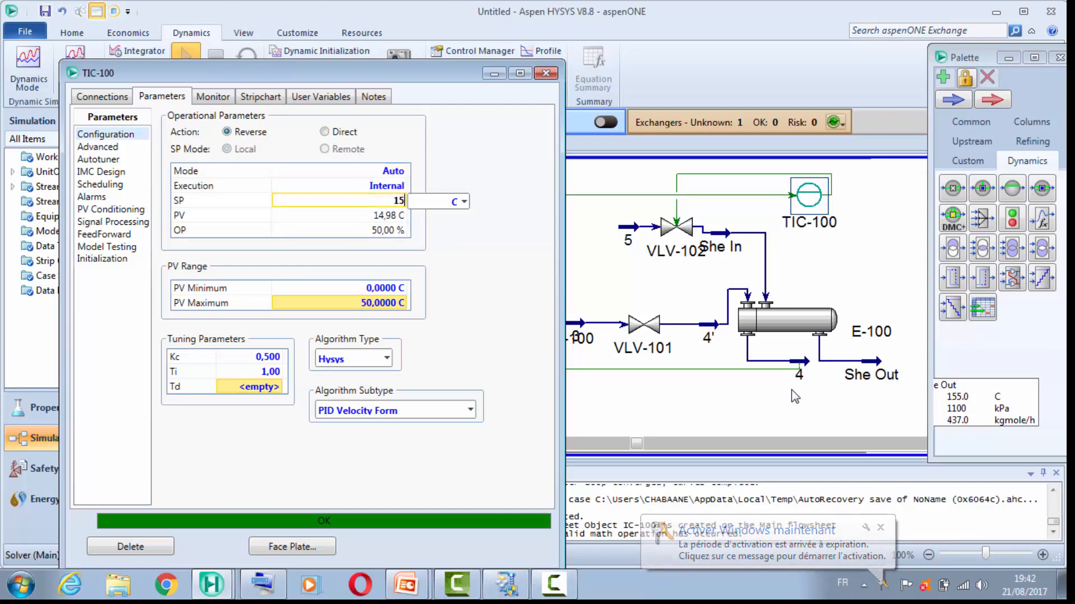
pyautogui.press('Return')
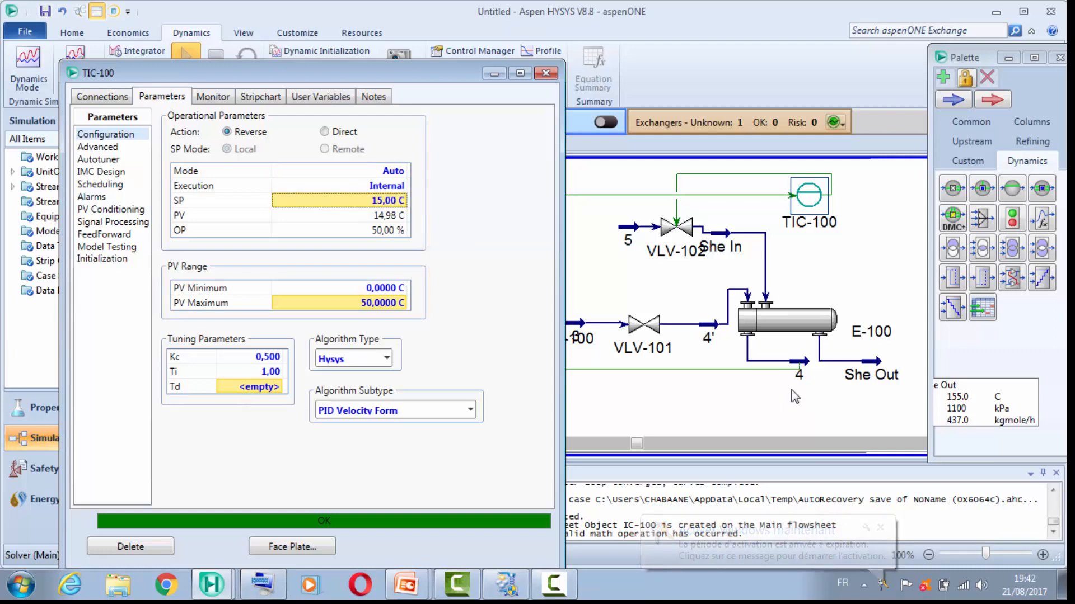
pyautogui.click(546, 73)
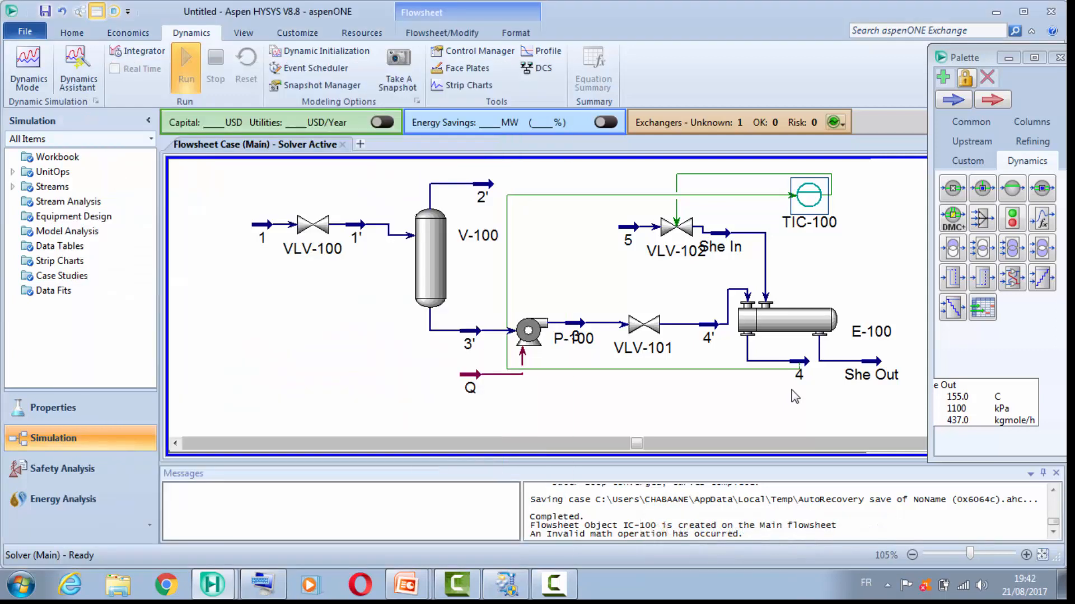
# Step: Open the Integrator settings and set the integration end time to 500 minutes
pyautogui.click(795, 396)
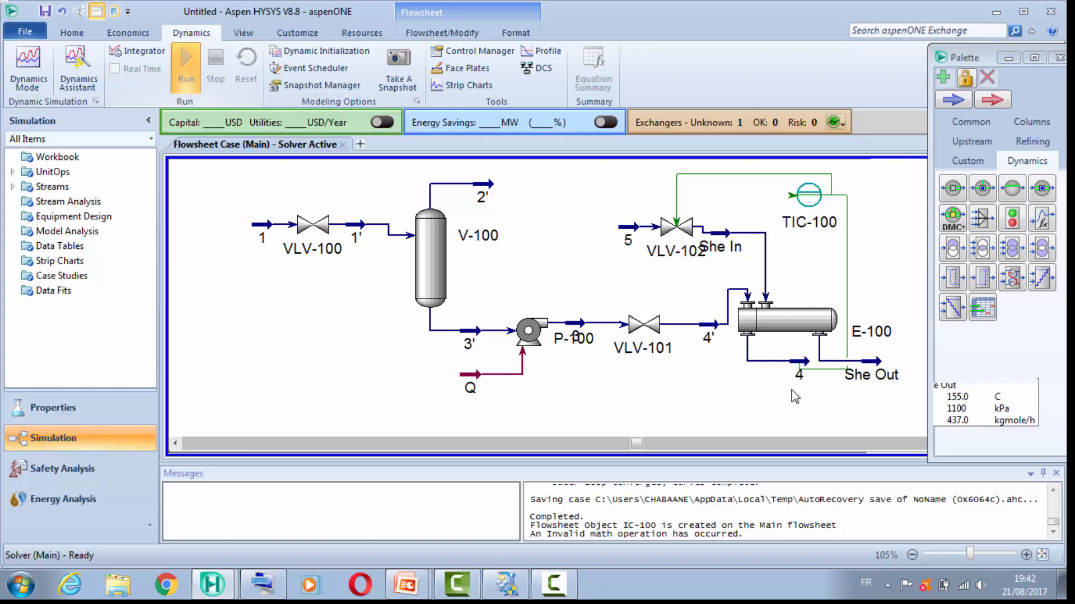
pyautogui.click(137, 51)
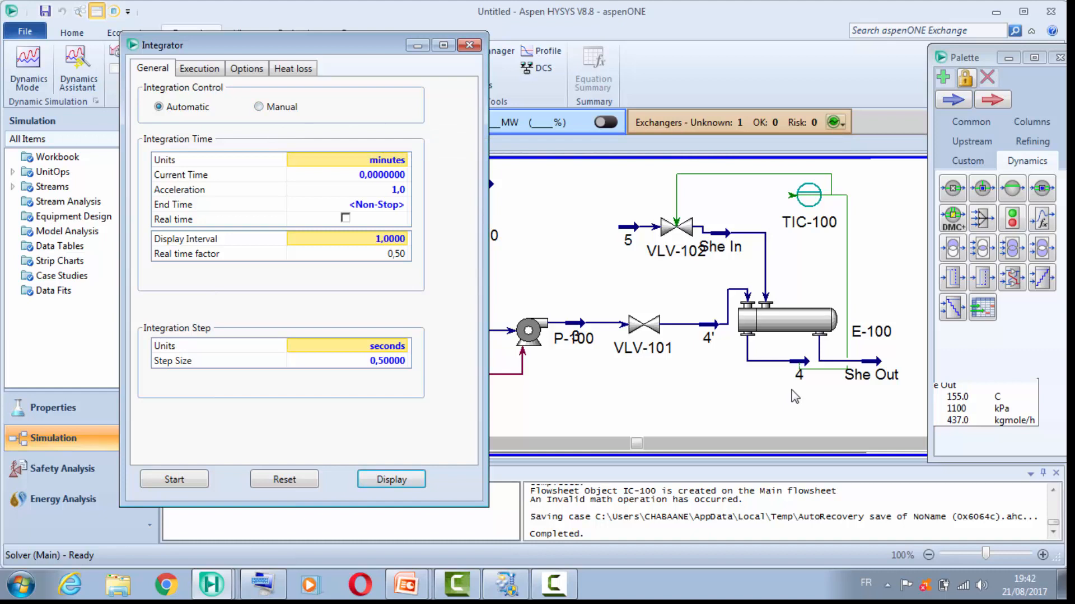
pyautogui.click(347, 205)
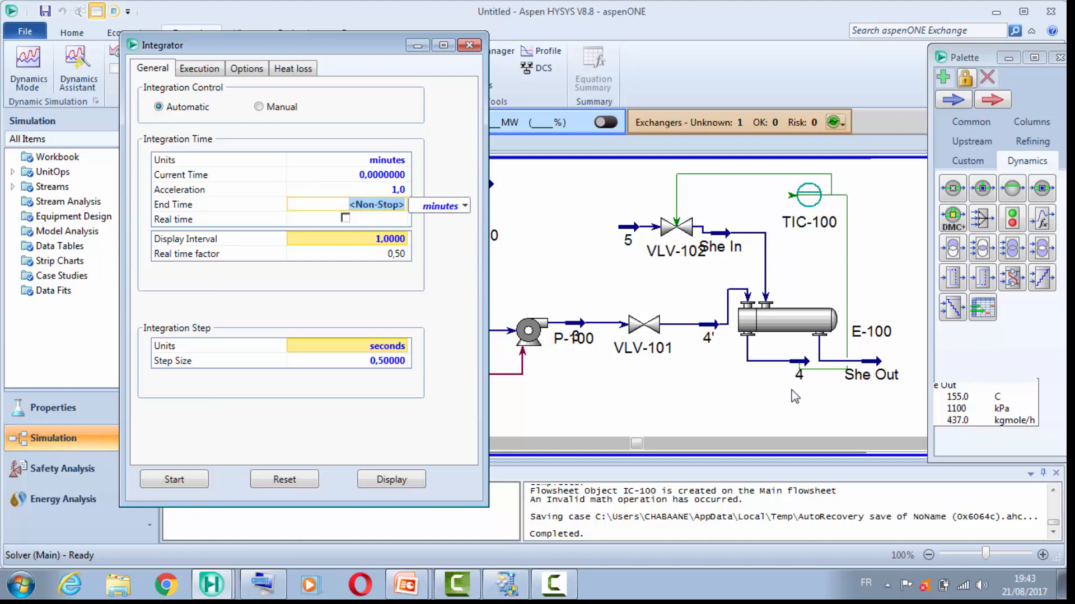
pyautogui.write('3')
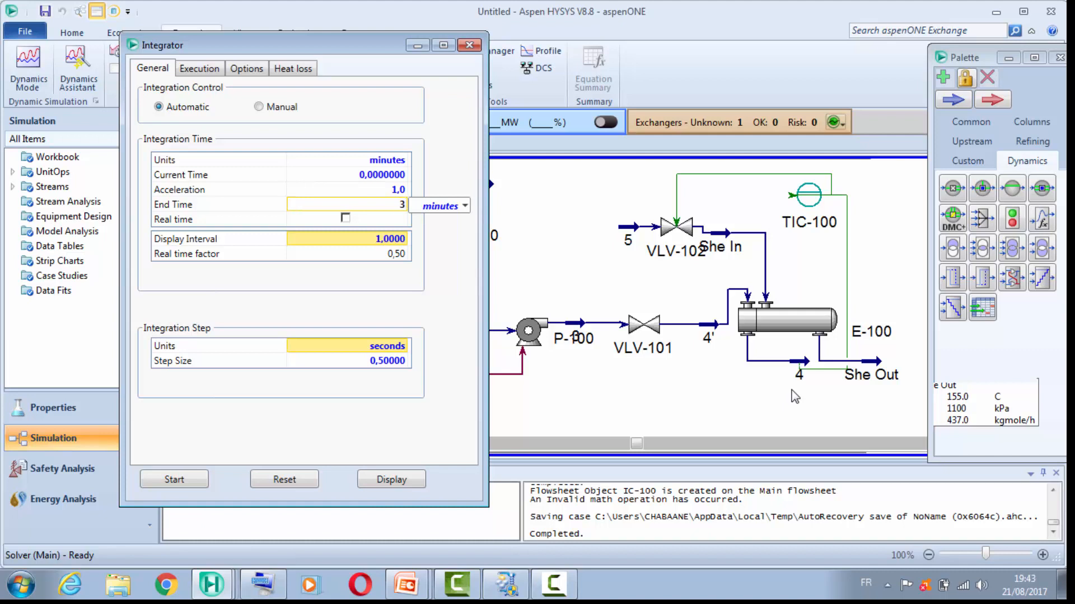
pyautogui.press('BackSpace')
pyautogui.write('500')
pyautogui.press('BackSpace')
pyautogui.press('BackSpace')
pyautogui.write('00')
pyautogui.press('Return')
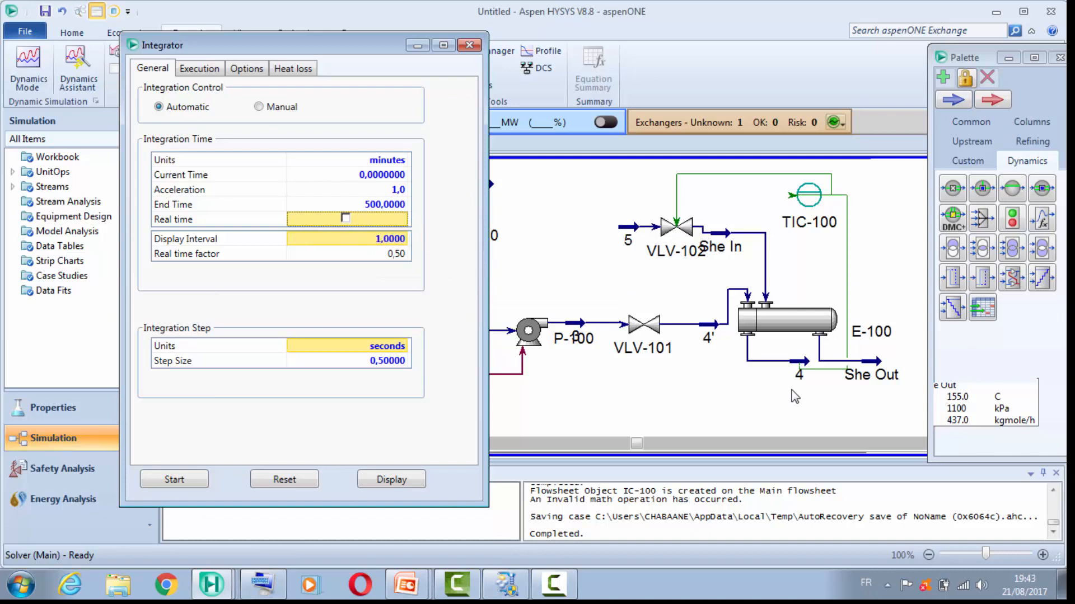
# Step: Set the integrator's acceleration to 0.5 and close its settings
pyautogui.press('Up')
pyautogui.press('Up')
pyautogui.write('0.5')
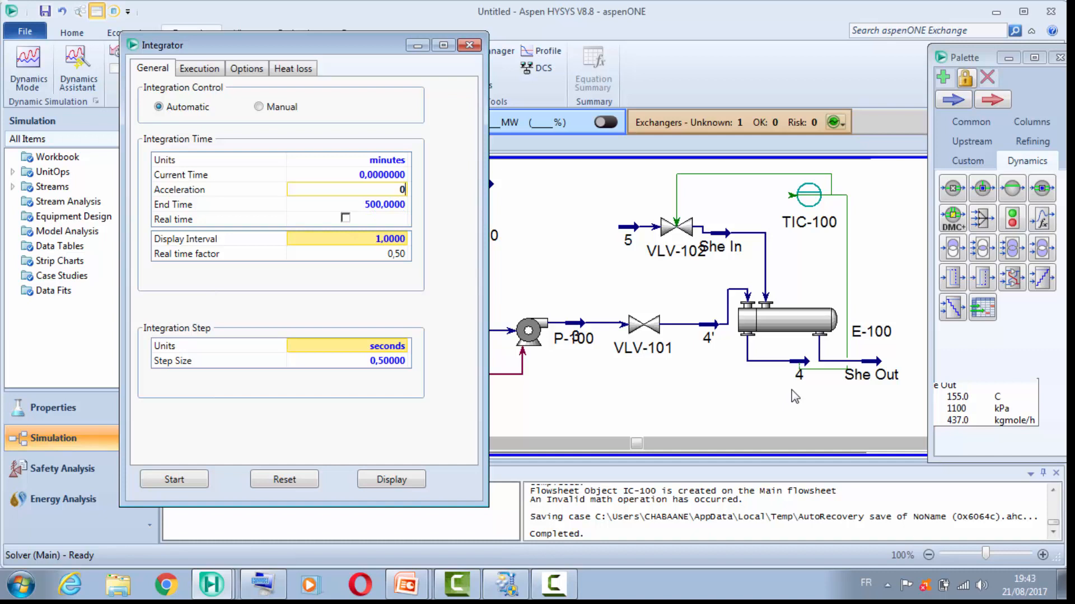
pyautogui.press('Return')
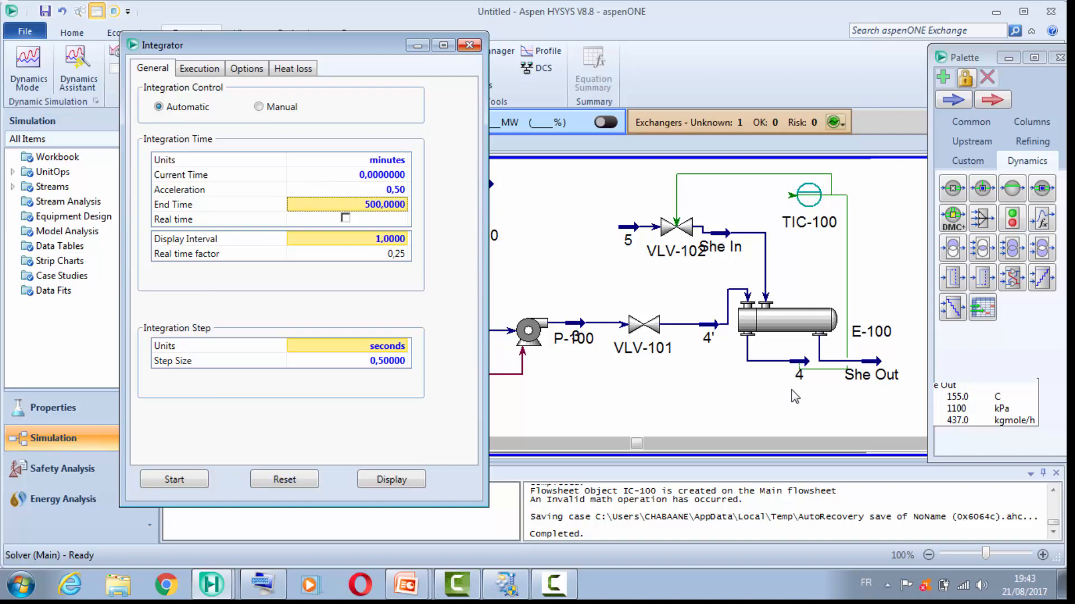
pyautogui.click(791, 390)
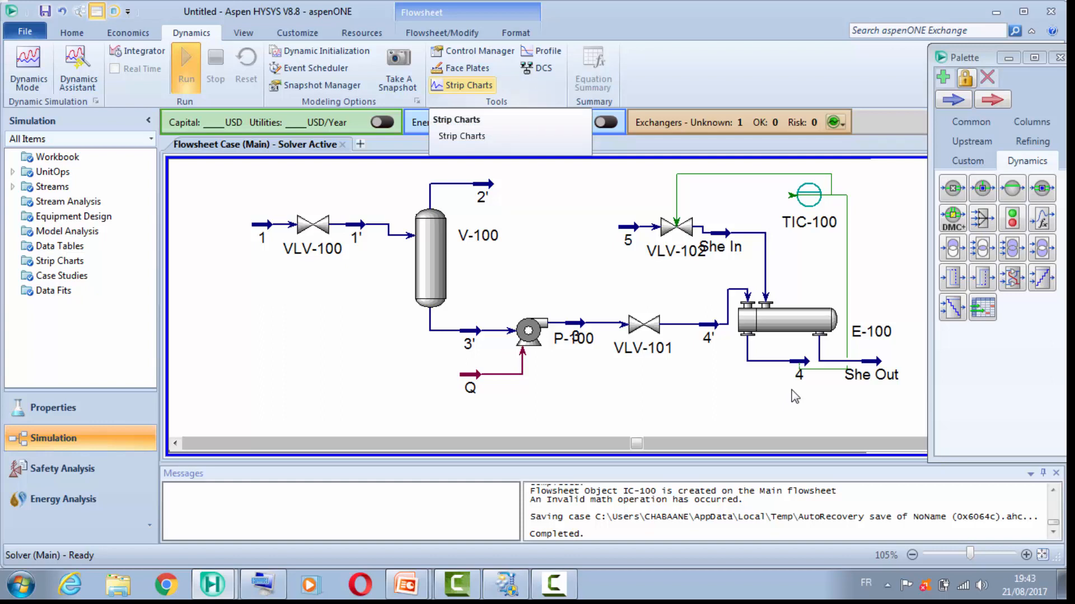
# Step: Open strip chart DataLogger1 for editing and add the PV of controller TIC-100 as a logged variable
pyautogui.click(468, 85)
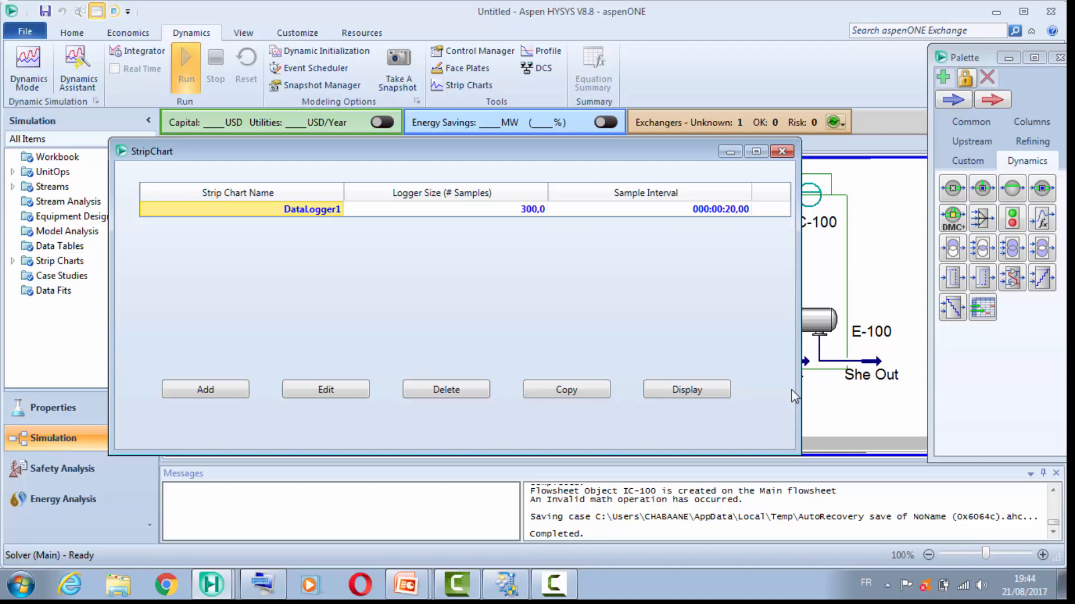
pyautogui.click(326, 389)
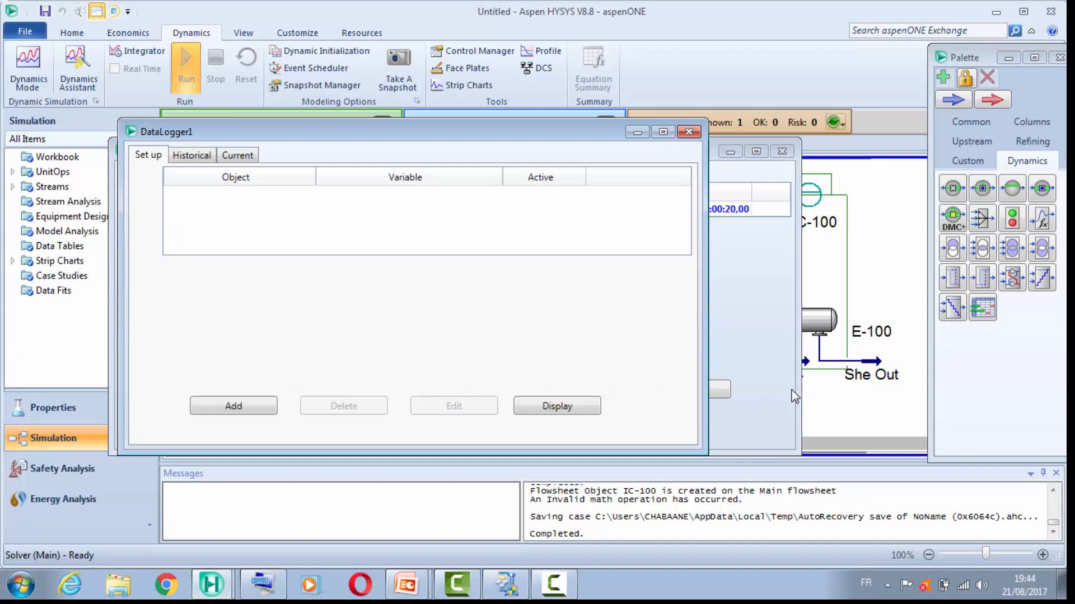
pyautogui.click(234, 406)
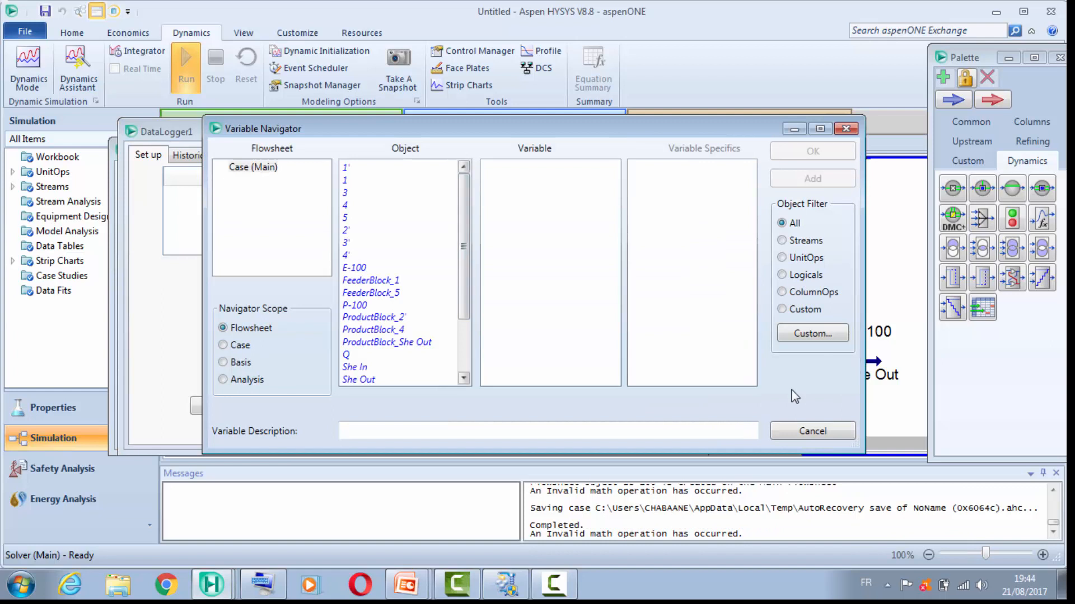
pyautogui.scroll(-1, 403, 274)
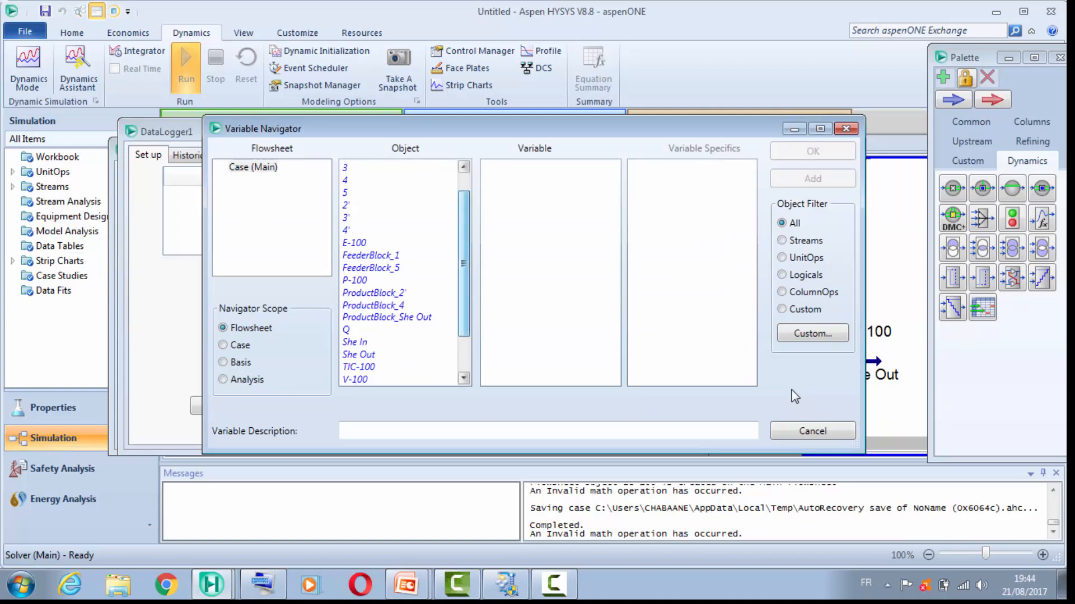
pyautogui.scroll(1, 403, 275)
pyautogui.moveTo(486, 129)
pyautogui.mouseDown()
pyautogui.moveTo(366, 146)
pyautogui.moveTo(389, 230)
pyautogui.moveTo(448, 85)
pyautogui.mouseUp()
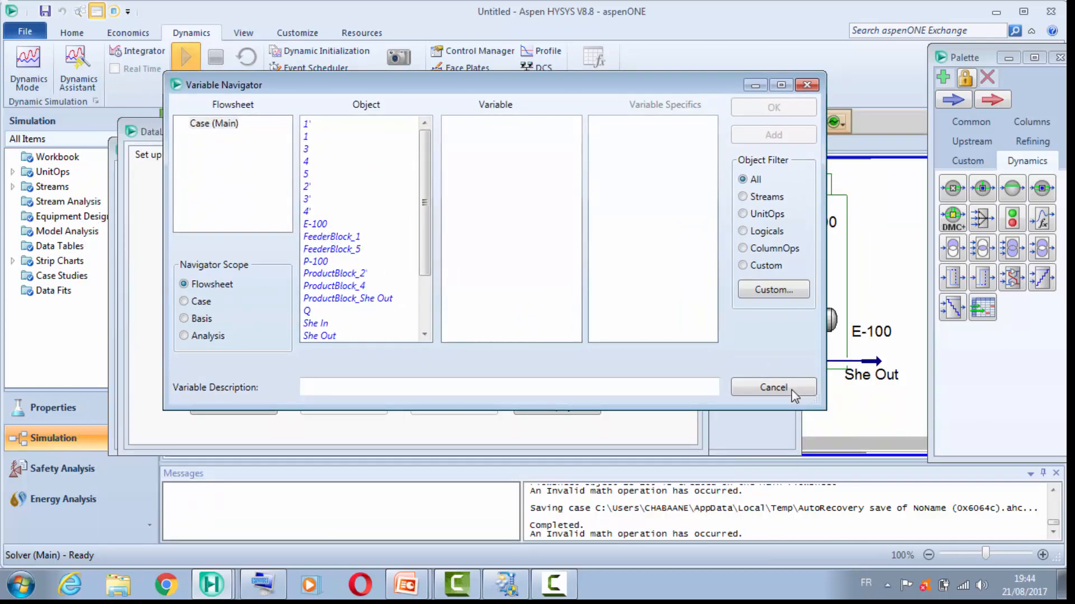
pyautogui.moveTo(448, 85)
pyautogui.mouseDown()
pyautogui.moveTo(403, 86)
pyautogui.moveTo(403, 76)
pyautogui.mouseUp()
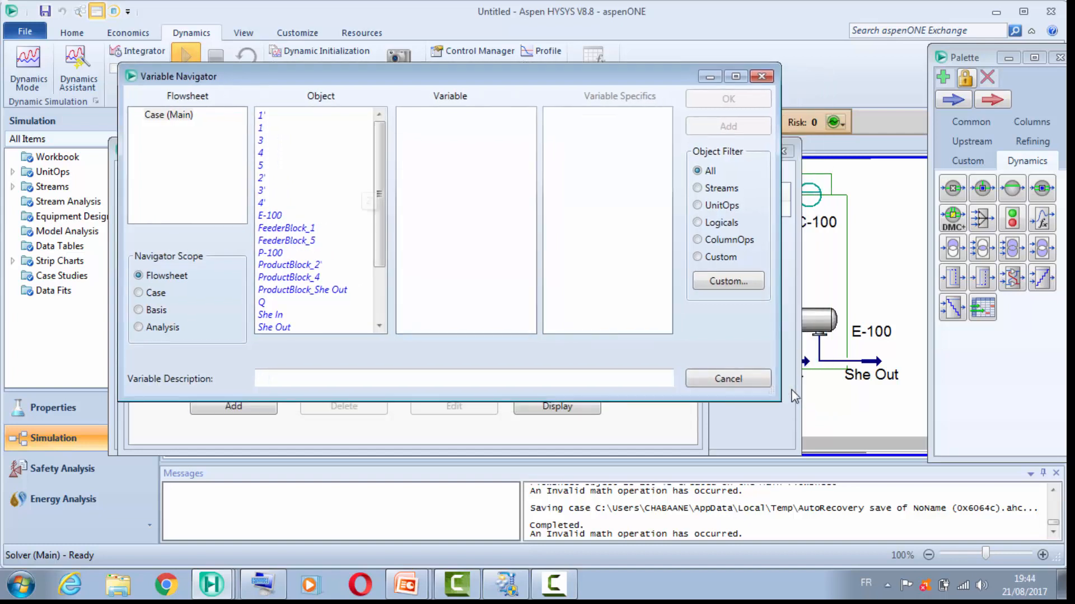
pyautogui.moveTo(380, 193); pyautogui.dragTo(380, 245)
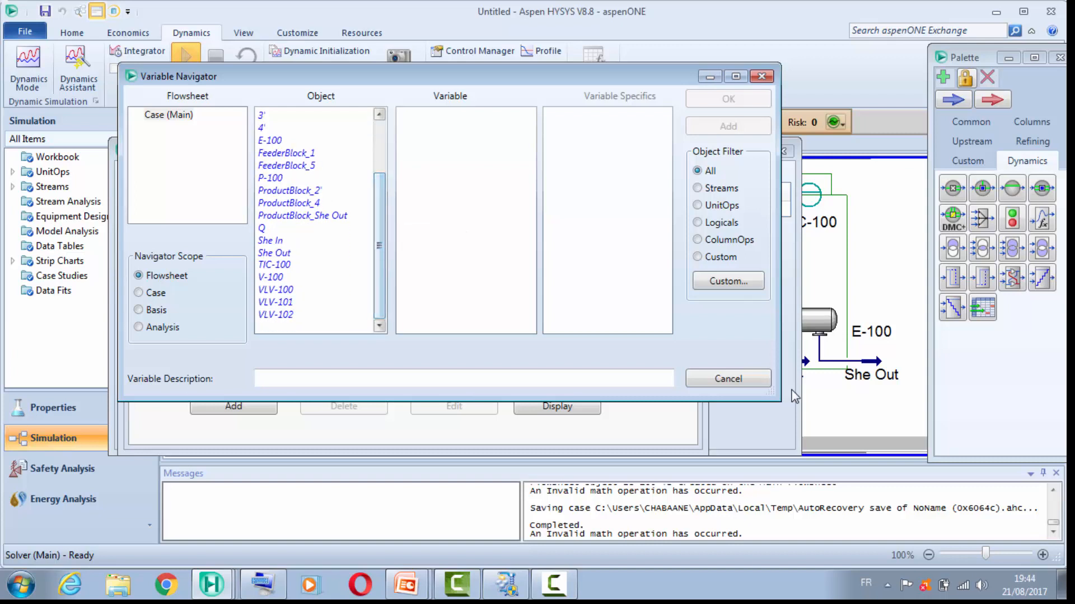
pyautogui.click(274, 265)
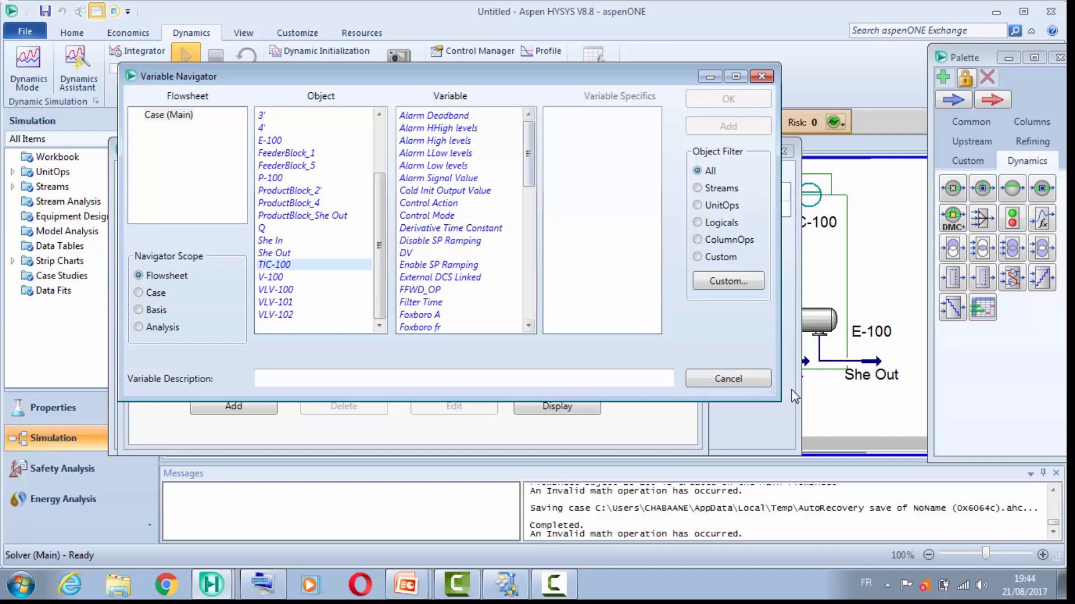
pyautogui.moveTo(529, 154); pyautogui.dragTo(528, 285)
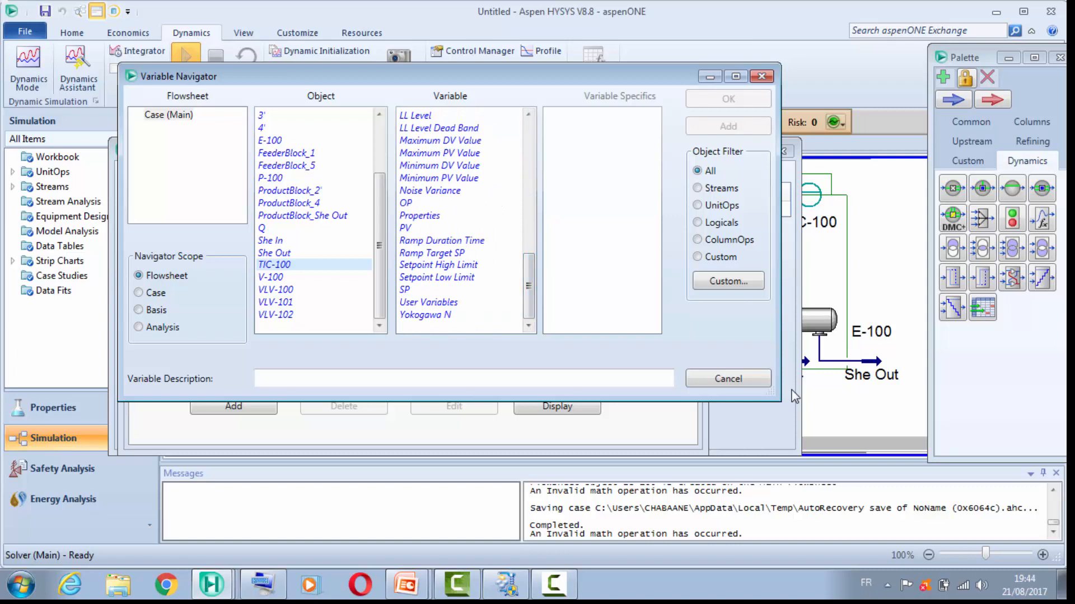
pyautogui.click(406, 228)
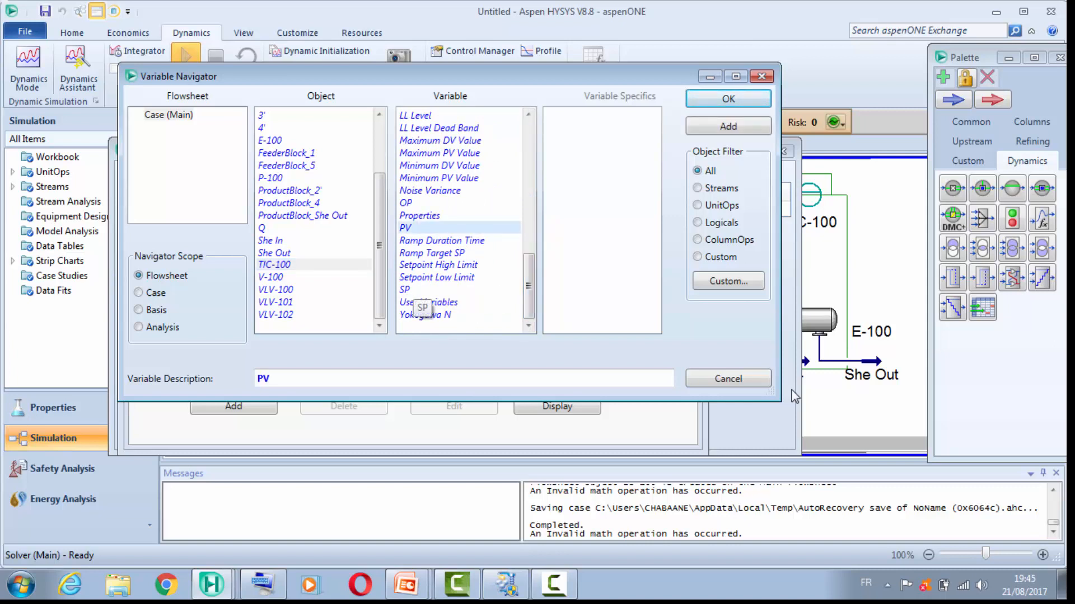
pyautogui.click(408, 290)
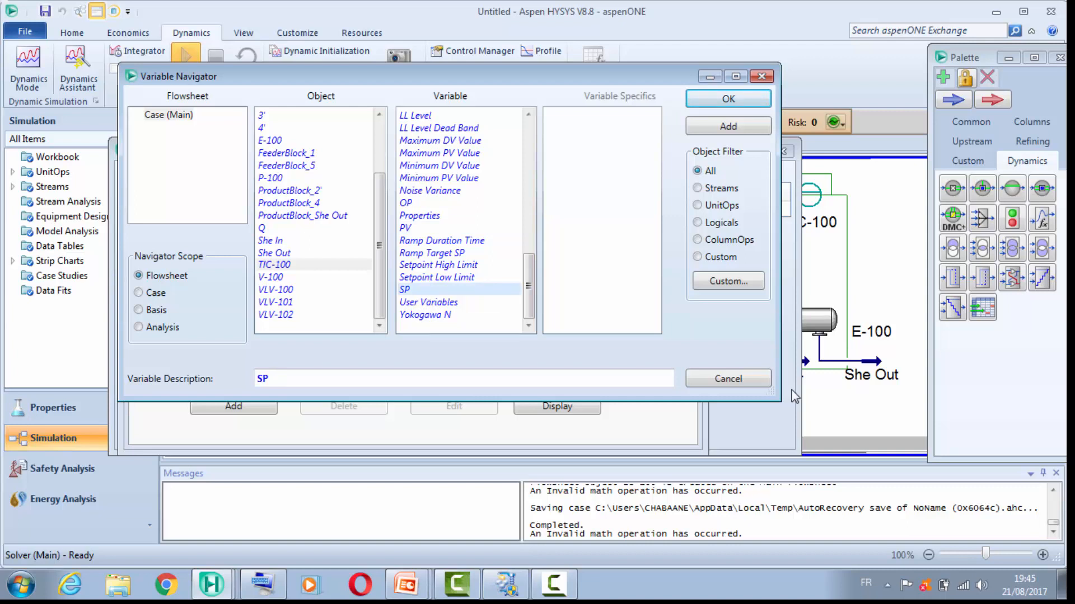
pyautogui.click(405, 228)
pyautogui.click(727, 98)
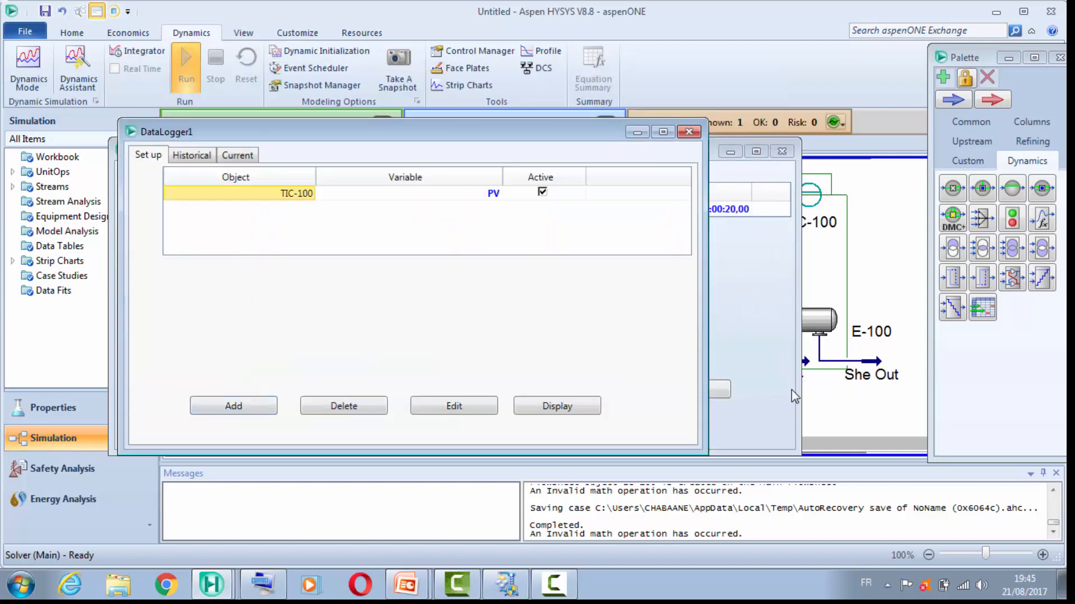
# Step: Add the SP of controller TIC-100 as a second variable in DataLogger1
pyautogui.press('Return')
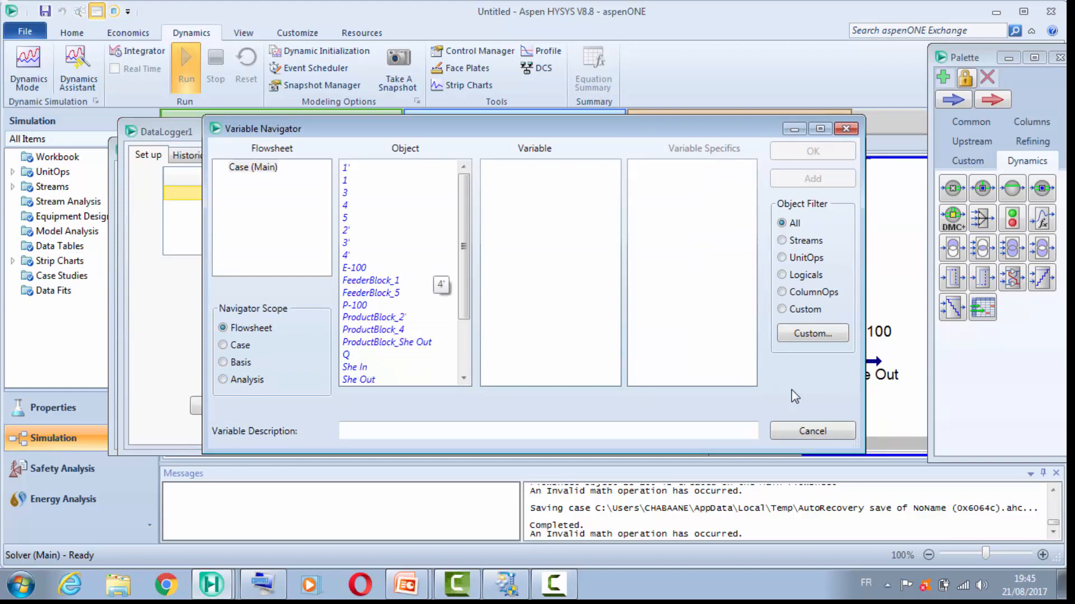
pyautogui.moveTo(464, 257); pyautogui.dragTo(463, 301)
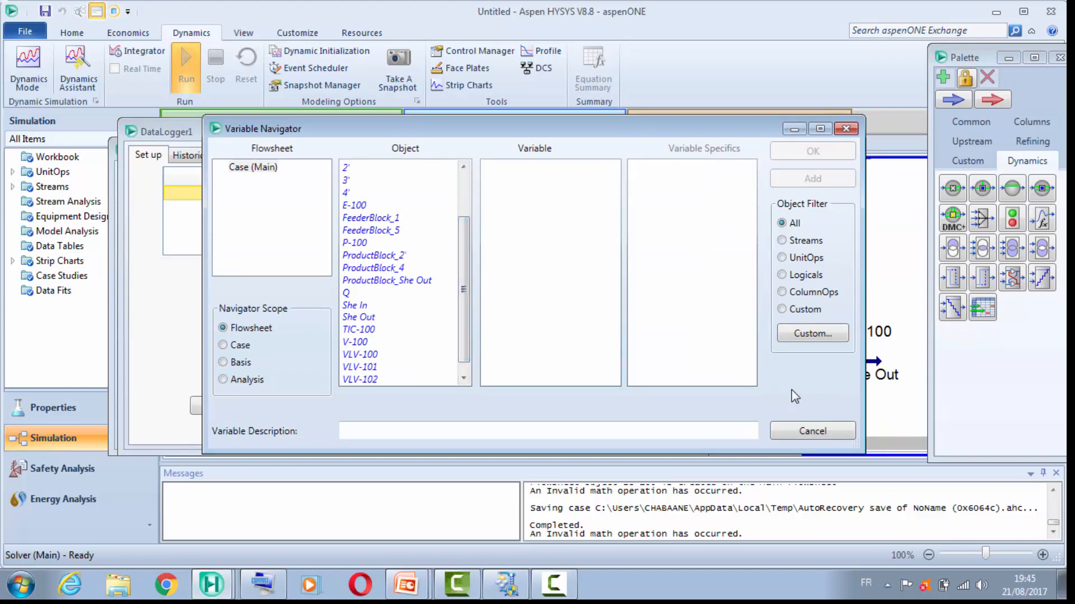
pyautogui.click(359, 329)
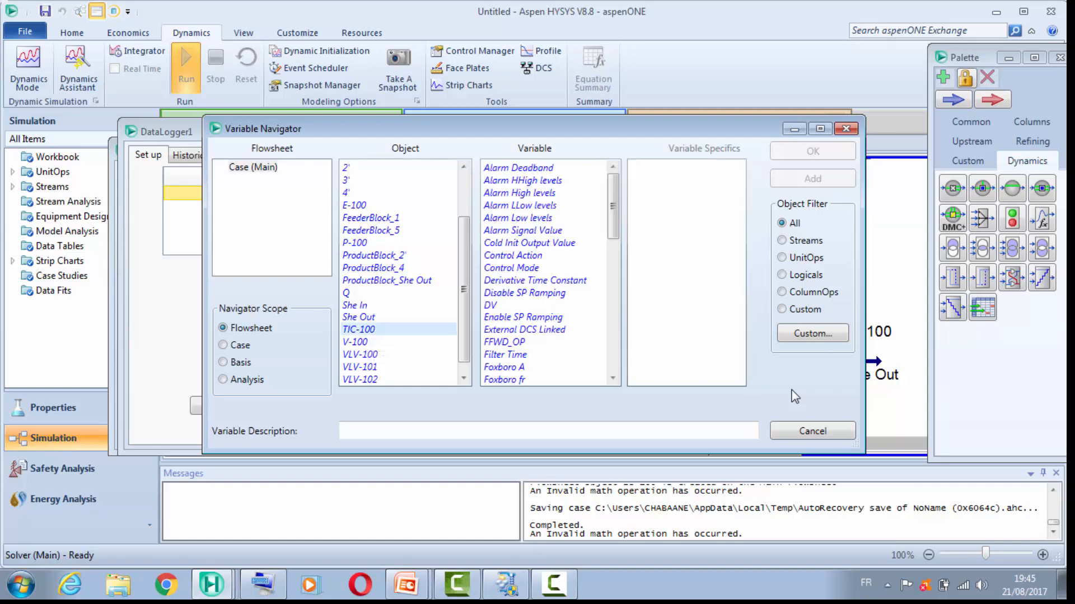
pyautogui.moveTo(613, 206); pyautogui.dragTo(613, 330)
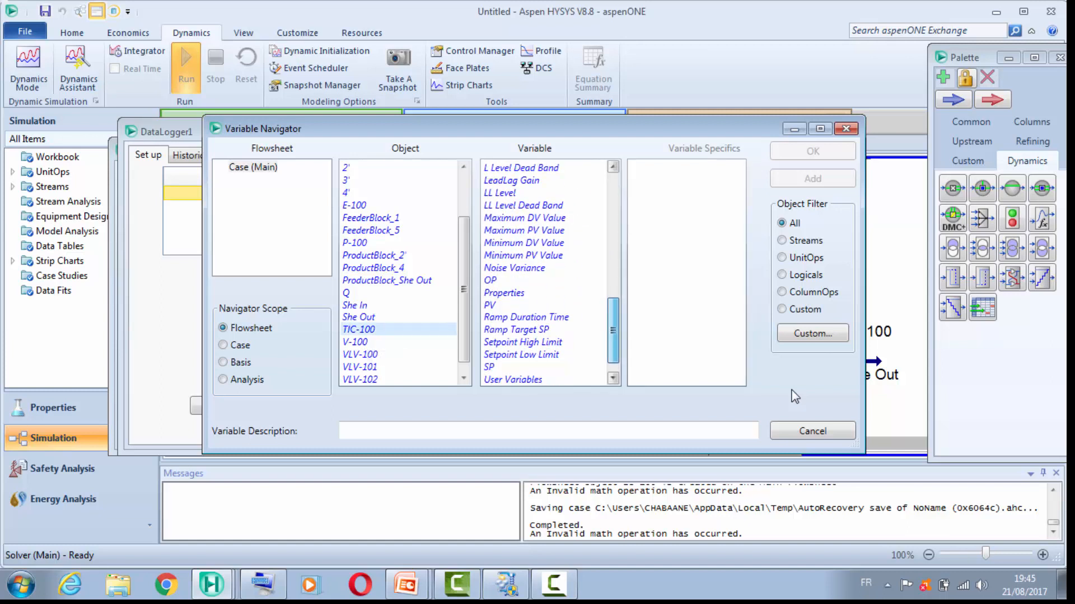
pyautogui.click(489, 367)
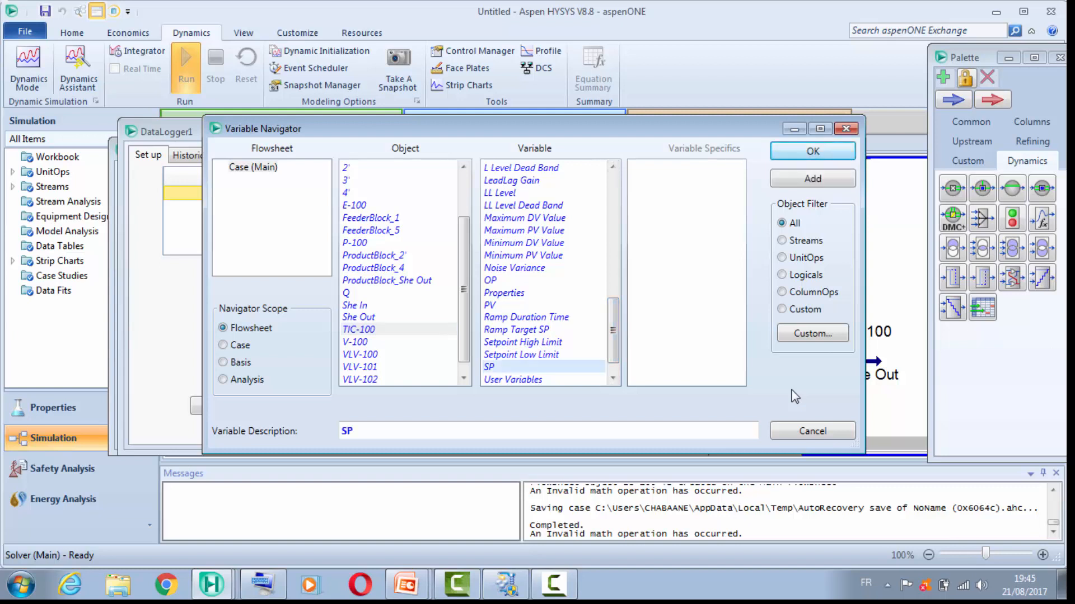
pyautogui.click(812, 152)
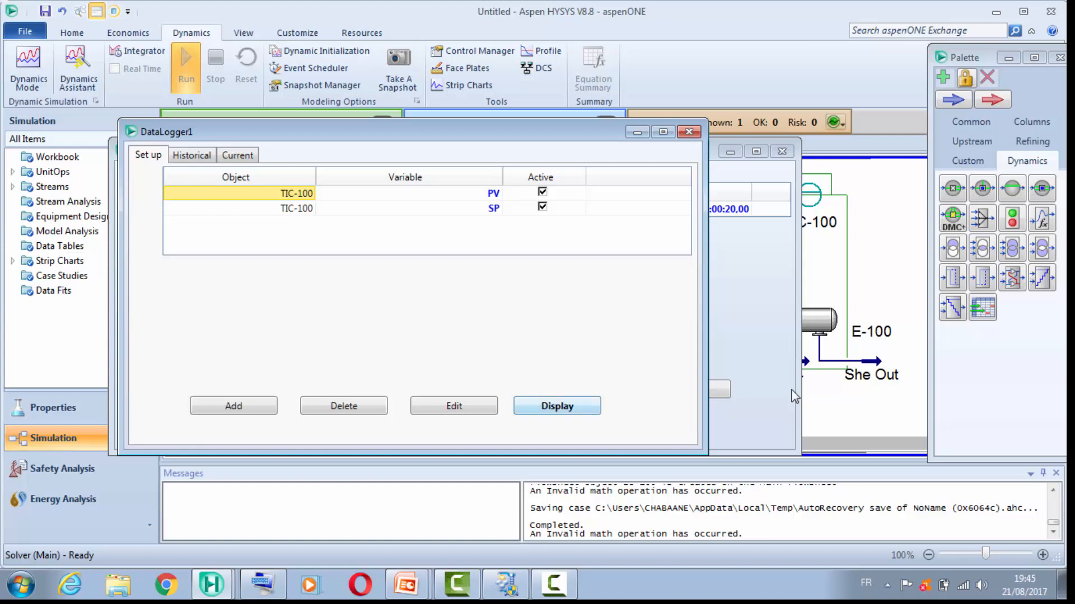
# Step: Display the DataLogger1 chart, close the strip chart setup windows, and place the chart over the right part of the flowsheet
pyautogui.press('Return')
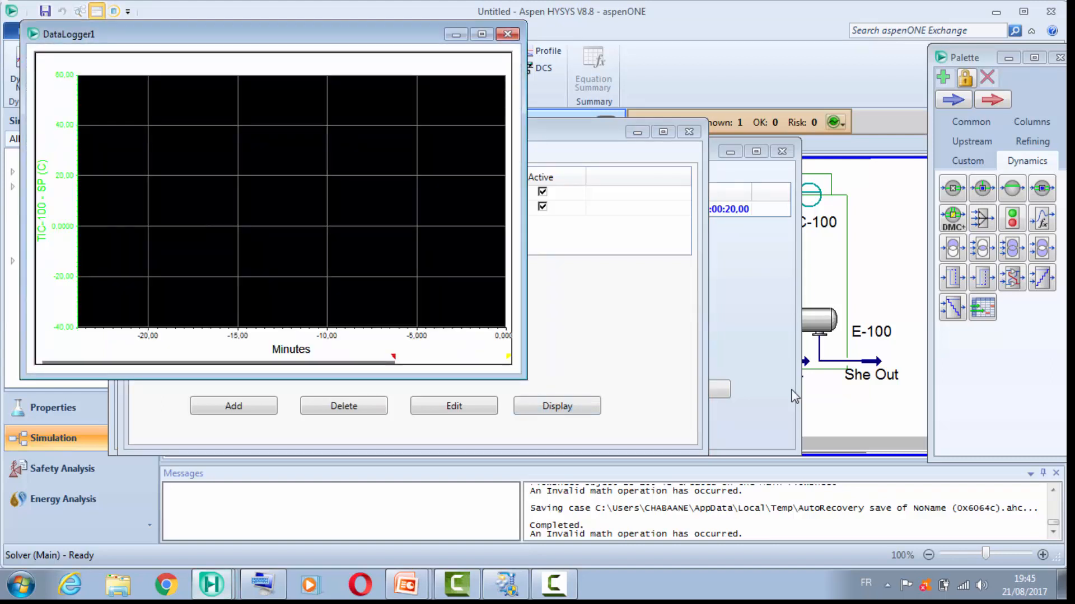
pyautogui.moveTo(273, 35)
pyautogui.mouseDown()
pyautogui.moveTo(574, 83)
pyautogui.moveTo(687, 198)
pyautogui.moveTo(687, 217)
pyautogui.mouseUp()
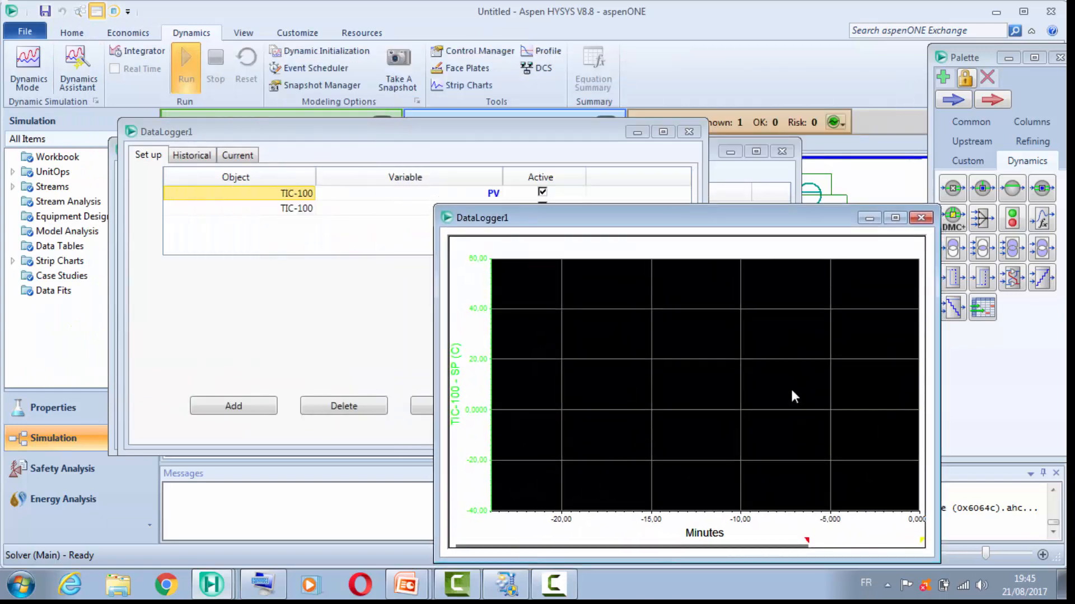
pyautogui.click(689, 131)
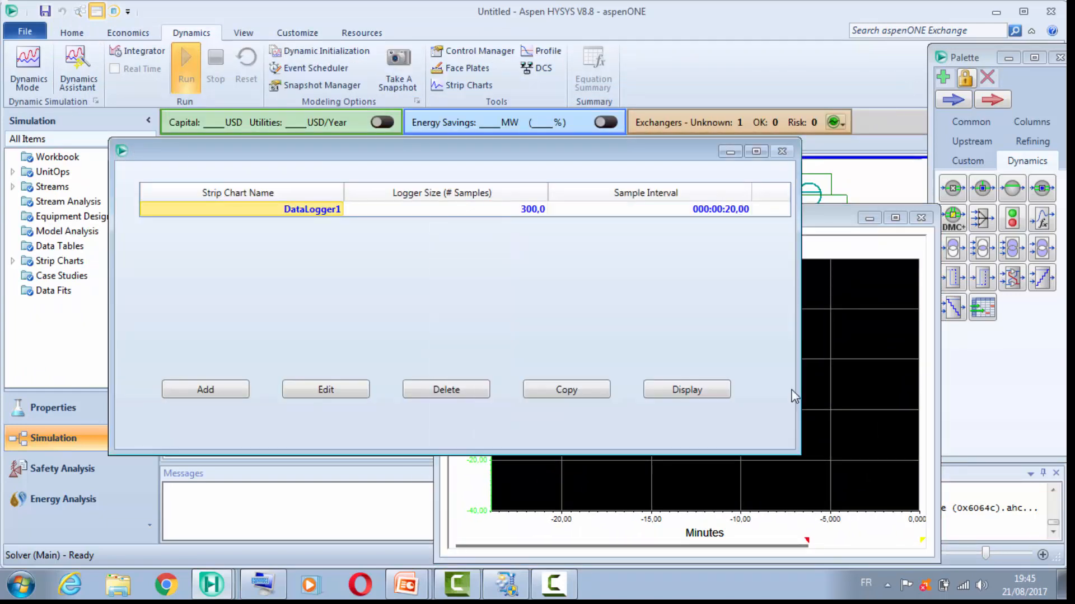
pyautogui.click(782, 152)
pyautogui.moveTo(687, 217)
pyautogui.mouseDown()
pyautogui.moveTo(599, 150)
pyautogui.moveTo(609, 127)
pyautogui.mouseUp()
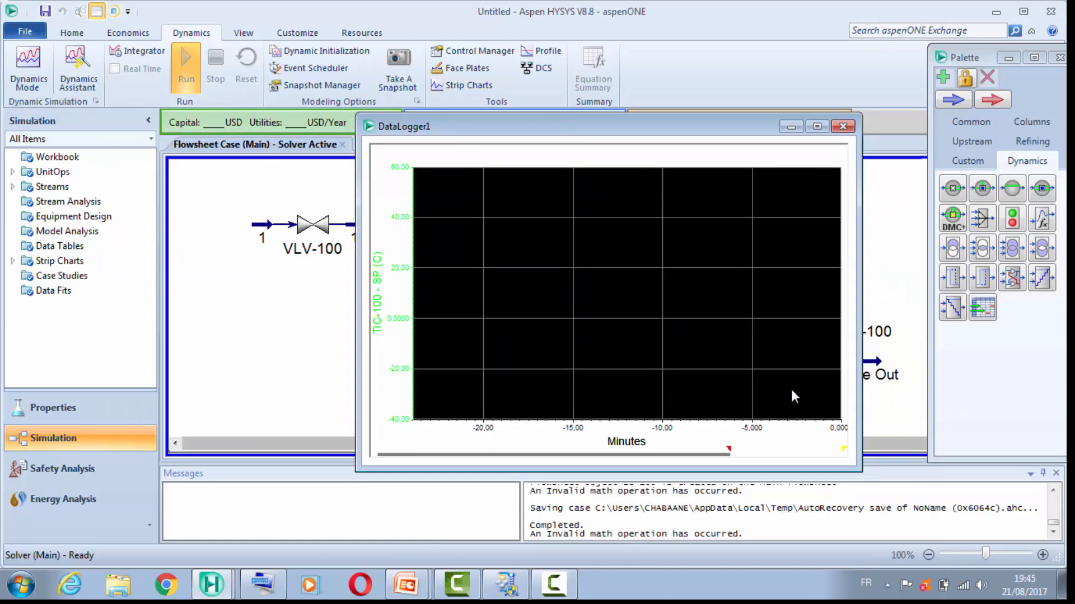
pyautogui.moveTo(608, 126)
pyautogui.mouseDown()
pyautogui.moveTo(629, 164)
pyautogui.moveTo(677, 152)
pyautogui.moveTo(678, 164)
pyautogui.mouseUp()
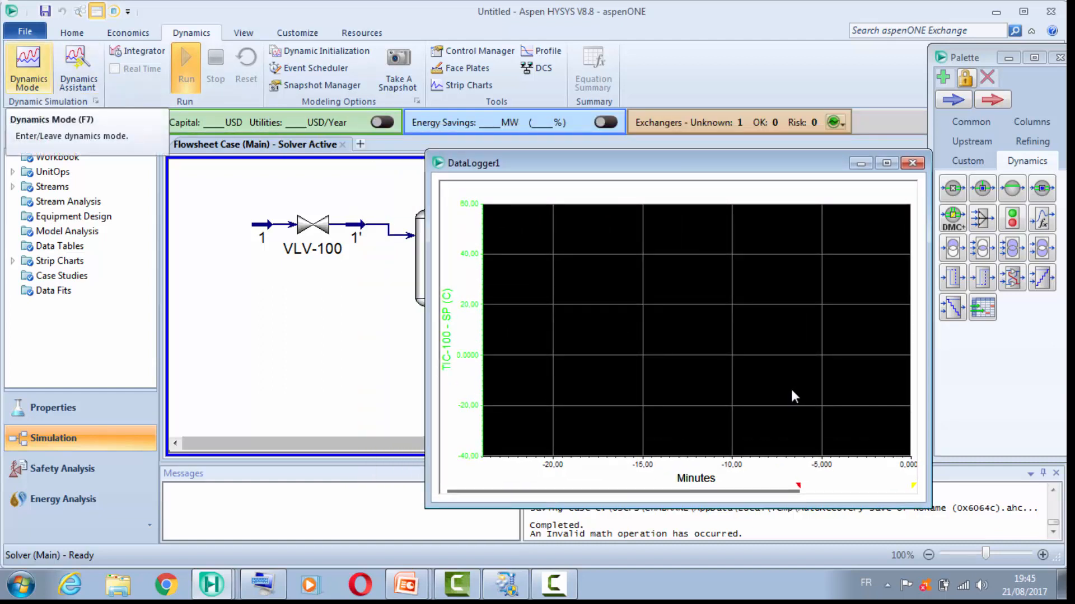
# Step: Switch the case to dynamics mode, accept the confirmation, and run the dynamic solver
pyautogui.click(29, 69)
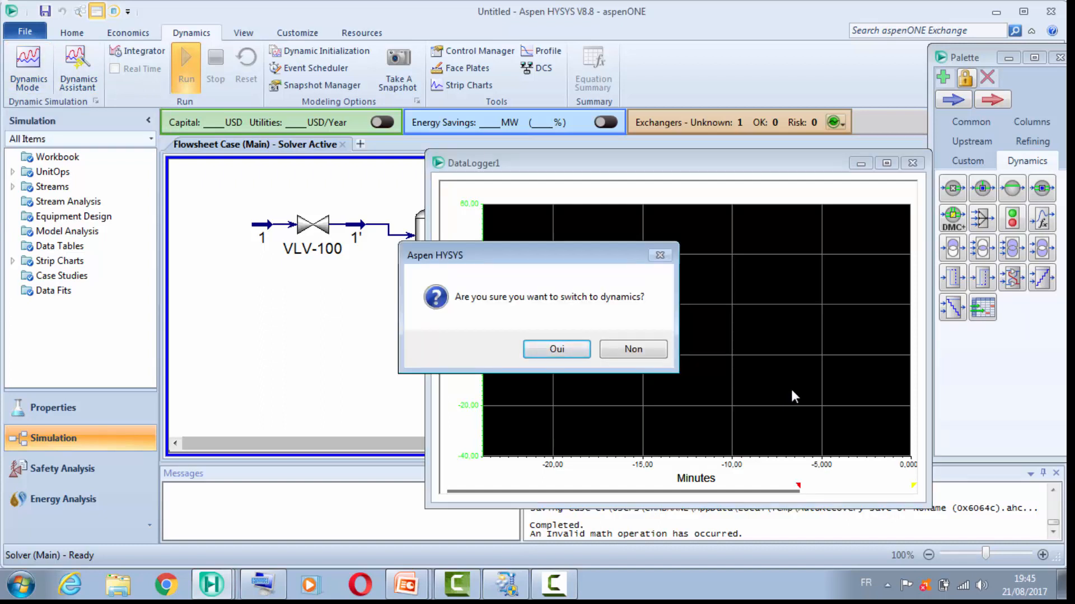
pyautogui.press('Return')
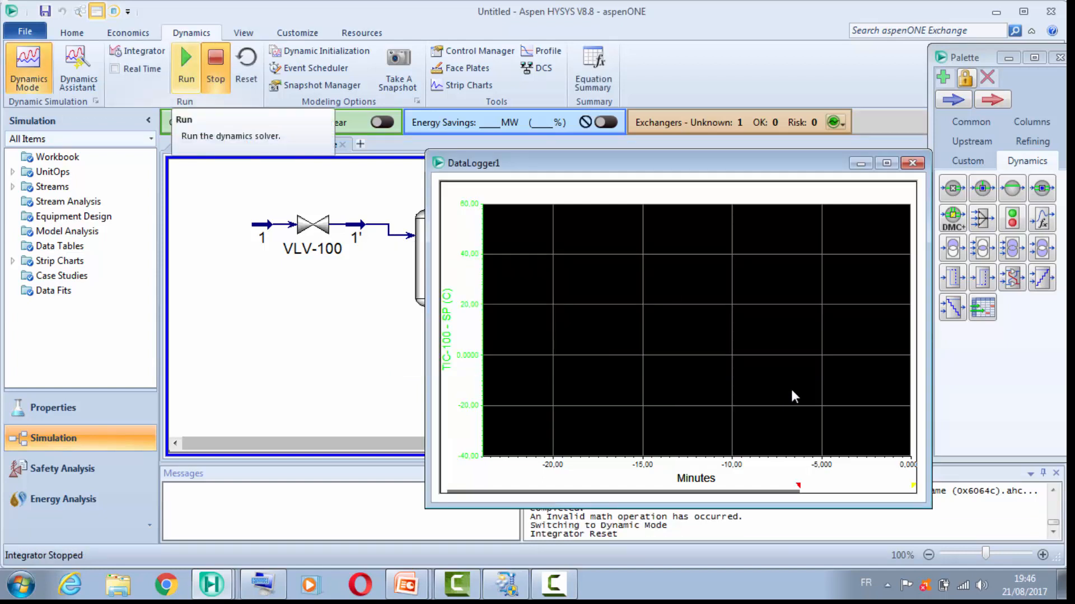
pyautogui.click(186, 68)
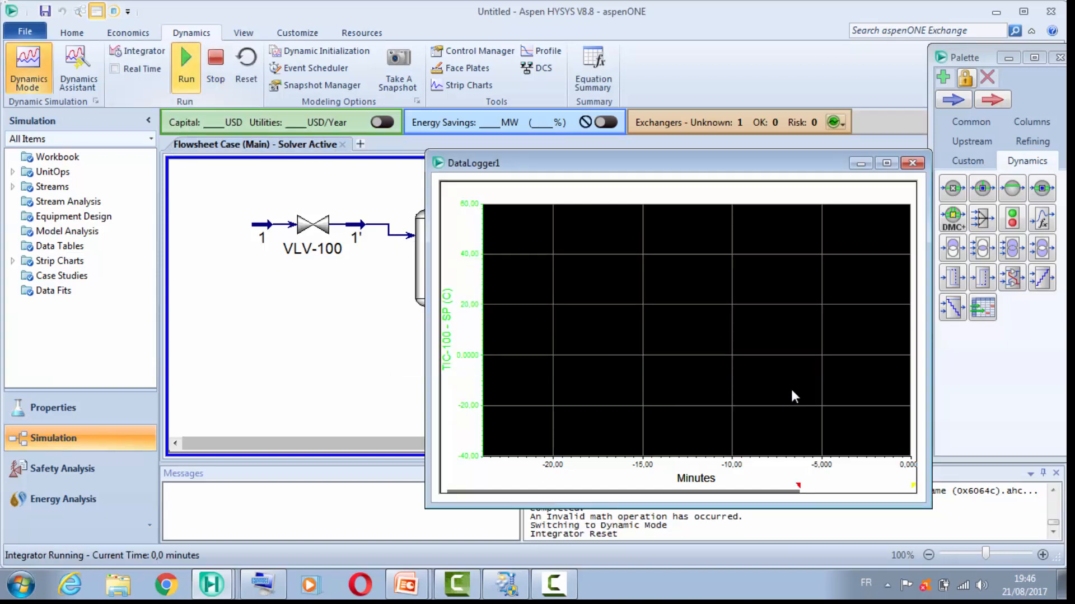